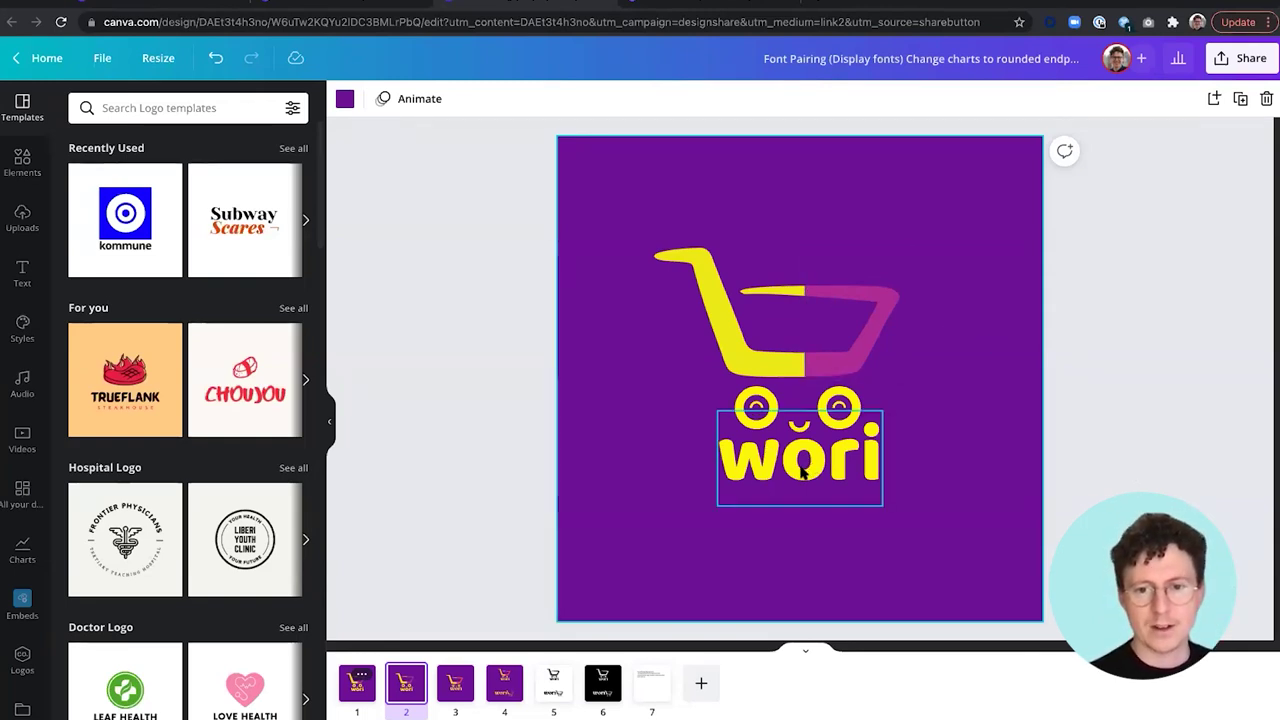
Select the 'wori' wordmark and browse 'Display' results in the font library.
left_click(803, 473)
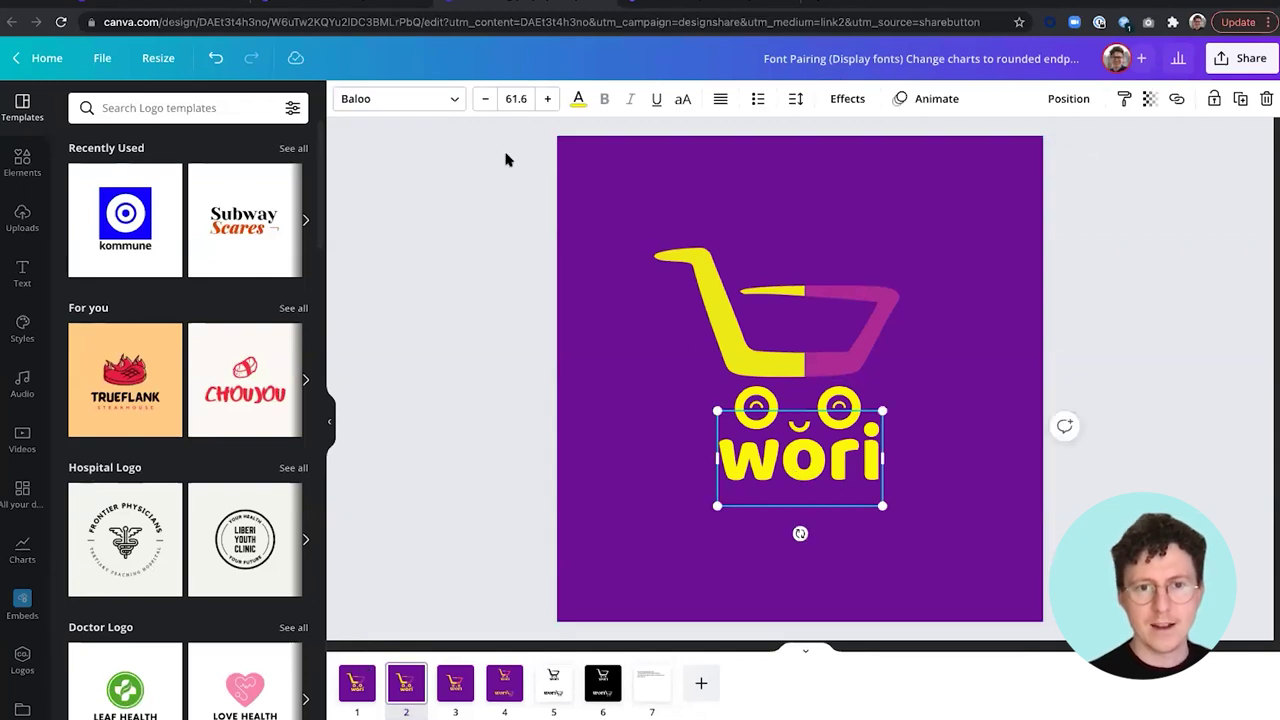
left_click(448, 107)
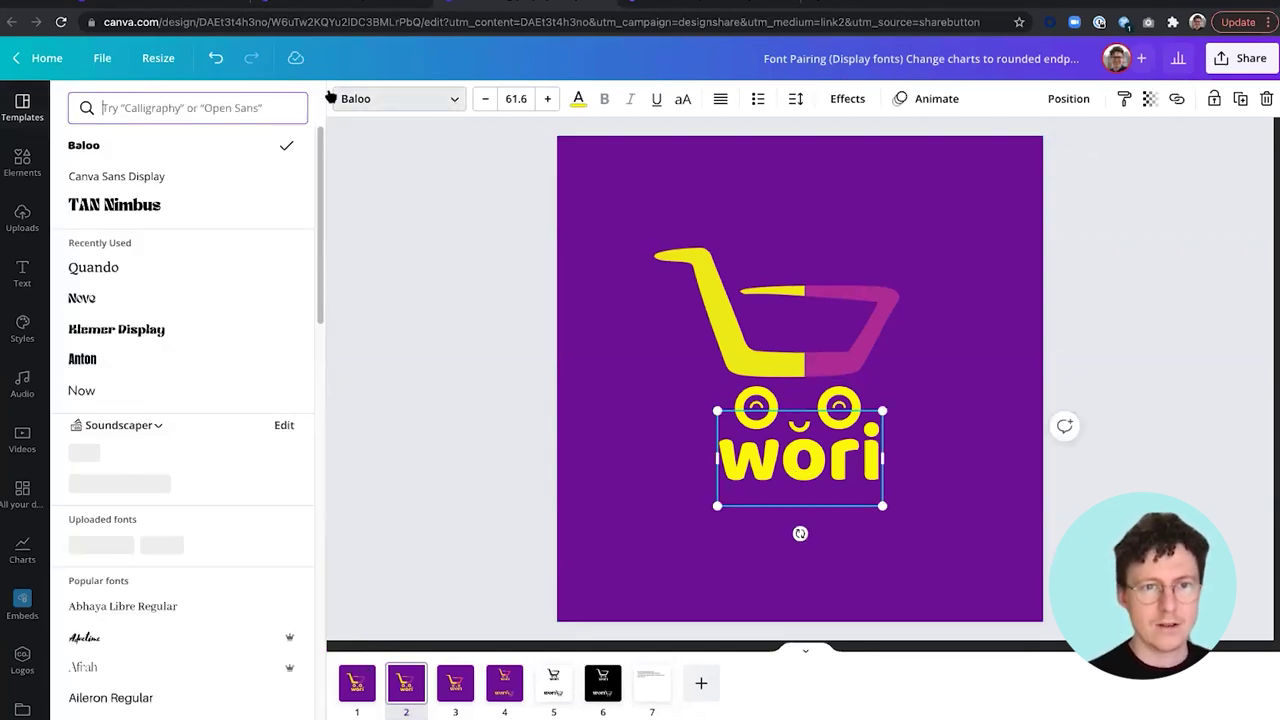
left_click(189, 107)
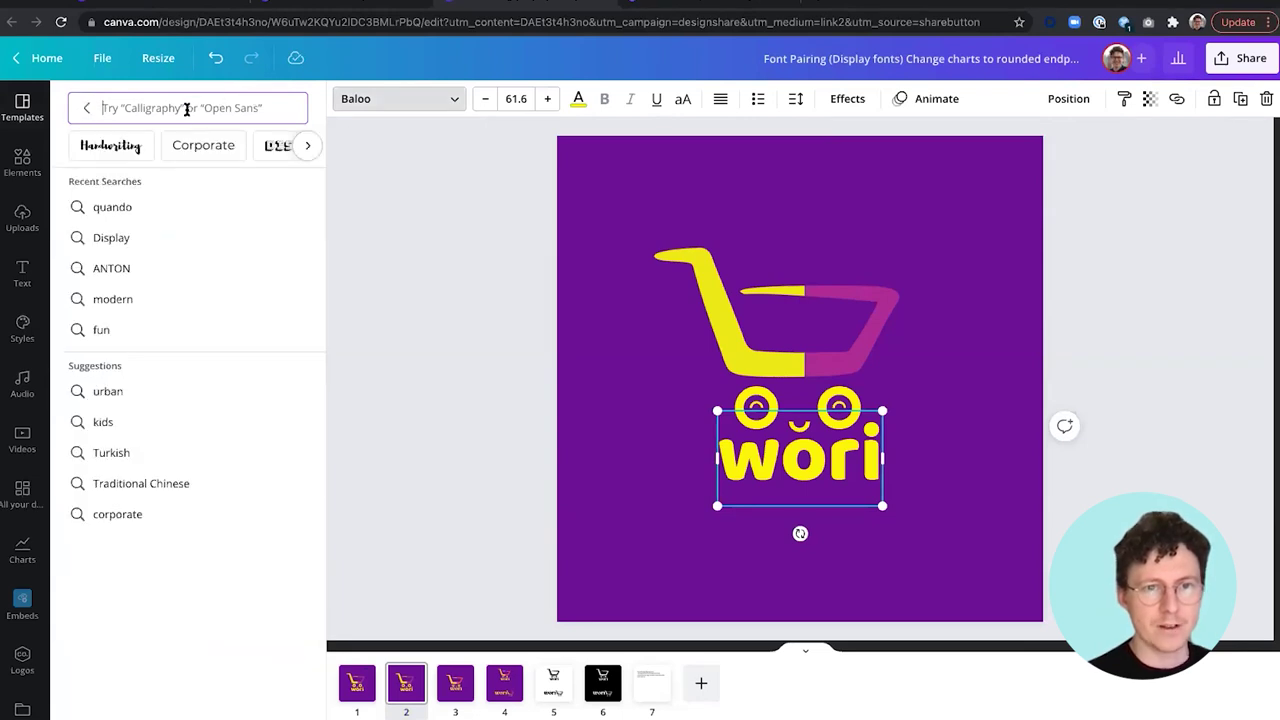
type("Display")
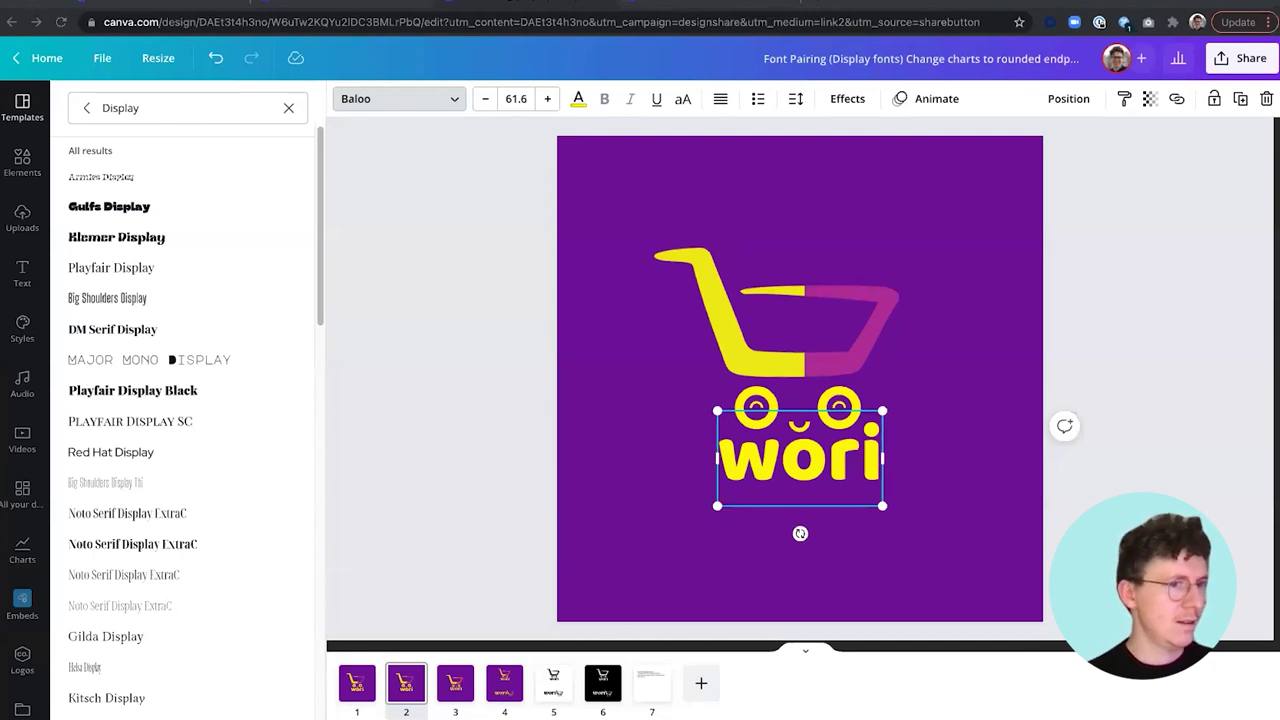
left_click(210, 100)
left_click_drag(320, 177, 279, 268)
scroll(274, 294, "down", 5)
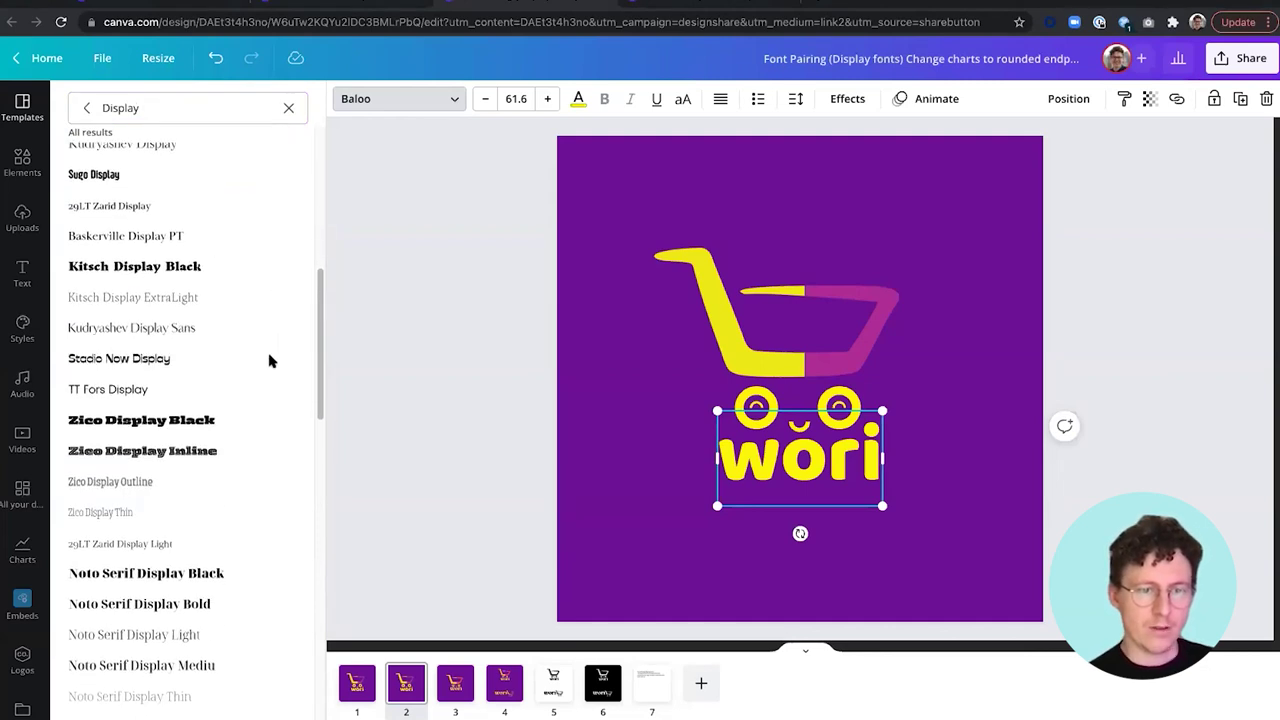
scroll(266, 428, "down", 3)
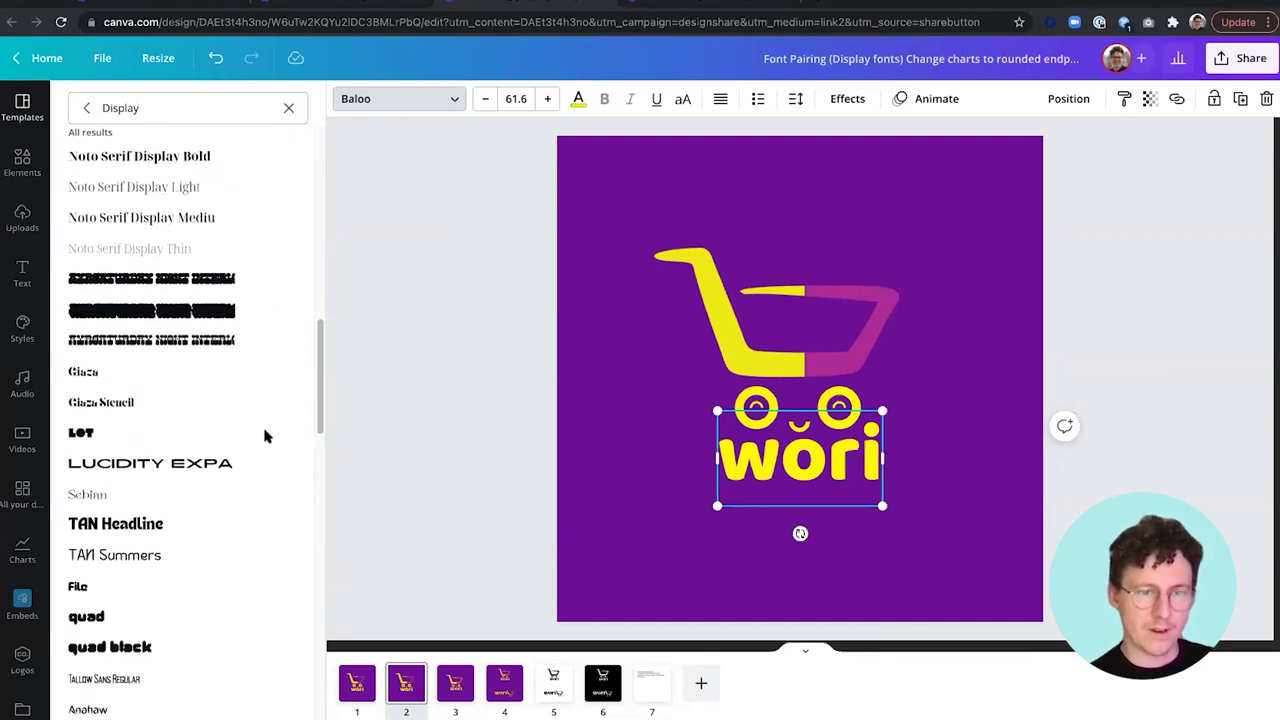
scroll(263, 468, "down", 5)
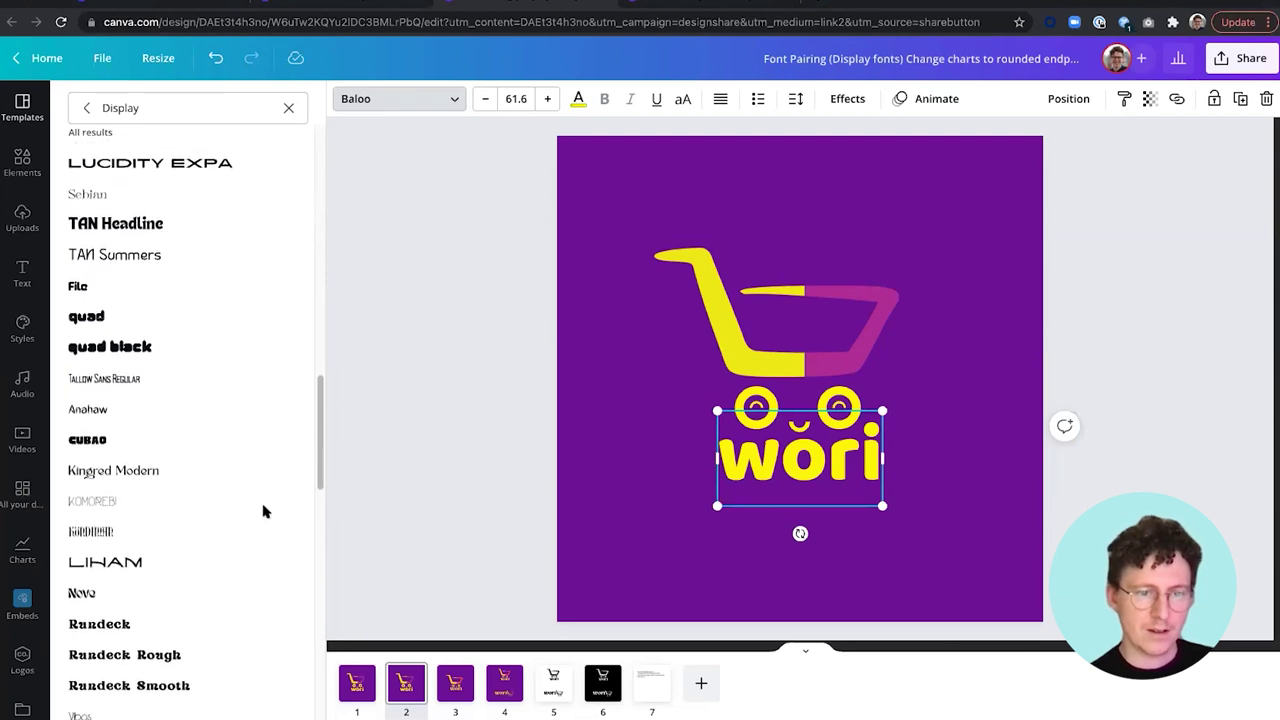
scroll(255, 350, "up", 15)
Search 'tan n' and set 'wori' in the TAN Nimbus serif font.
left_click(121, 108)
type("t")
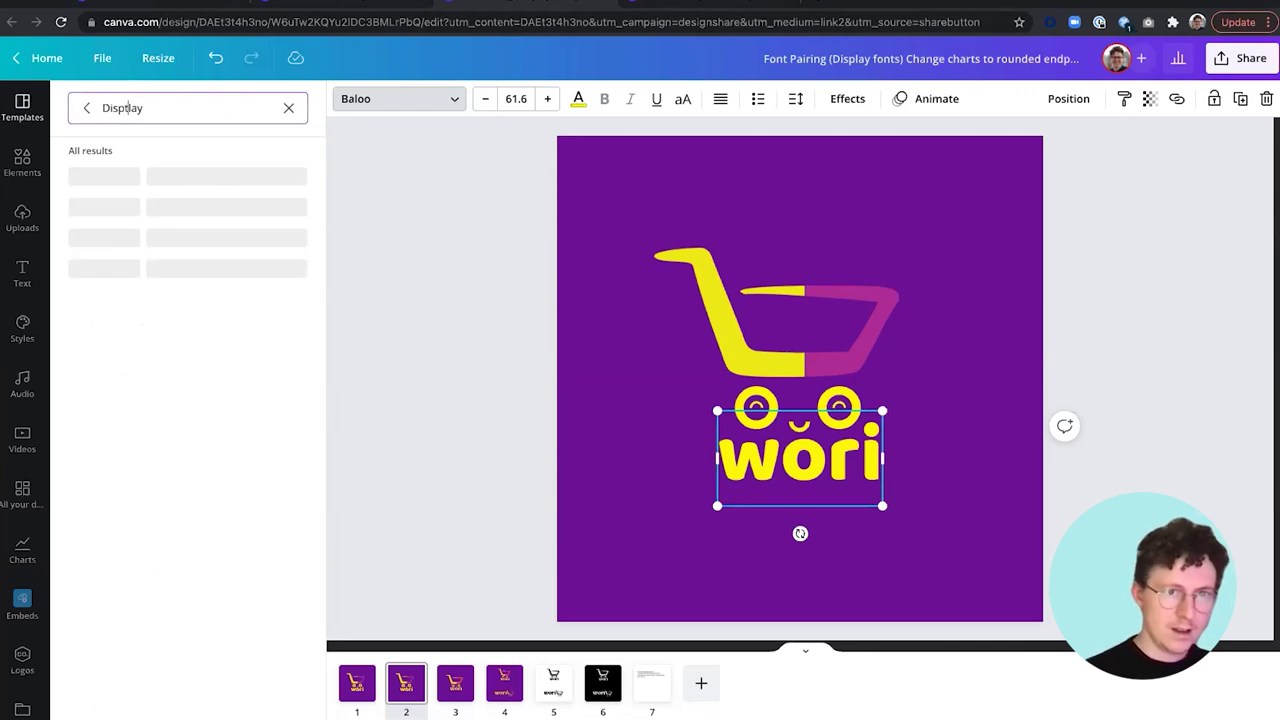
key("ctrl+a")
type("tan")
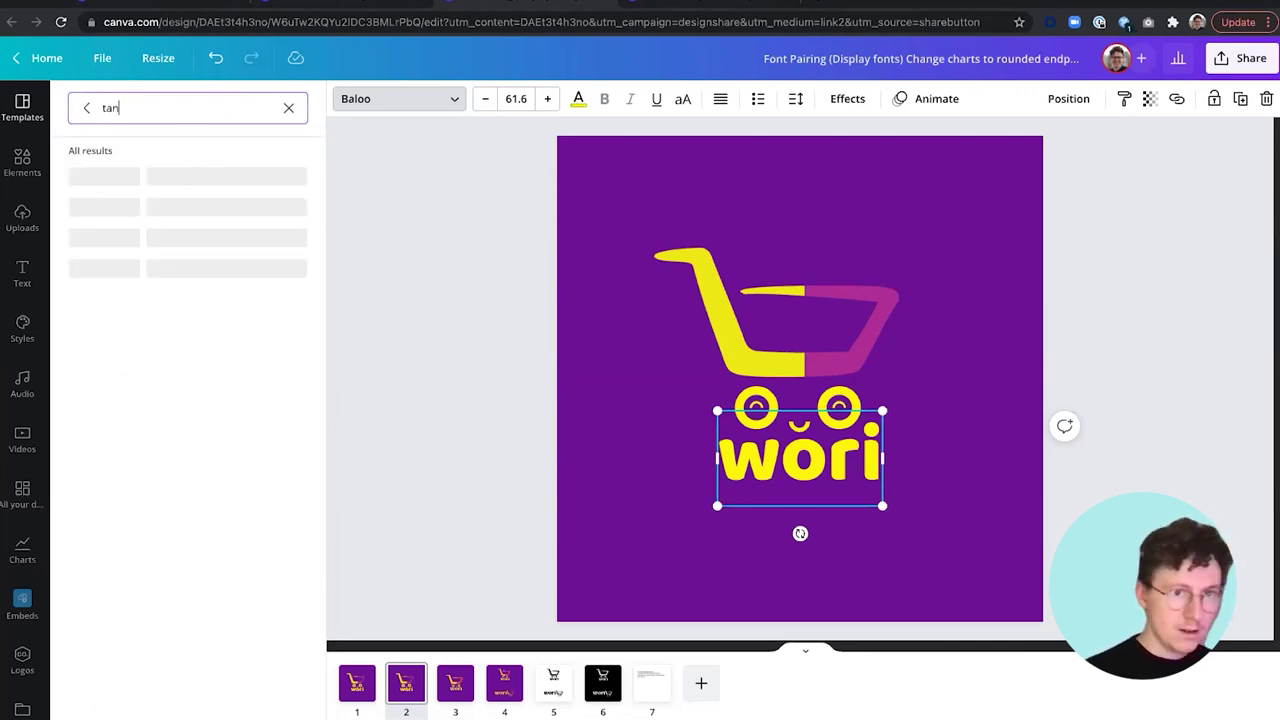
type(" nim")
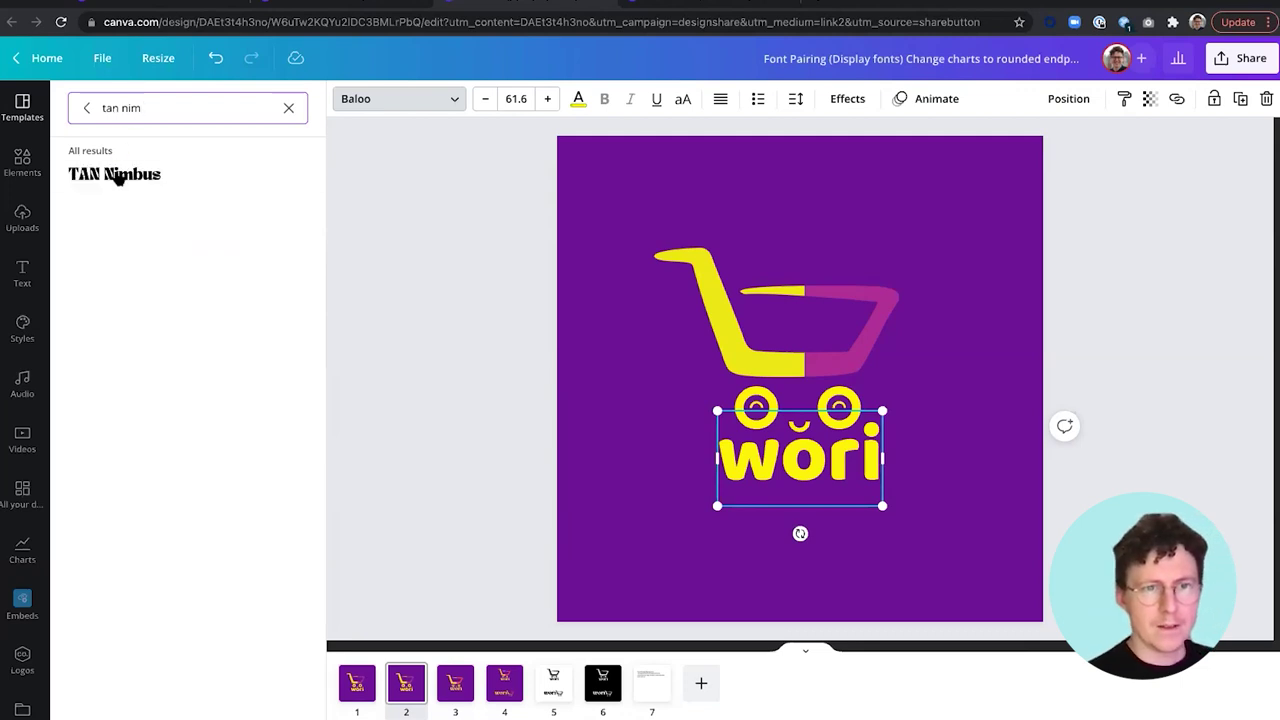
left_click(117, 175)
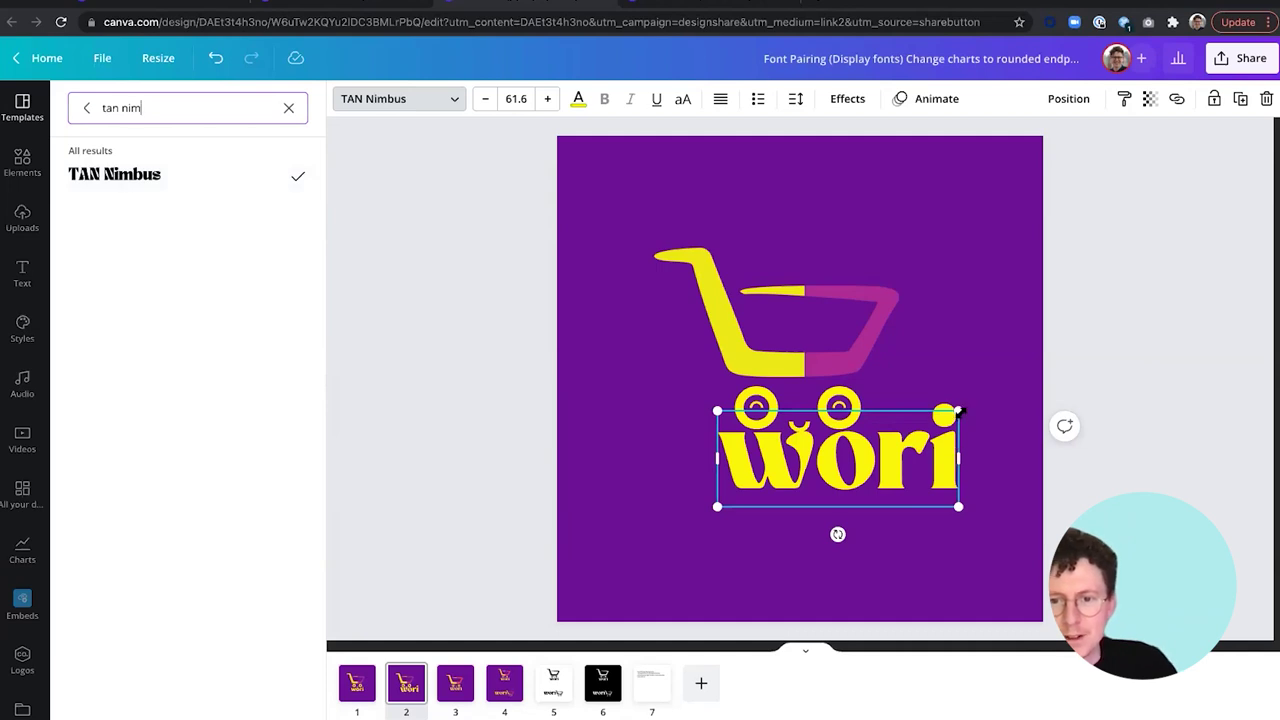
Shrink 'wori' to size 46.5, shift it slightly left, and close the font panel.
left_click_drag(958, 410, 901, 426)
left_click_drag(835, 468, 822, 461)
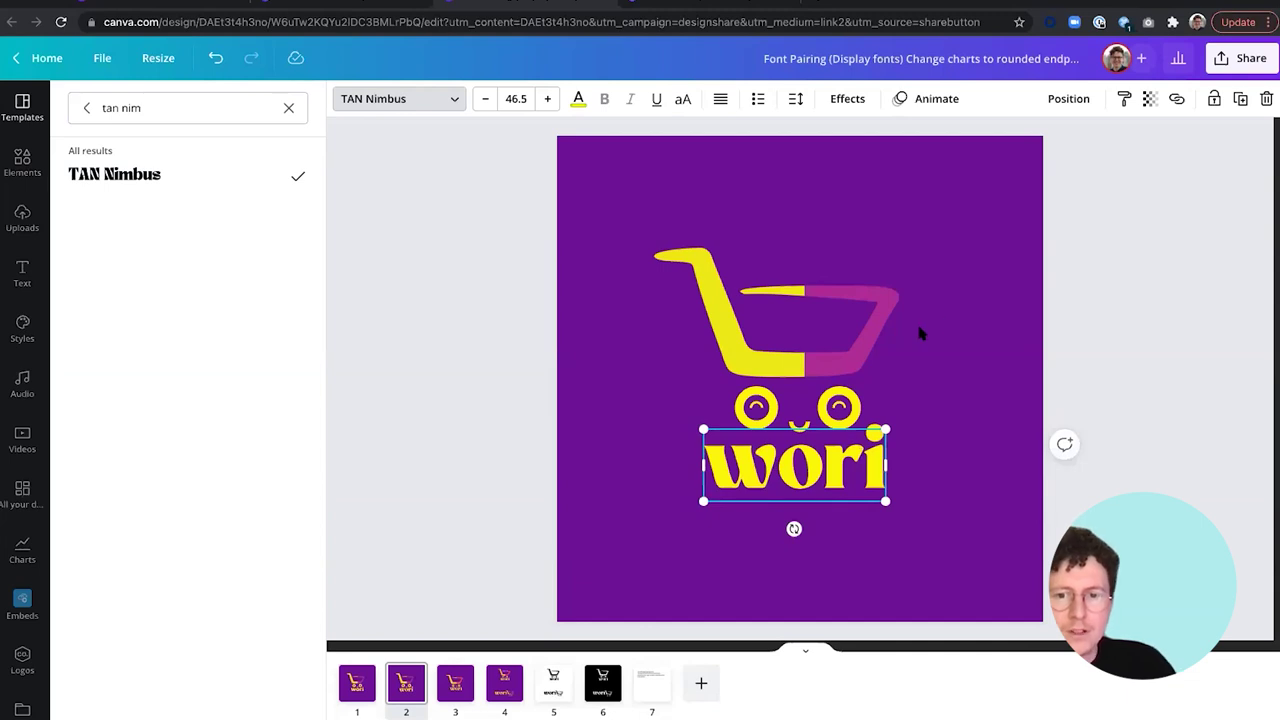
key("Escape")
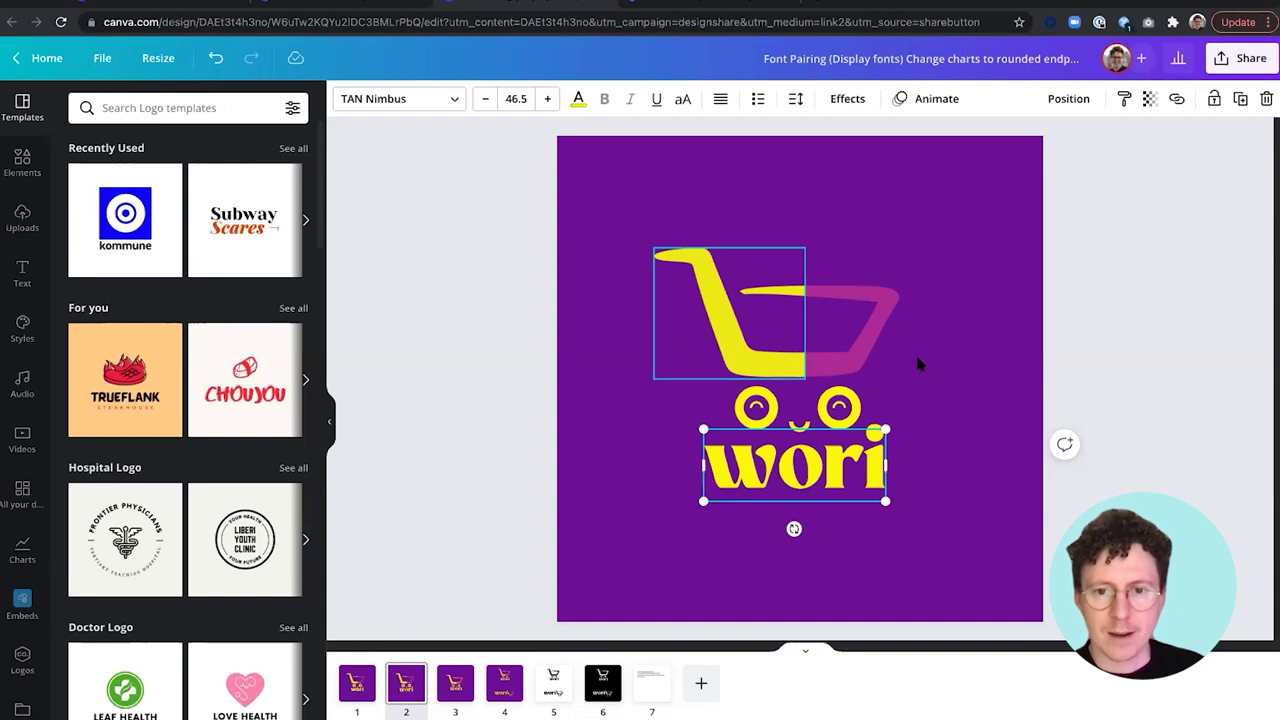
left_click(984, 365)
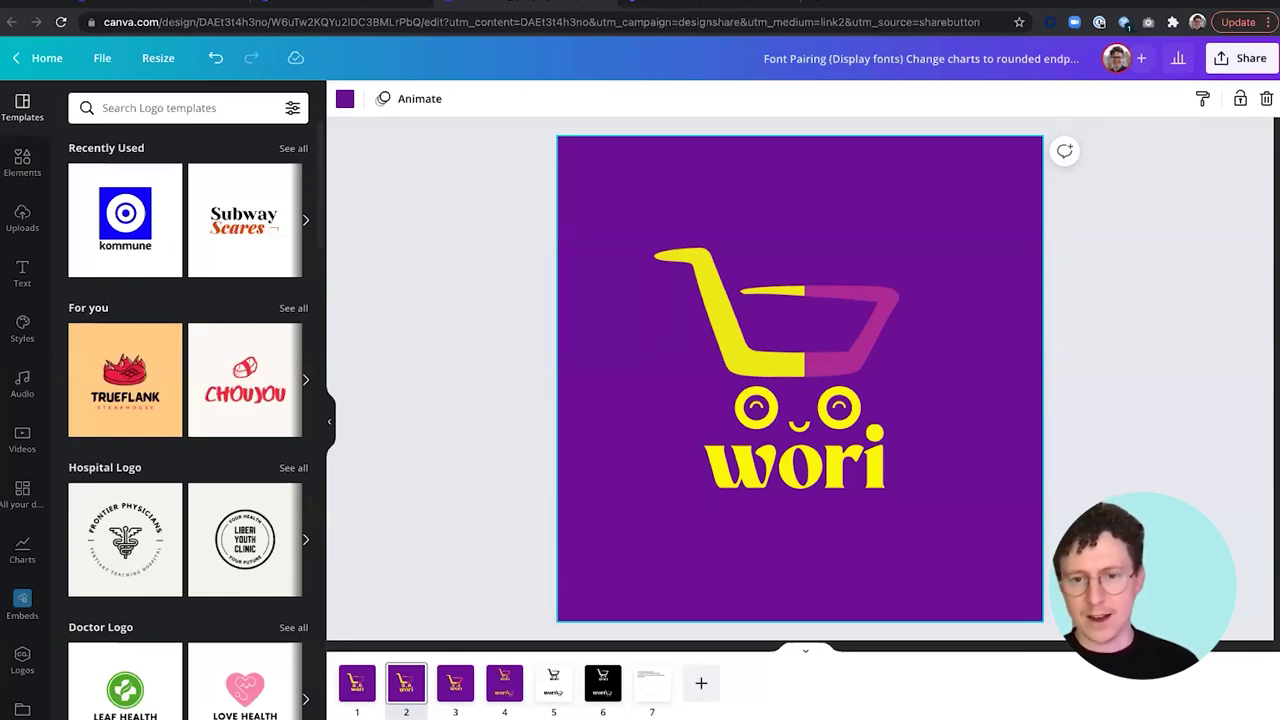
scroll(795, 362, "up", 5)
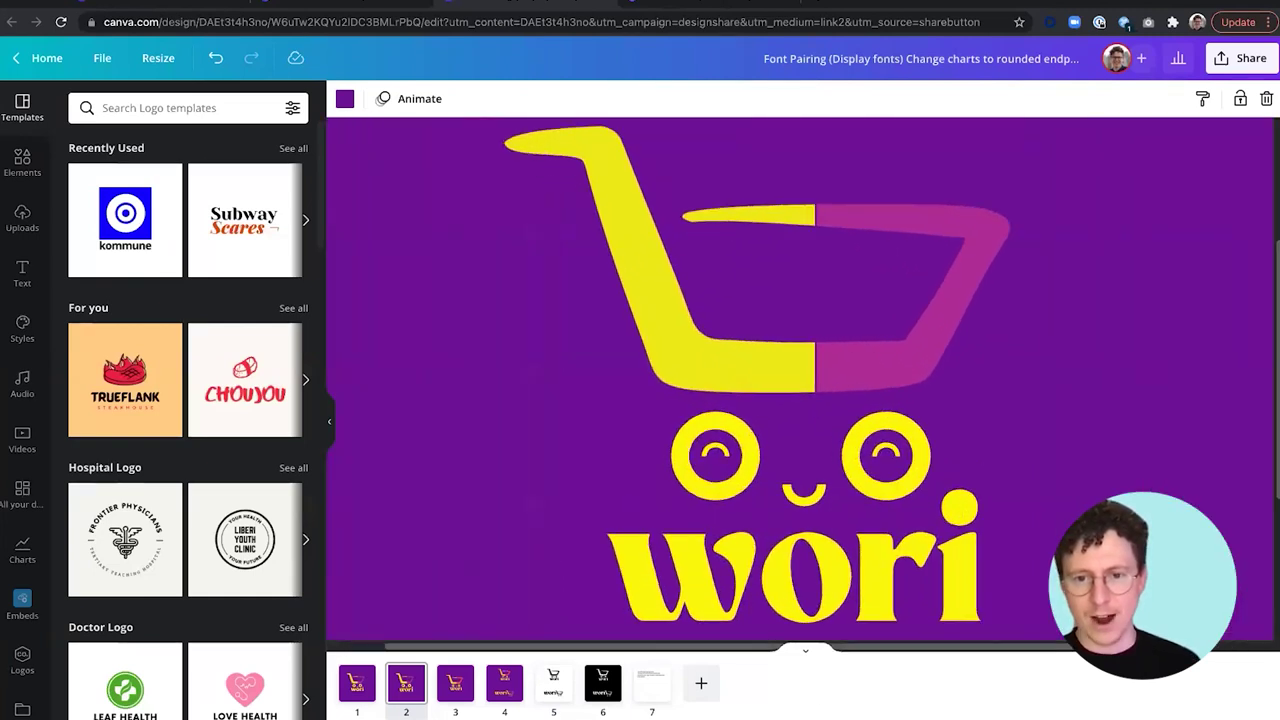
scroll(786, 433, "up", 2)
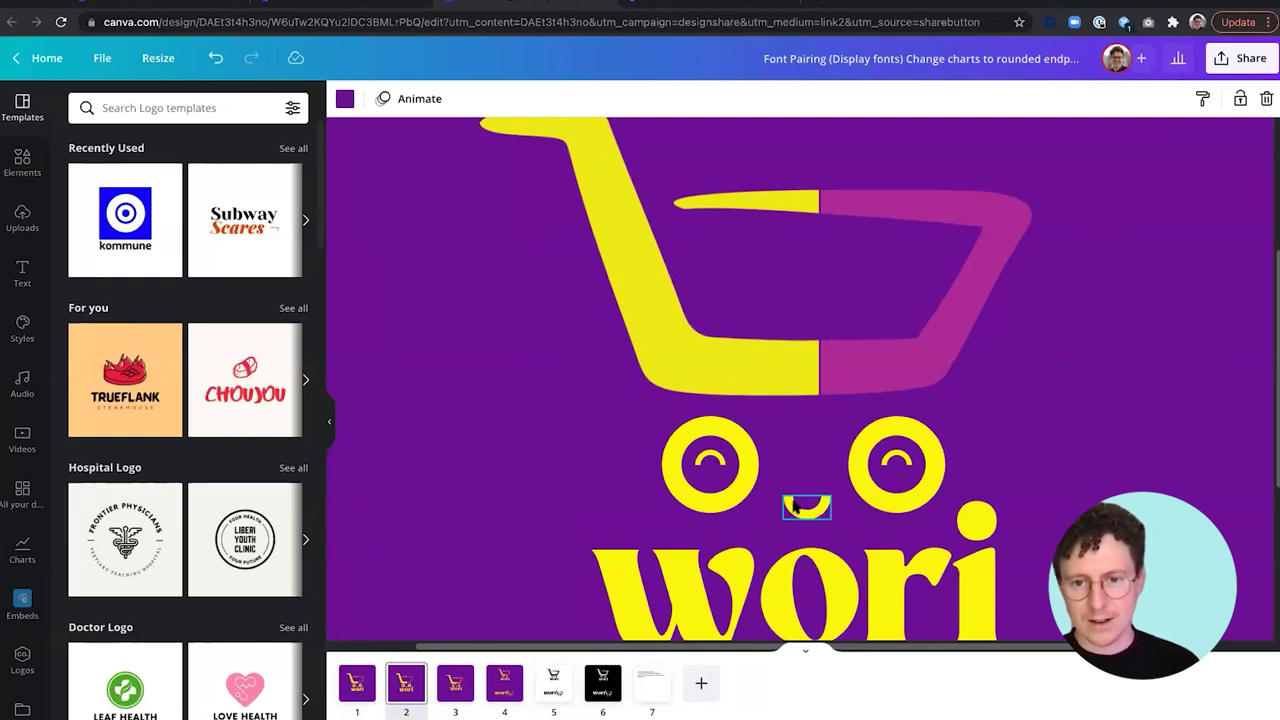
Add a semicircle gauge chart from Elements > Charts and lower its percentage value.
left_click(716, 460)
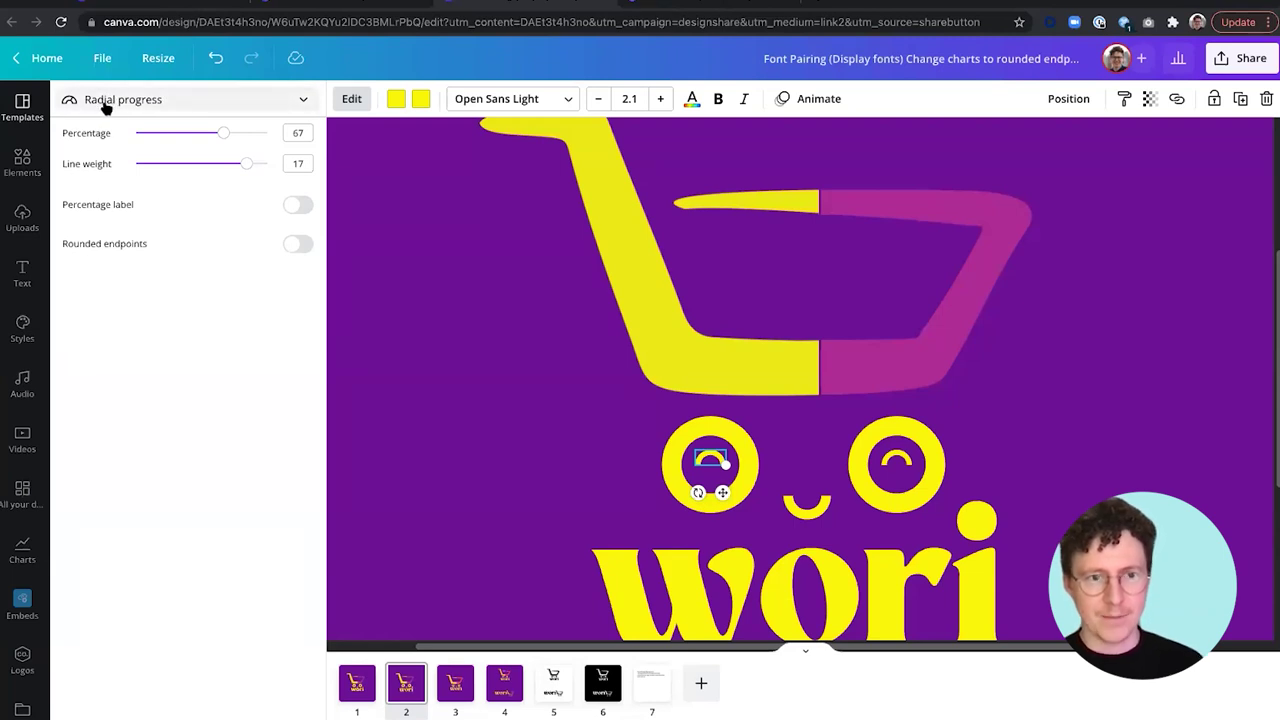
left_click(22, 163)
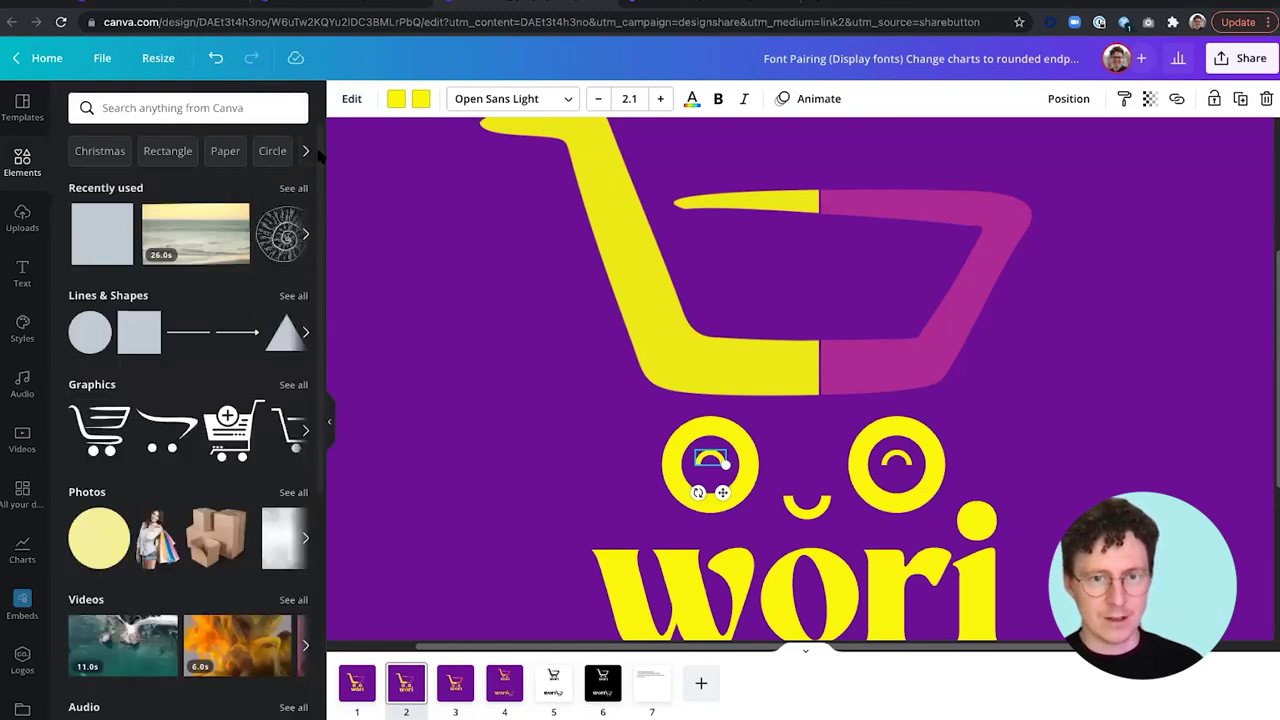
scroll(234, 603, "down", 5)
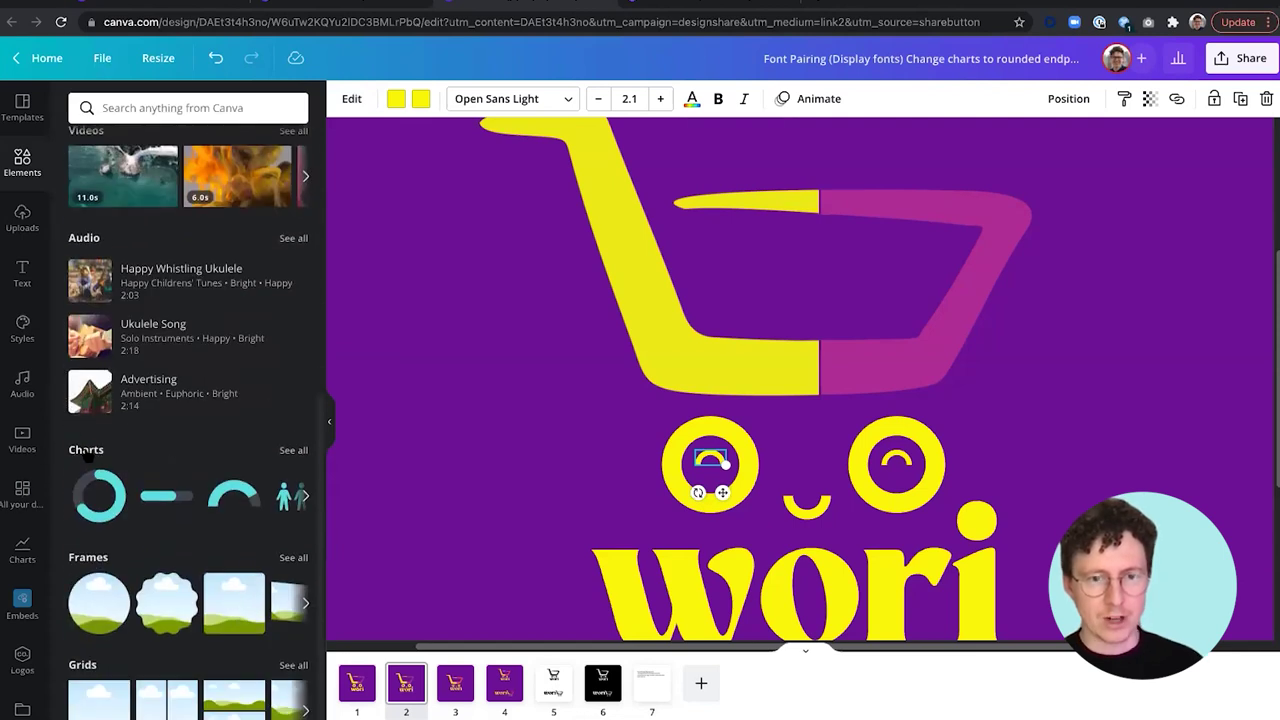
left_click(293, 451)
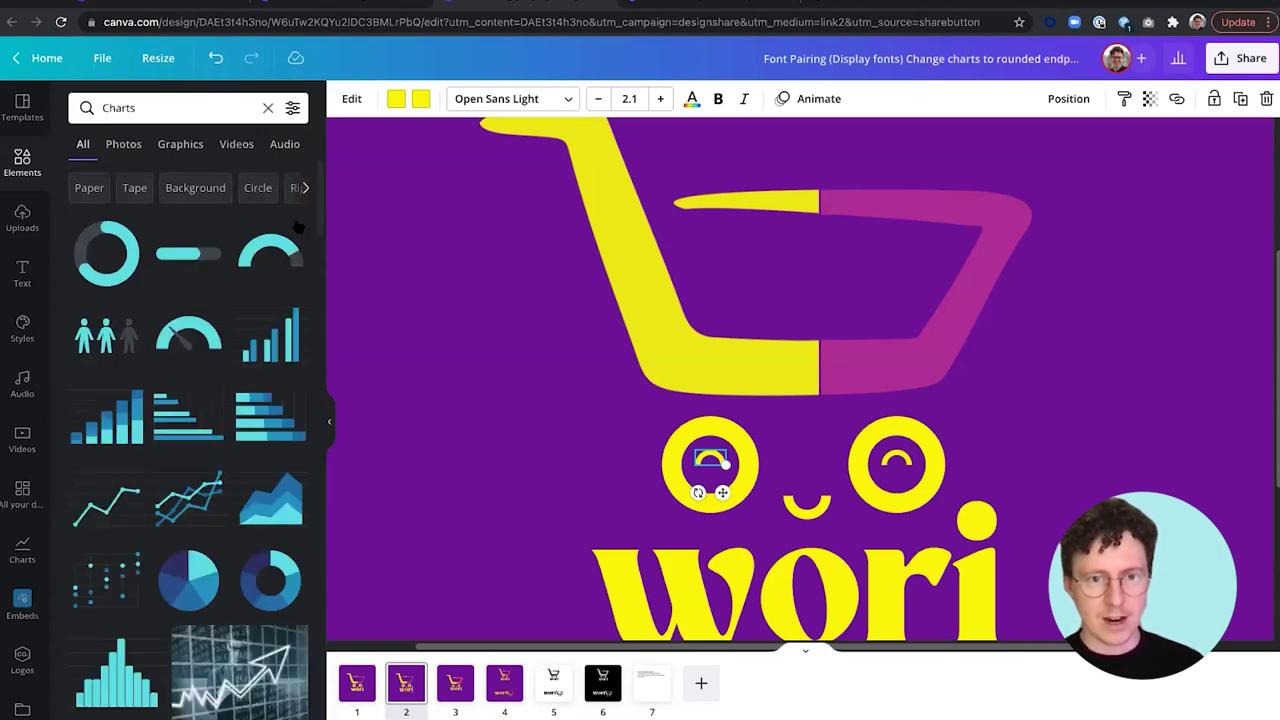
left_click(262, 255)
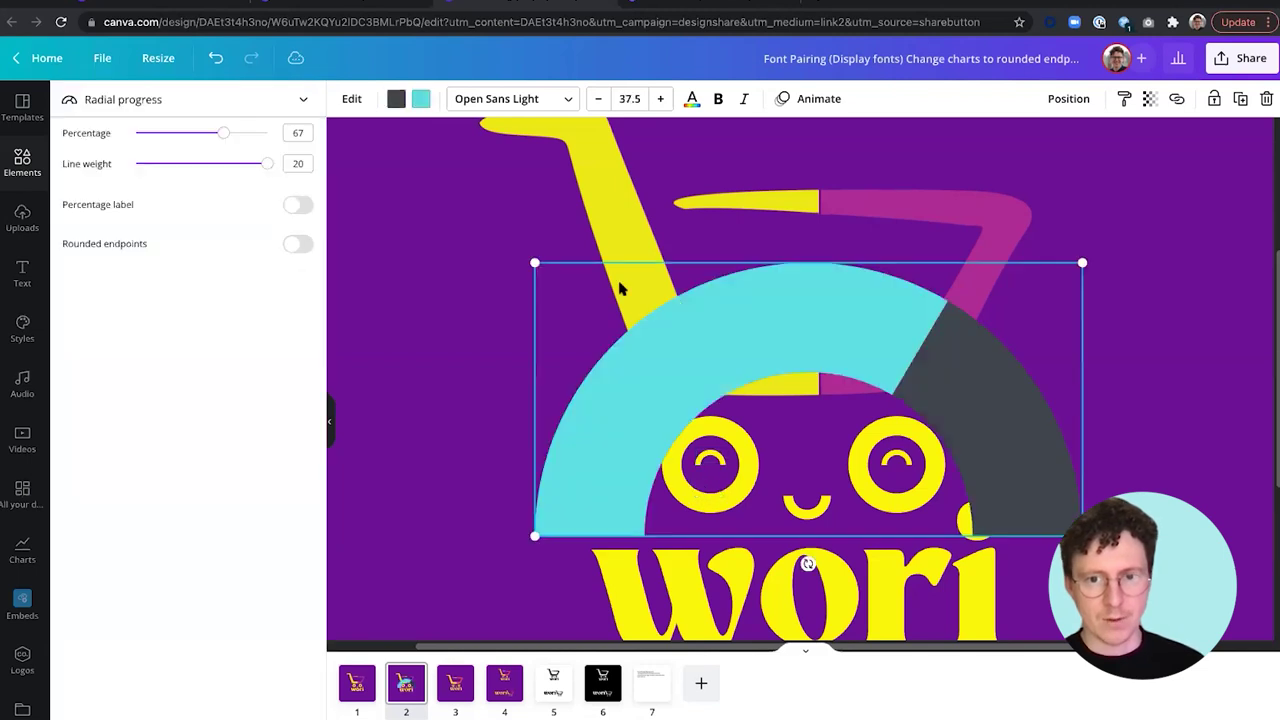
mouse_move(217, 134)
left_mouse_down()
mouse_move(183, 135)
mouse_move(222, 134)
left_mouse_up()
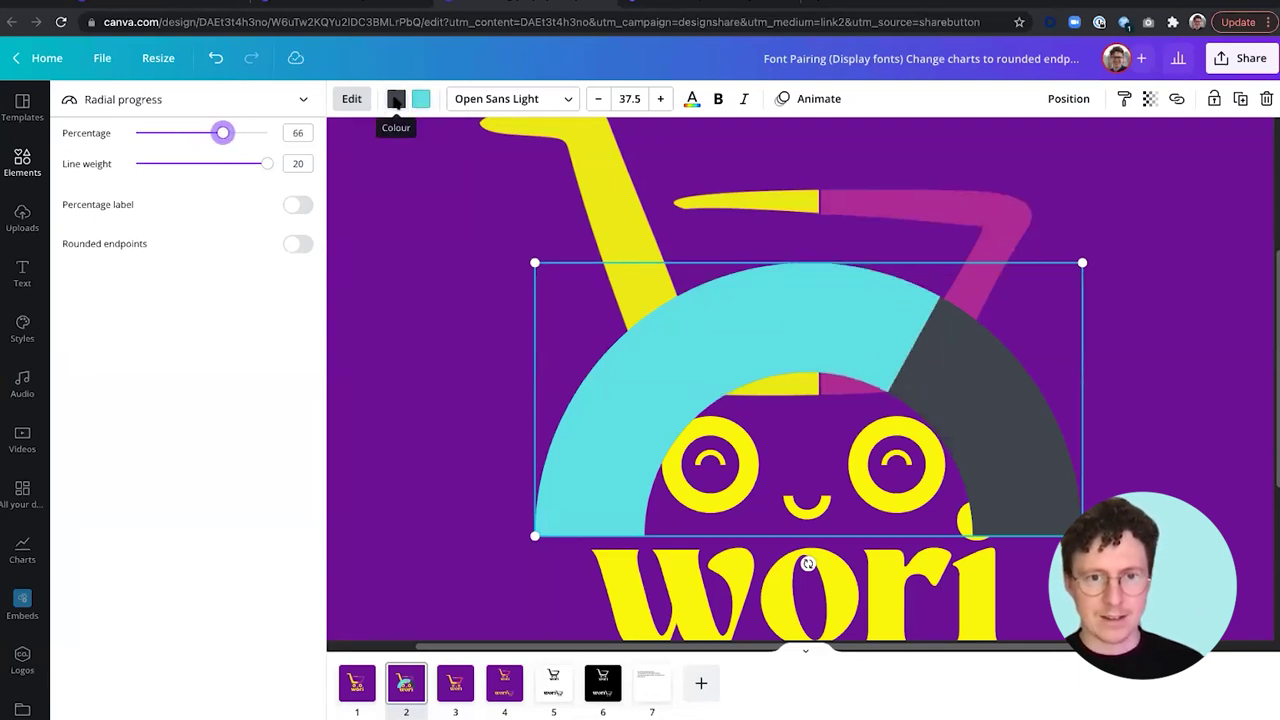
Make the gauge's grey arc cyan, shrink it, and rotate it 180° between the eyes.
left_click(400, 101)
left_click(207, 182)
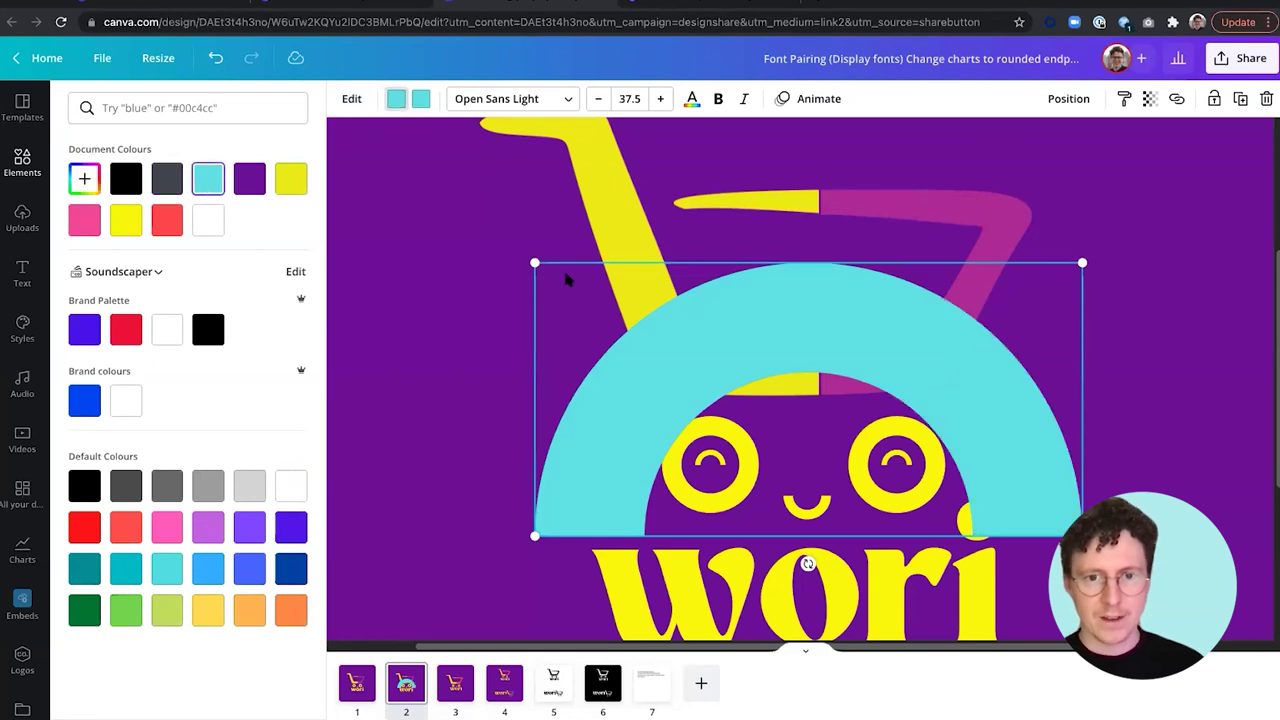
left_click_drag(534, 263, 1063, 465)
left_click_drag(1062, 464, 801, 404)
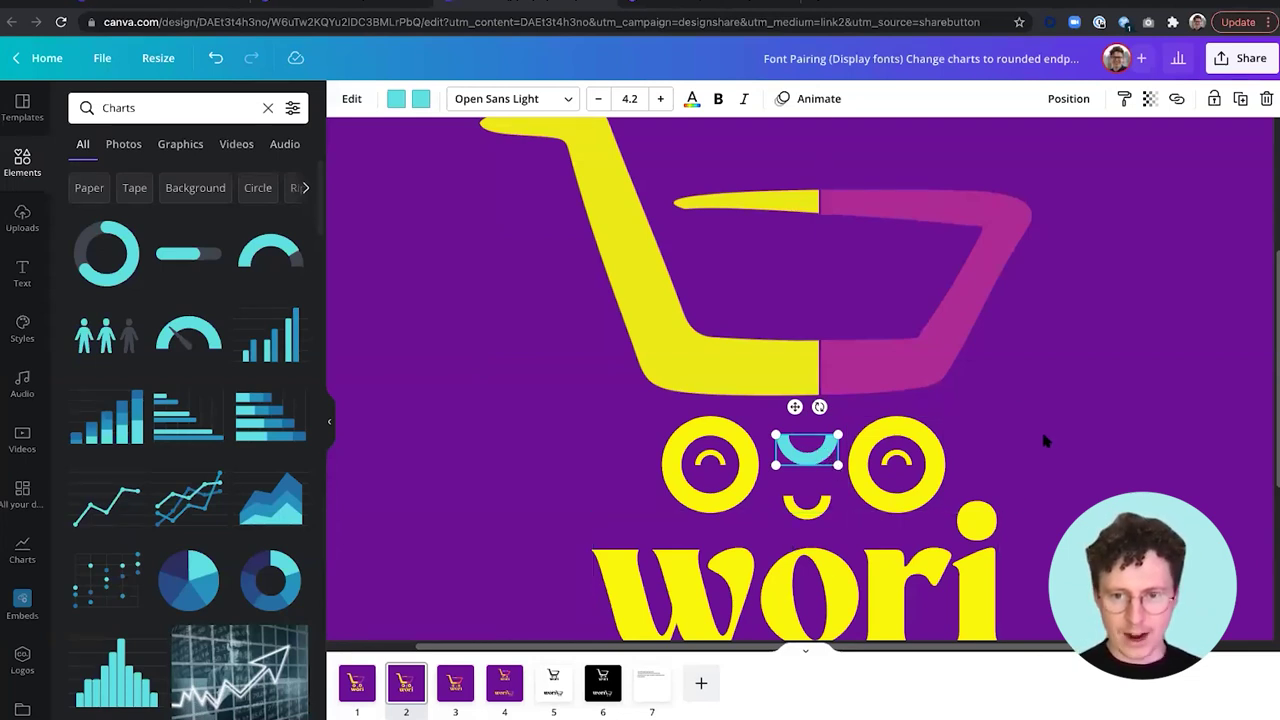
Give the cyan test smile rounded endpoints, then delete it.
left_click(990, 440)
left_click(812, 460)
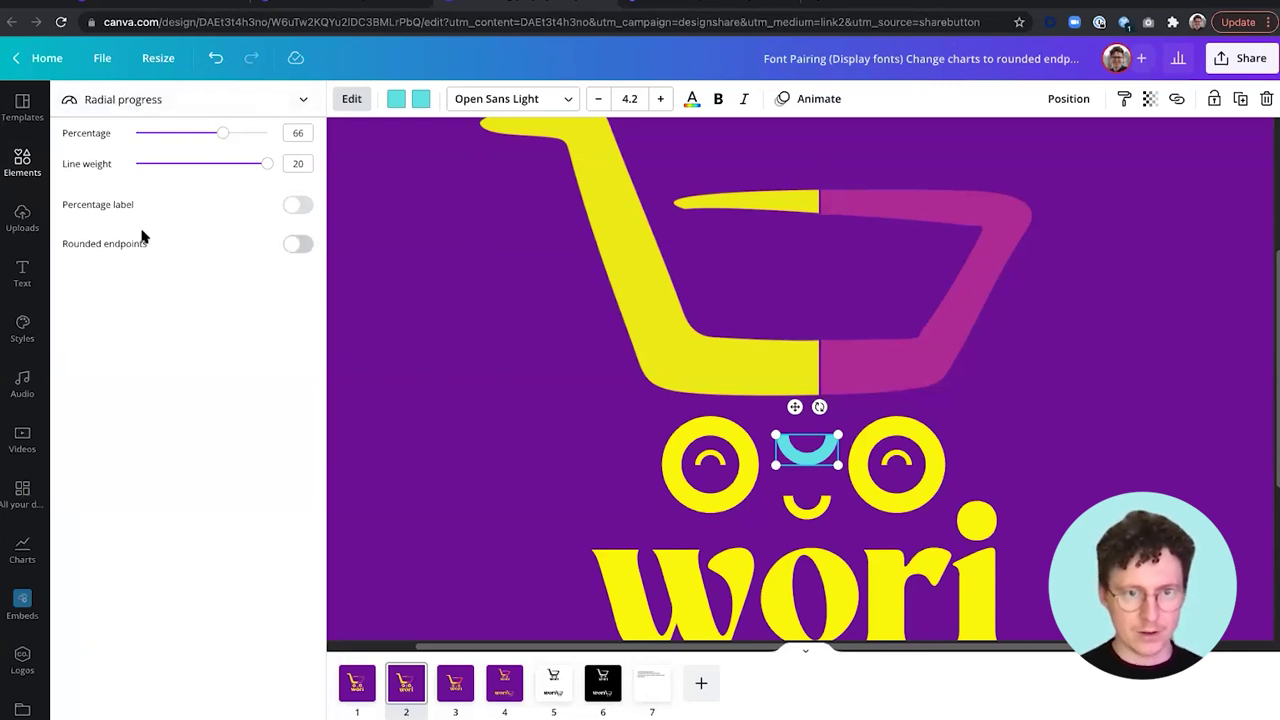
left_click(297, 245)
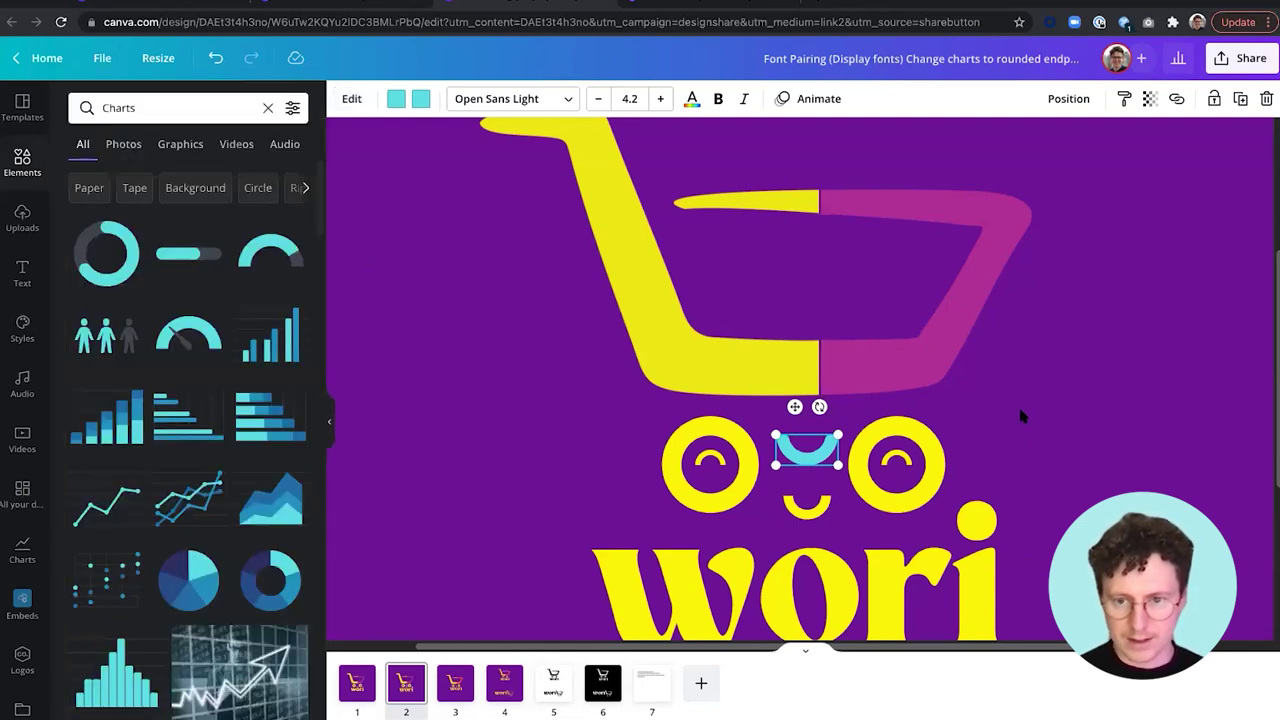
left_click(990, 428)
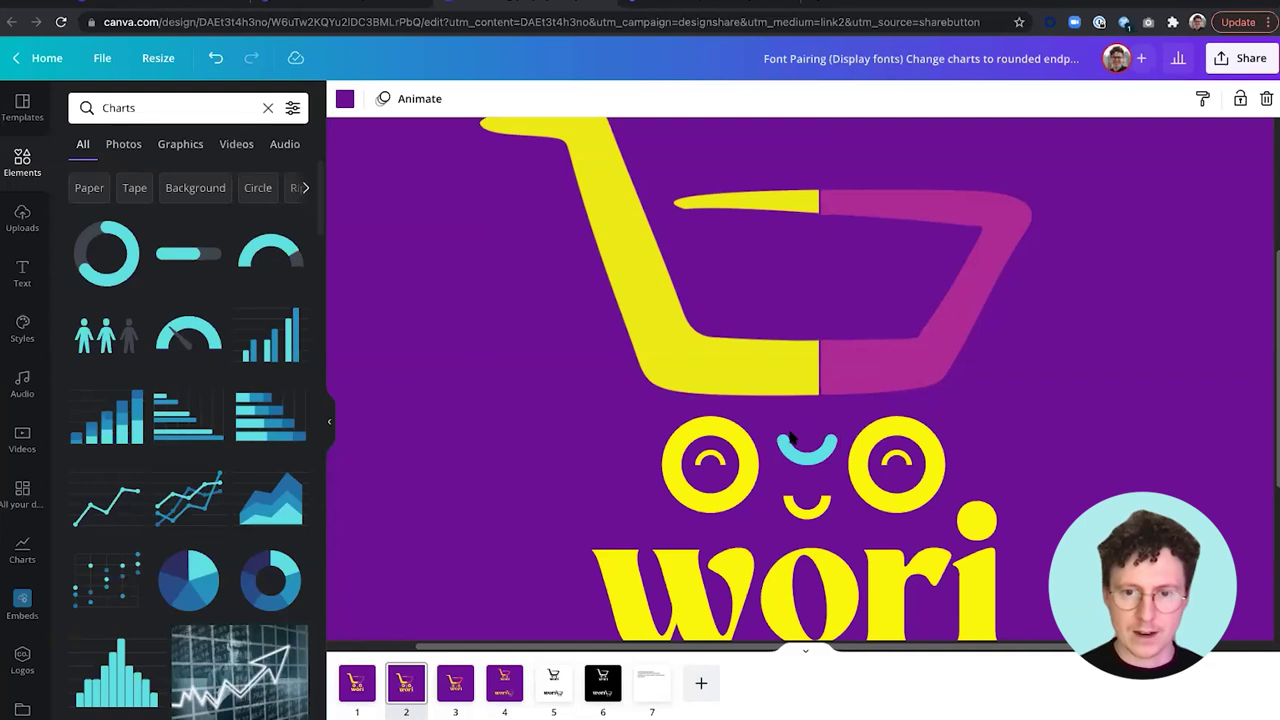
left_click(806, 510)
left_click(826, 450)
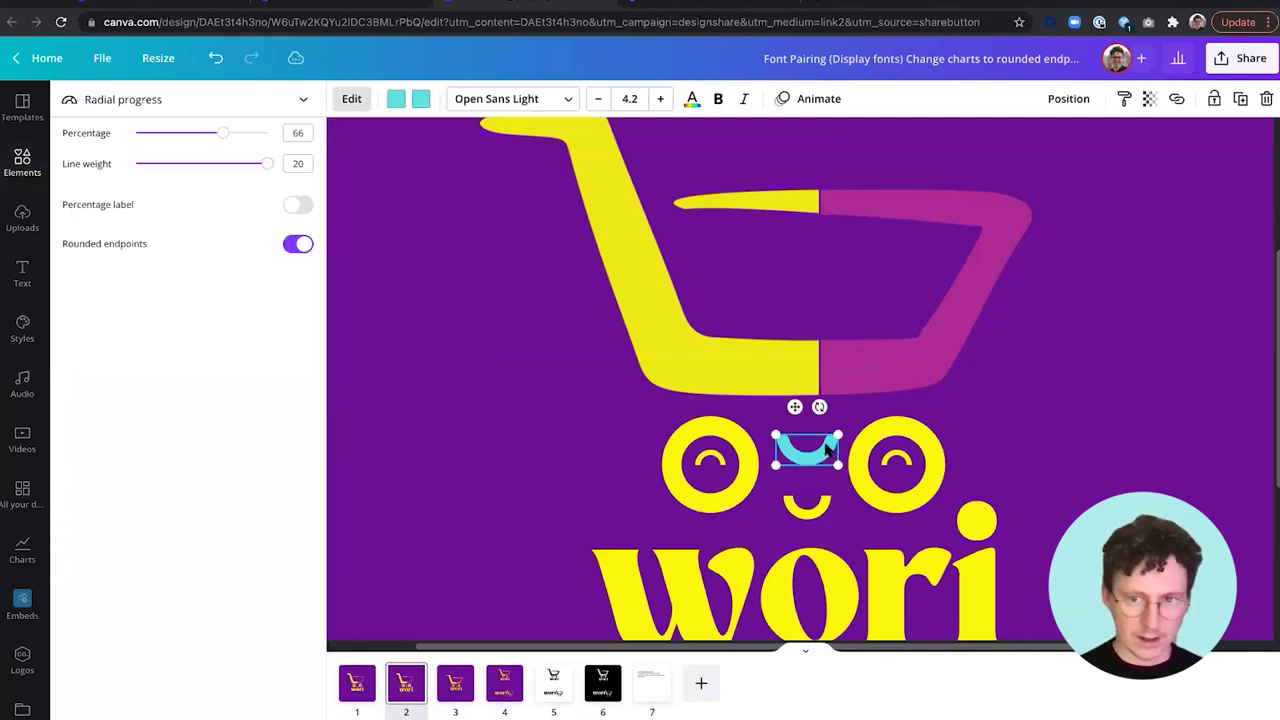
key("Delete")
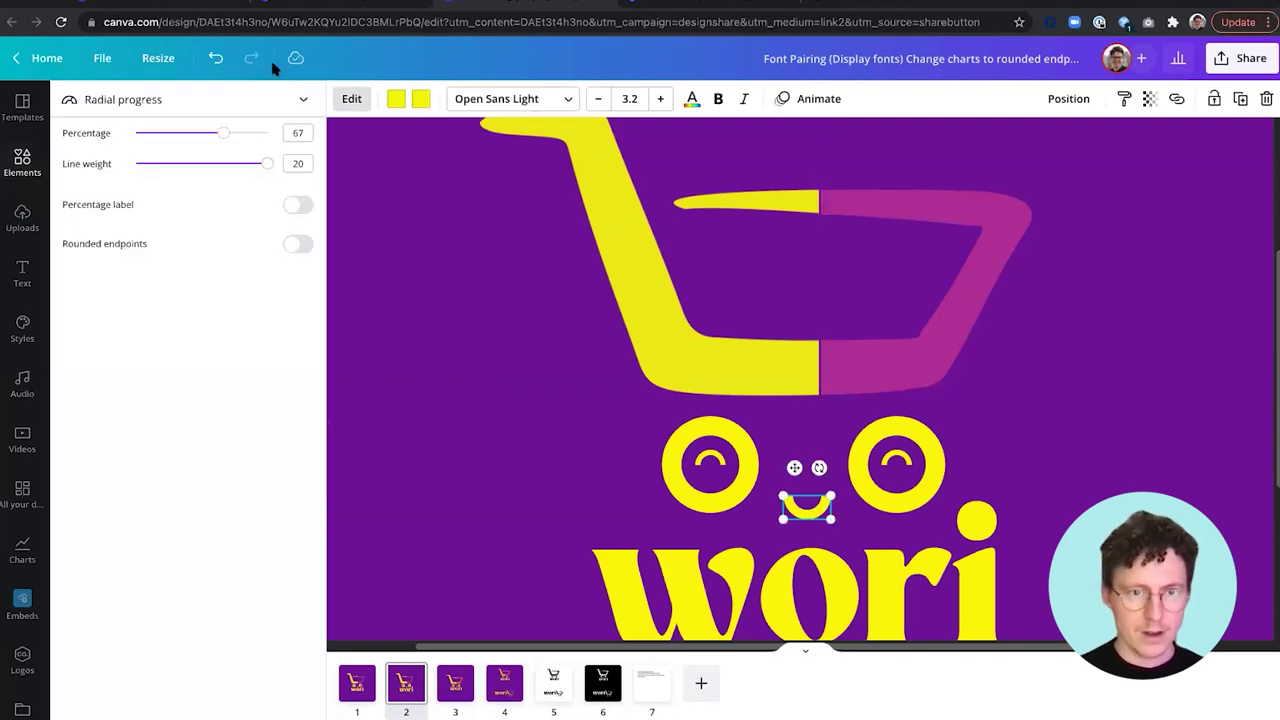
Turn on rounded endpoints for the yellow smile and both eye arcs.
left_click(297, 244)
left_click(709, 466)
left_click(297, 244)
left_click(896, 461)
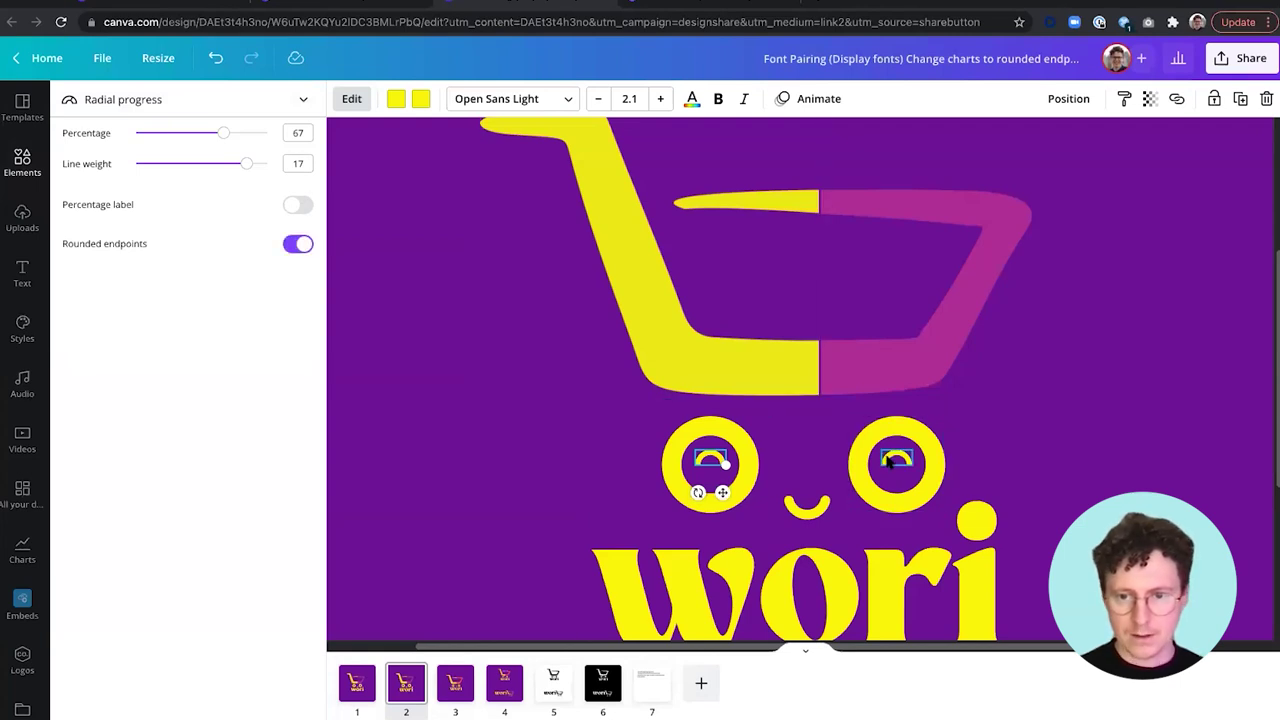
left_click(297, 244)
left_click(500, 376)
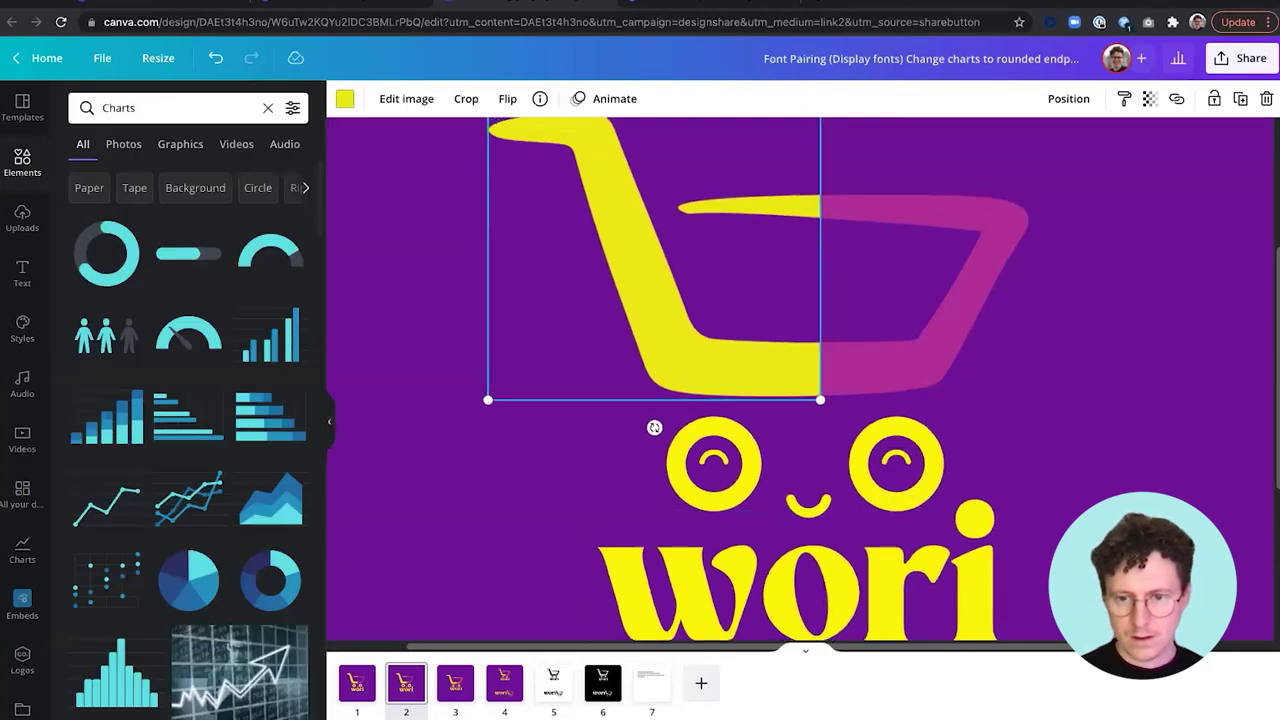
scroll(787, 404, "down", 5)
scroll(1068, 483, "down", 3)
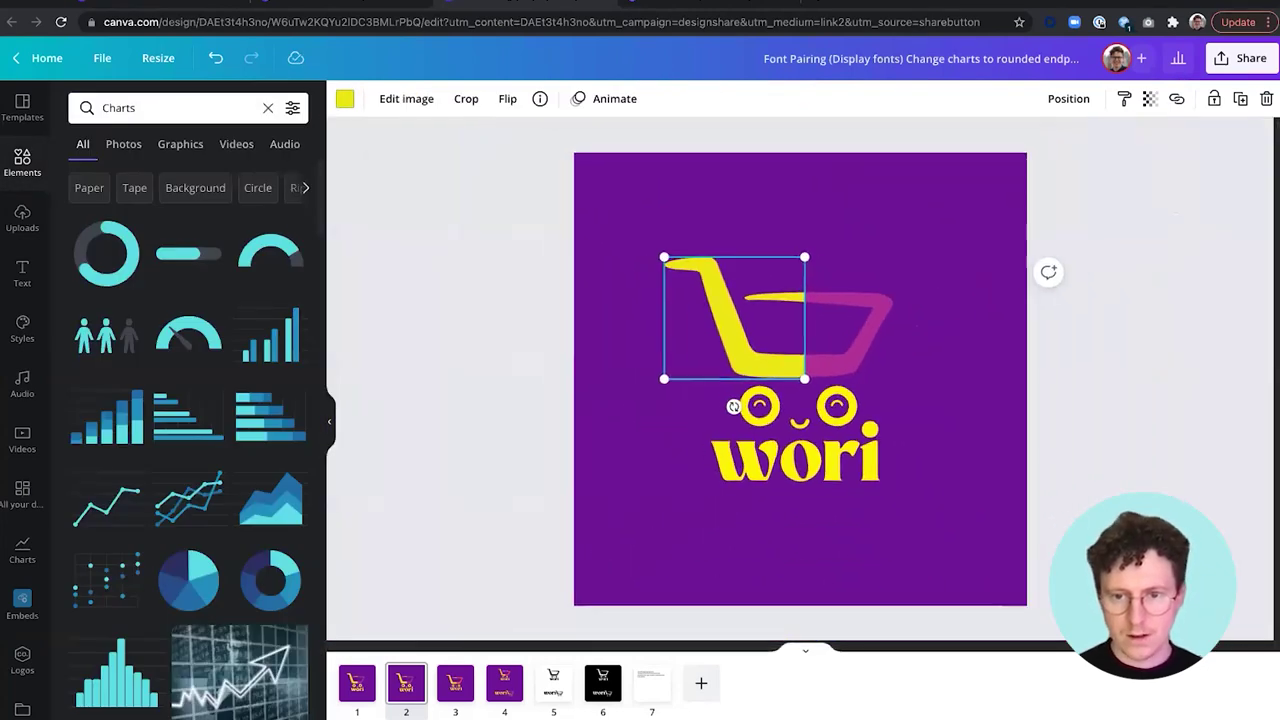
scroll(1068, 483, "up", 2)
left_click(1116, 414)
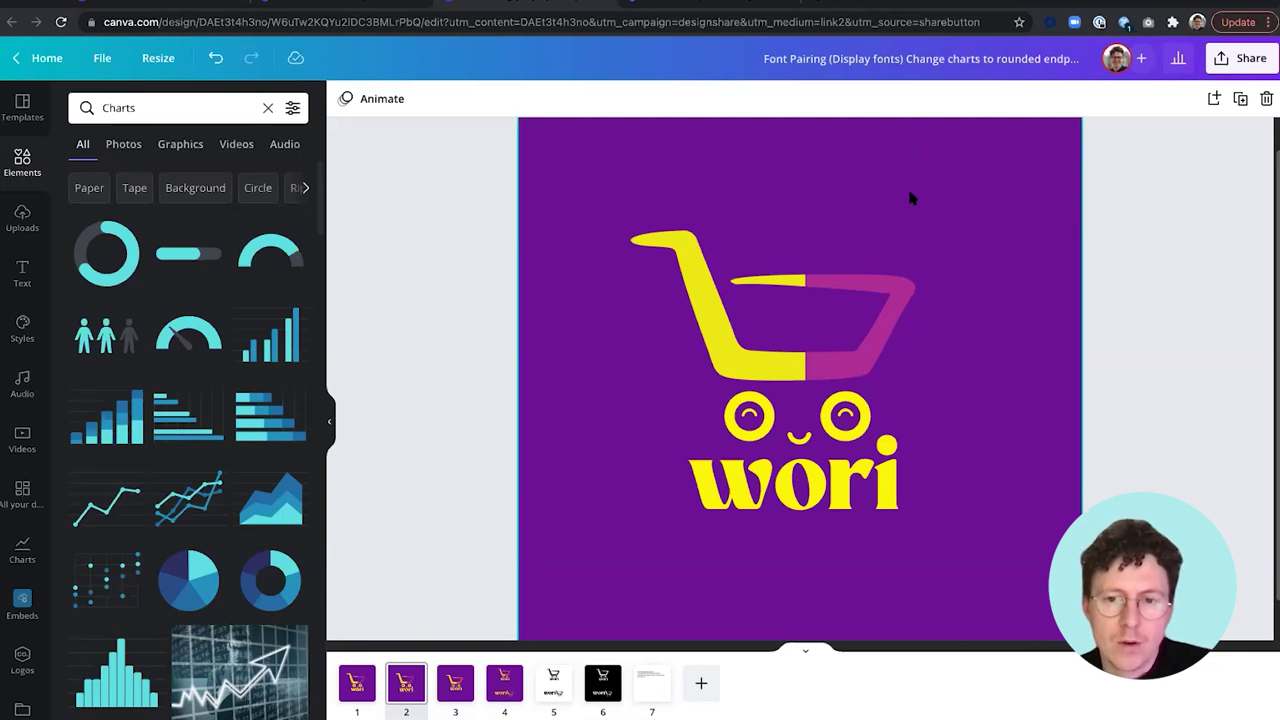
left_click(884, 281)
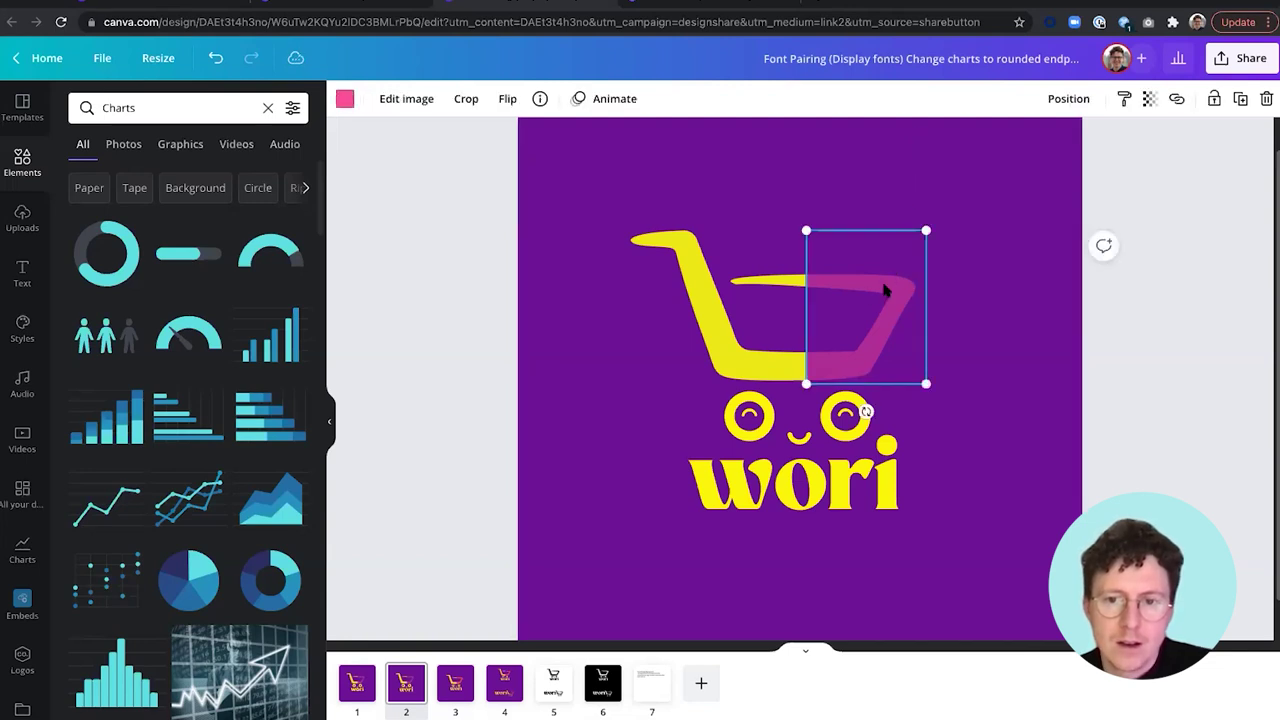
left_click(1008, 199)
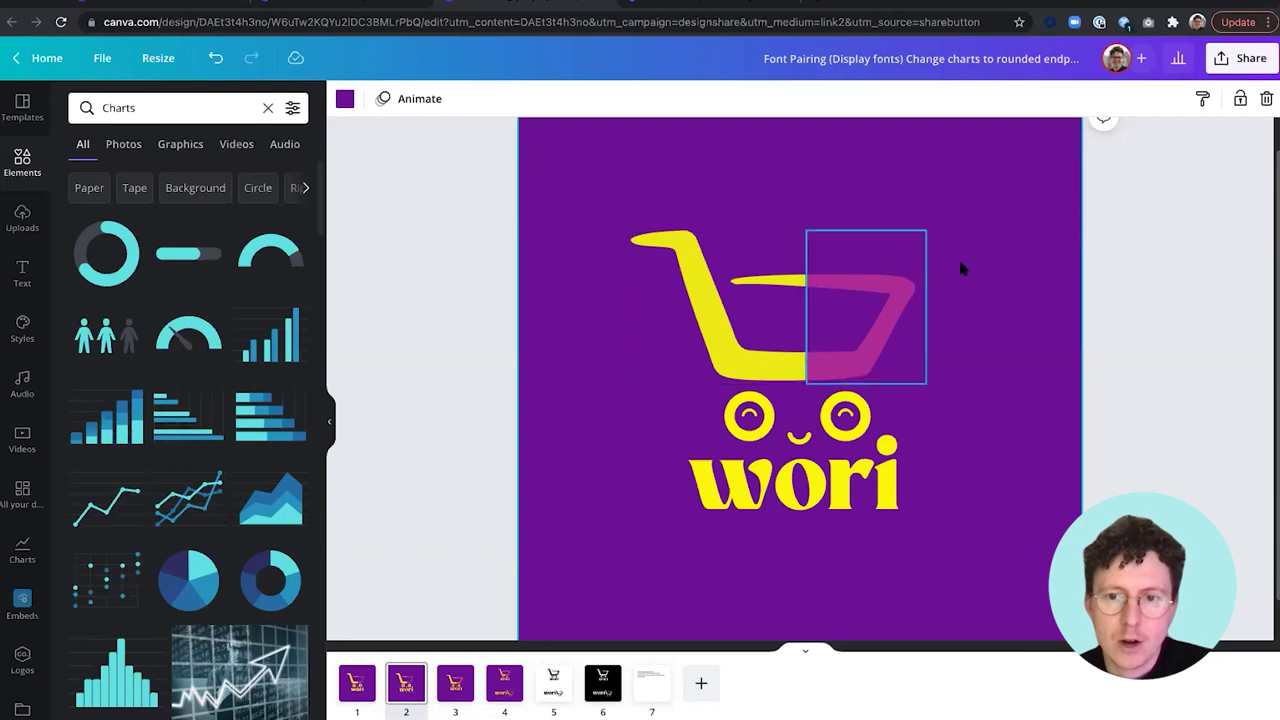
Trial-shrink the cart-and-eyes group, undo it, then advance to 'The color wheel' slide.
left_click_drag(594, 155, 932, 562)
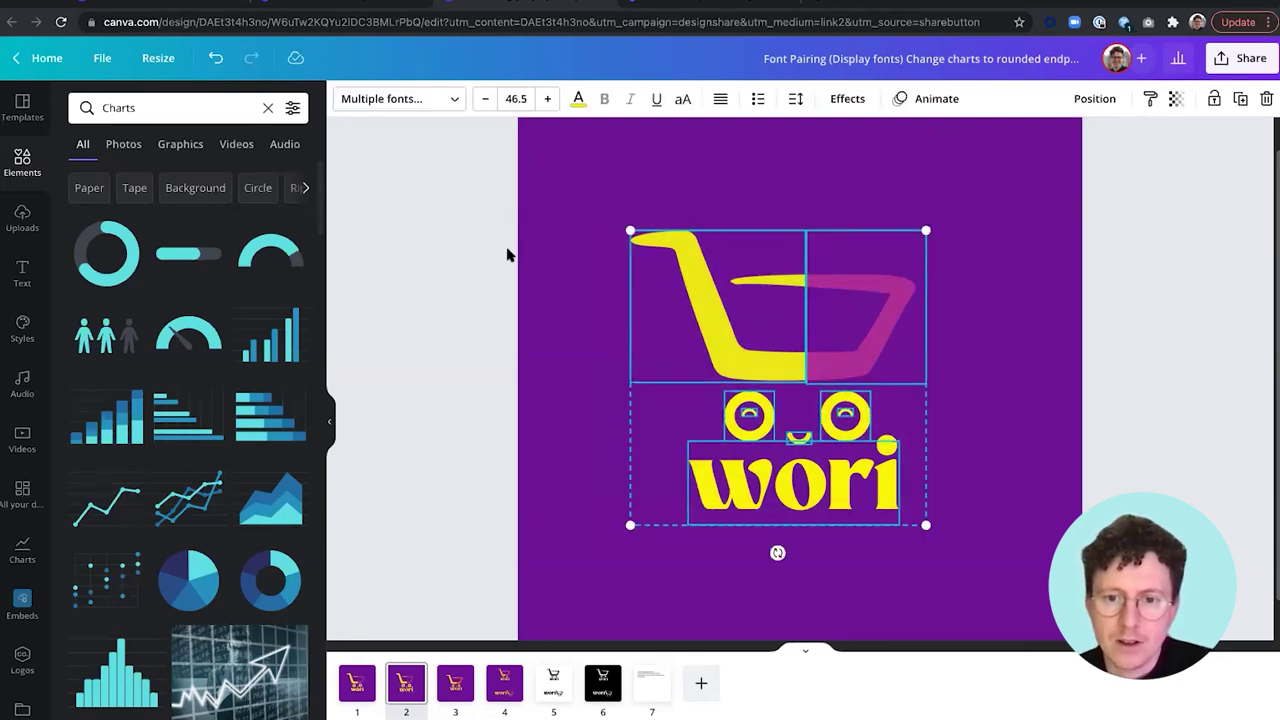
left_click(1005, 266)
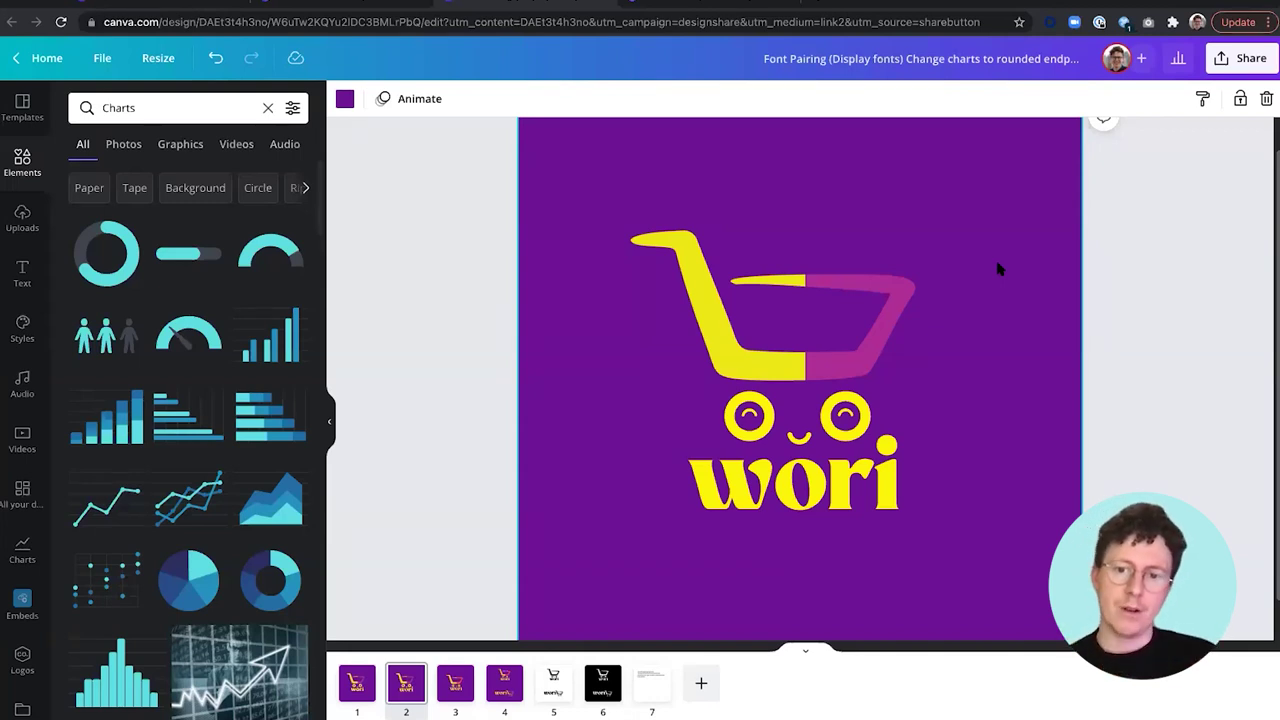
left_click_drag(650, 194, 857, 428)
left_click_drag(926, 231, 992, 446)
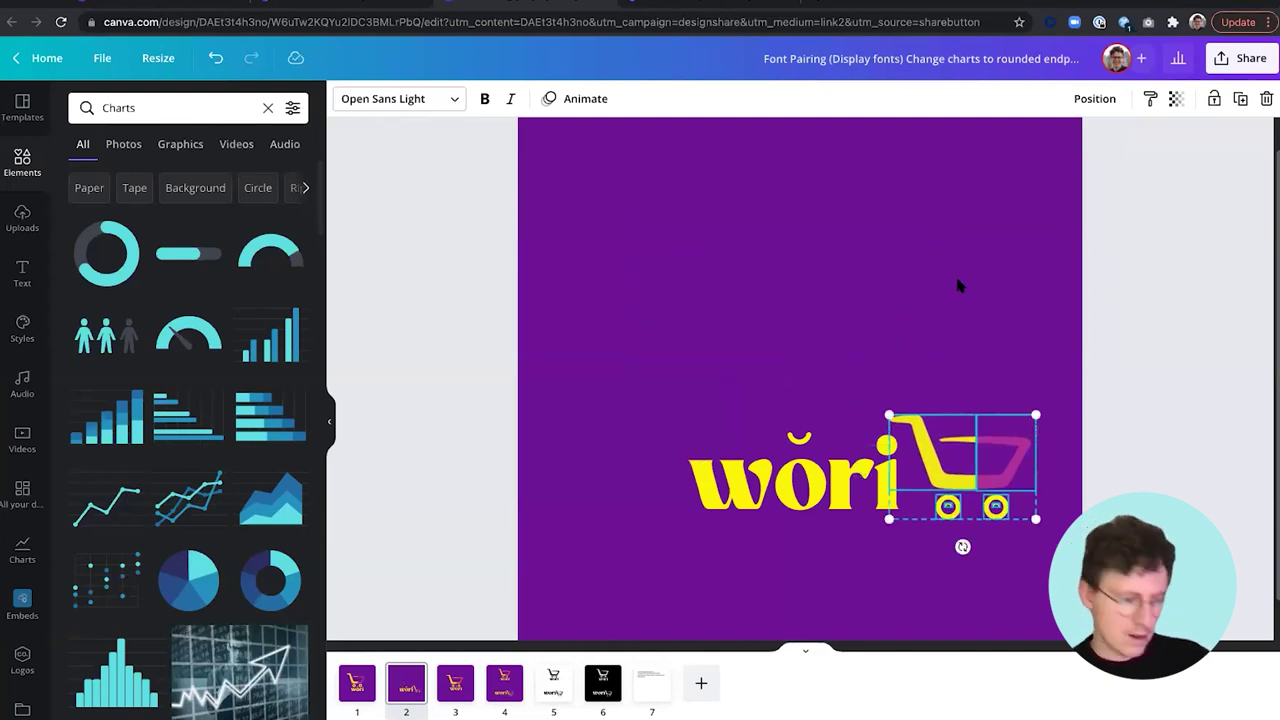
key("ctrl+z")
key("ctrl+z")
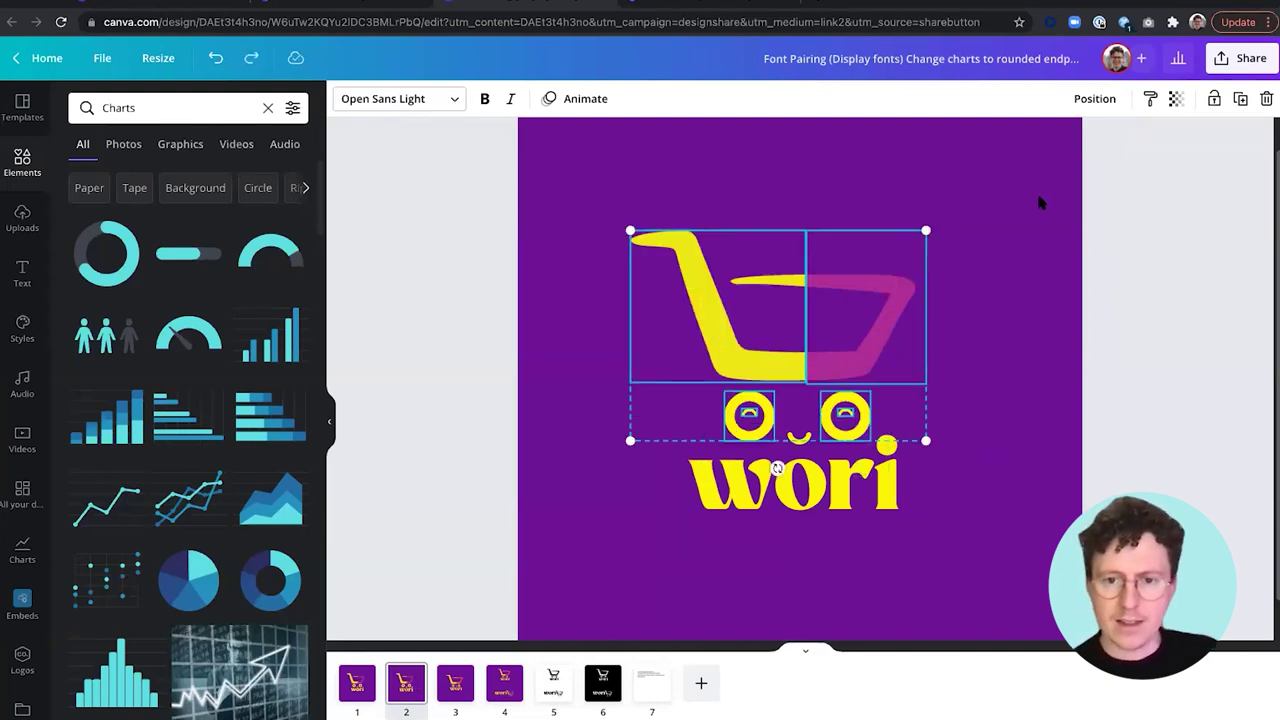
left_click(1035, 204)
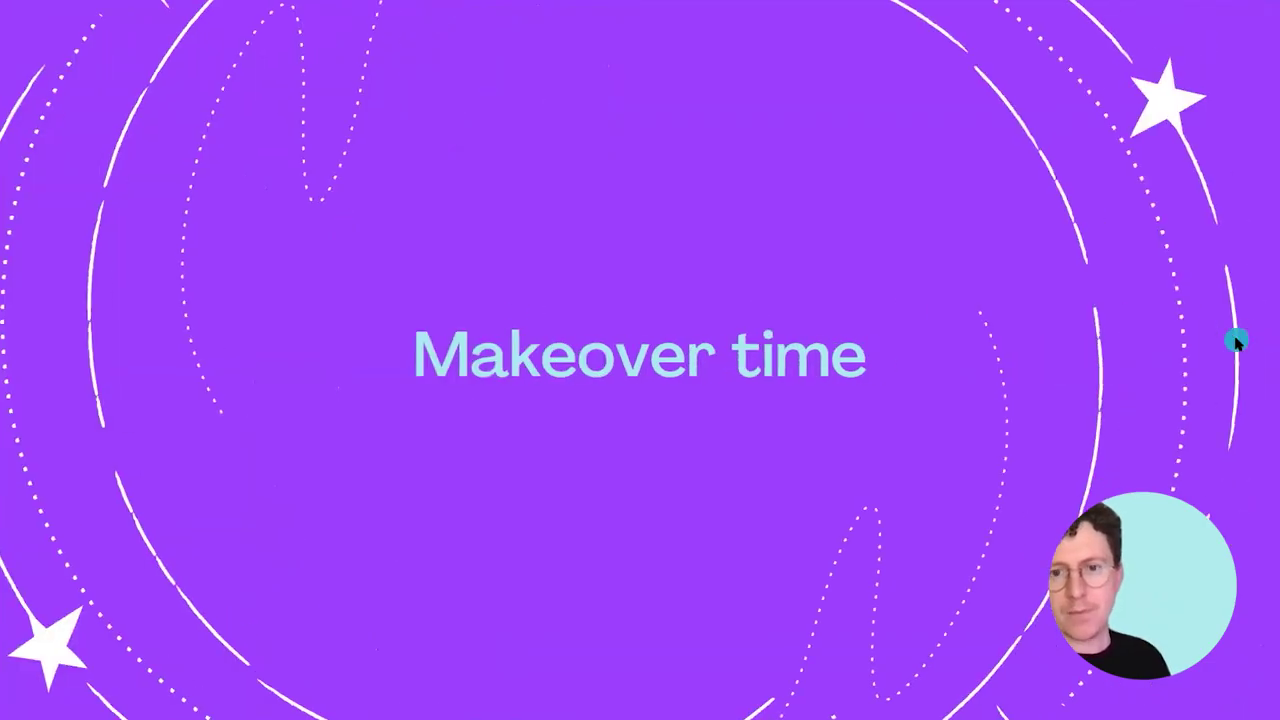
left_click(1236, 342)
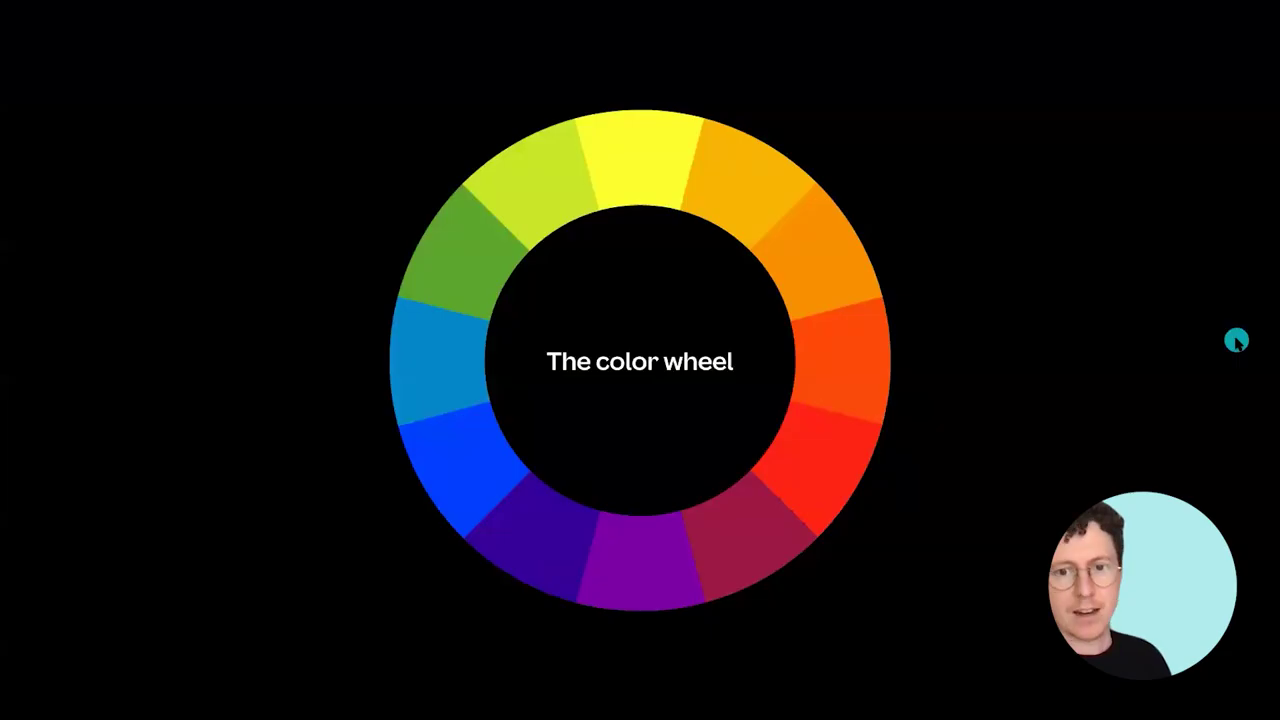
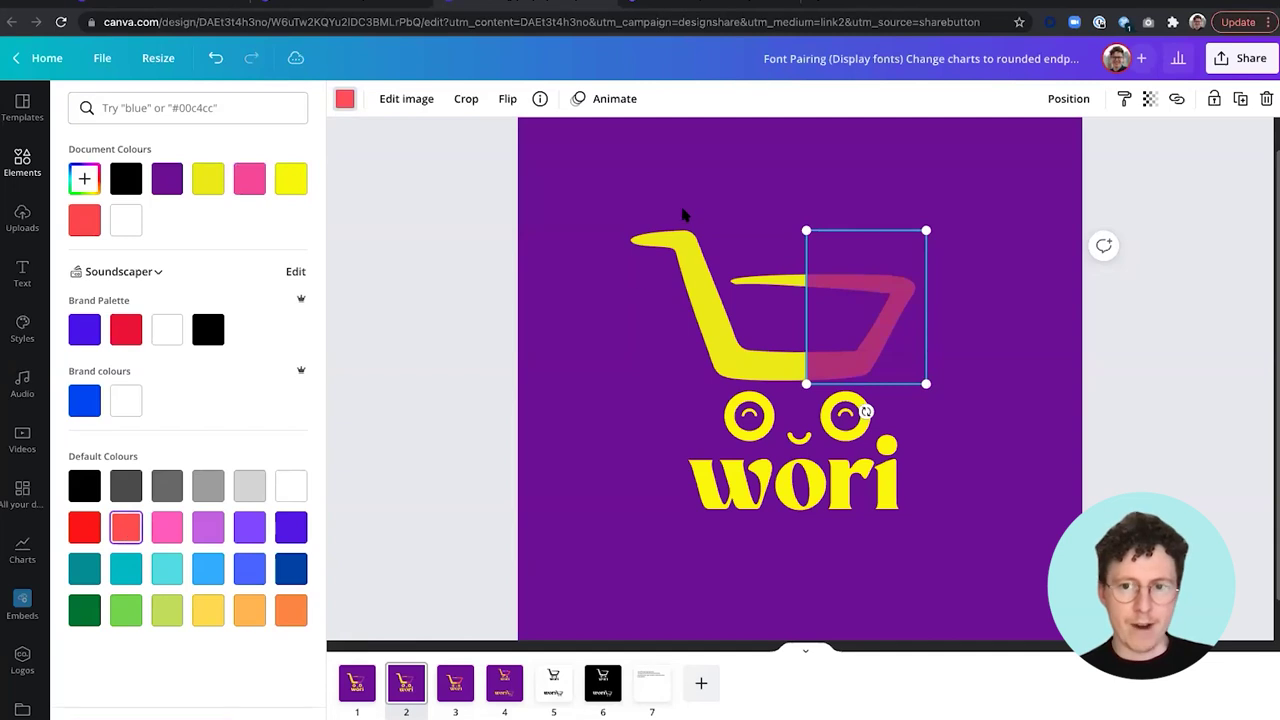
Raise the coral shape's transparency to 100 so it is fully opaque, then deselect it.
left_click(1150, 101)
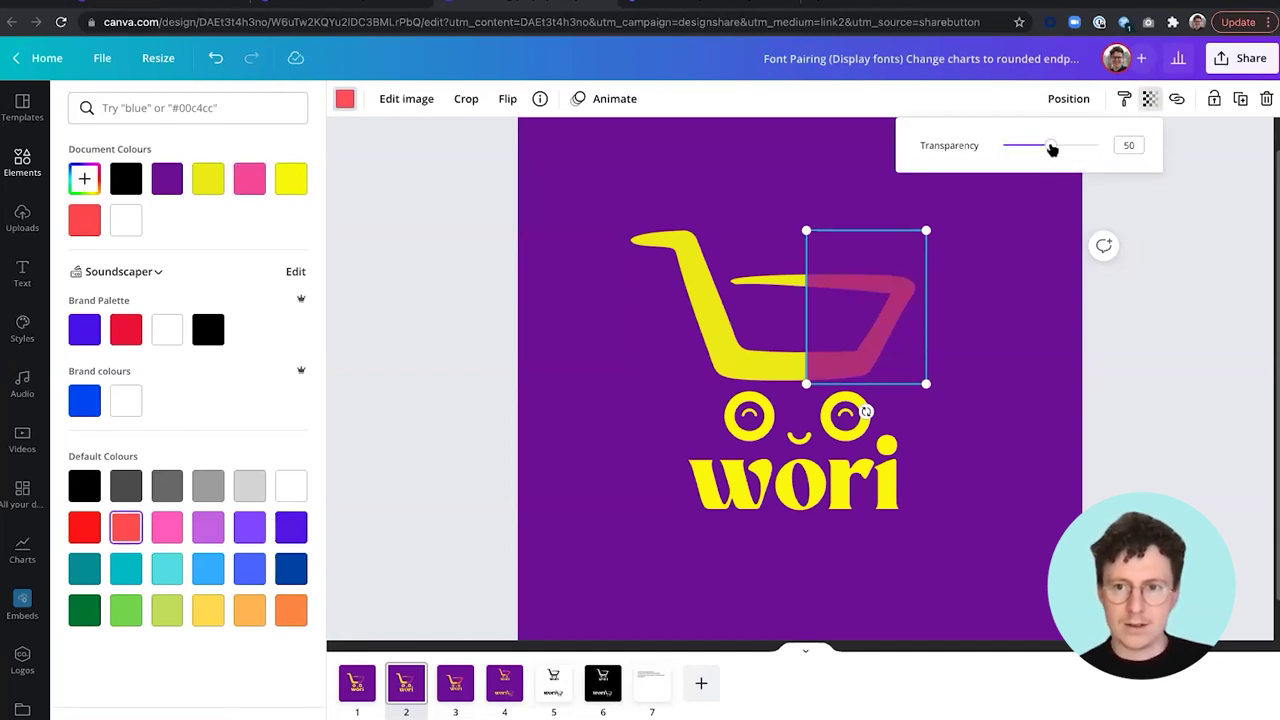
left_click_drag(1063, 146, 1110, 146)
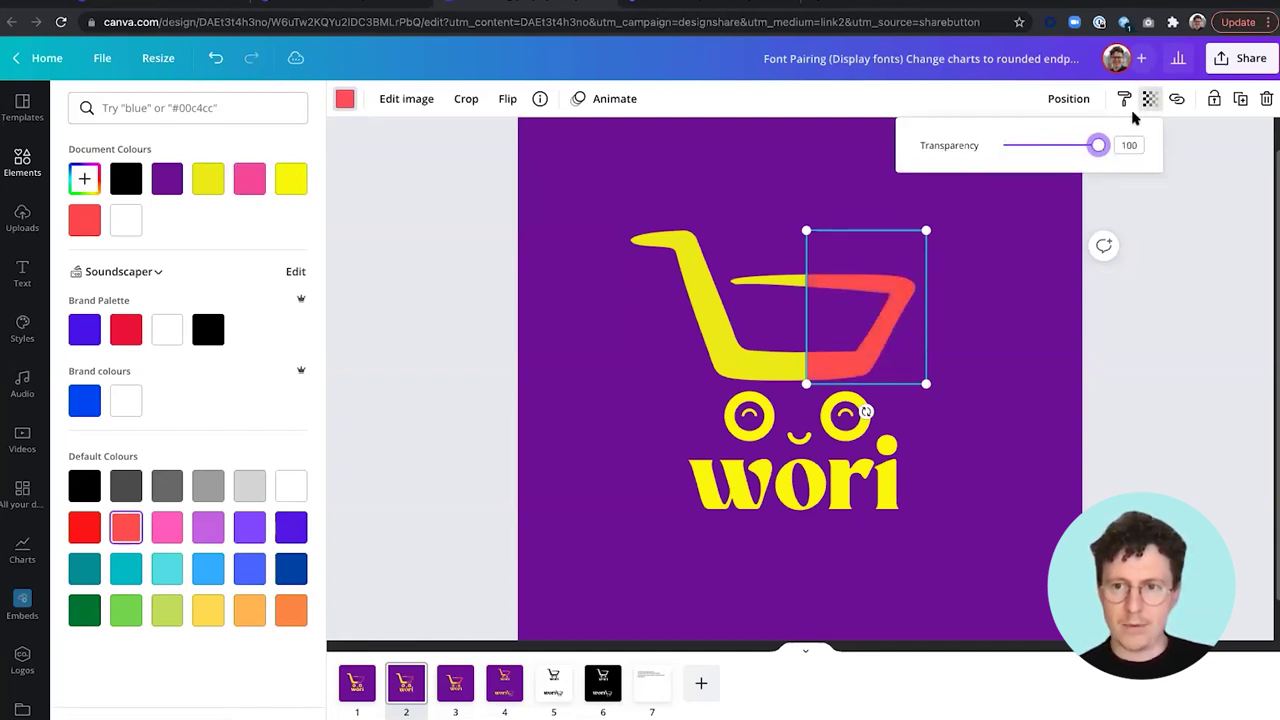
left_click(1148, 101)
left_click(948, 197)
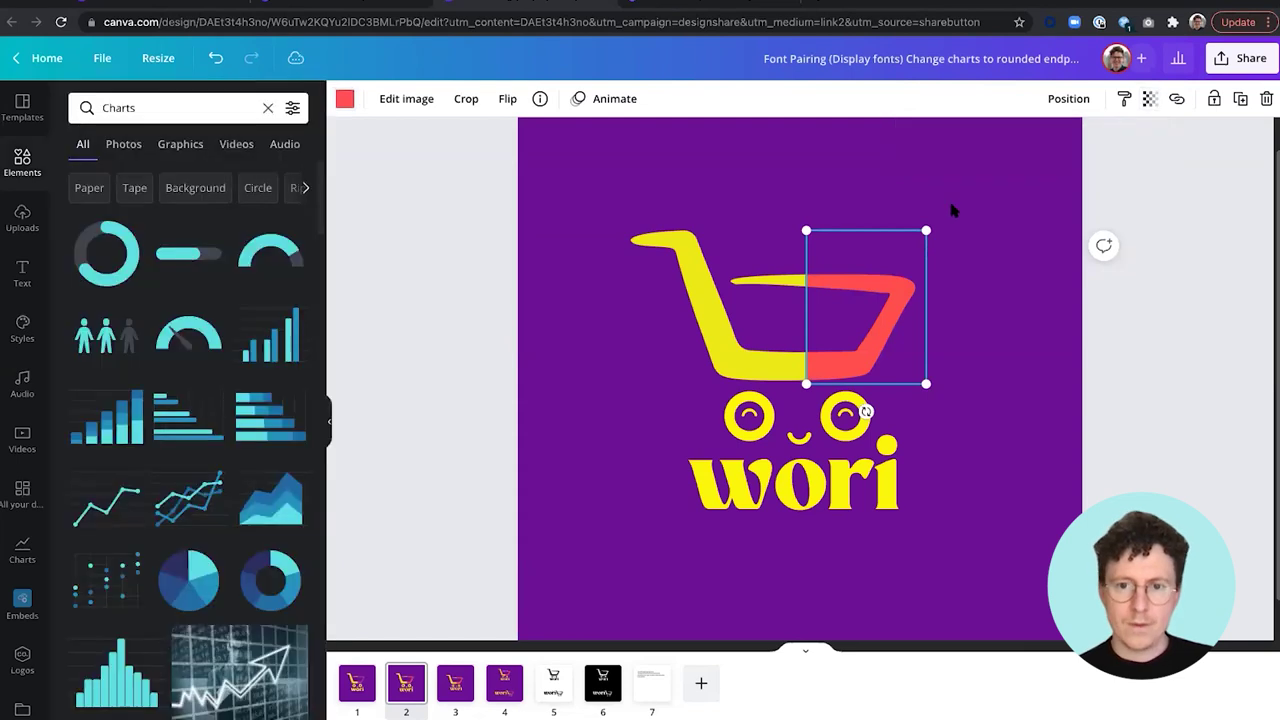
left_click(948, 197)
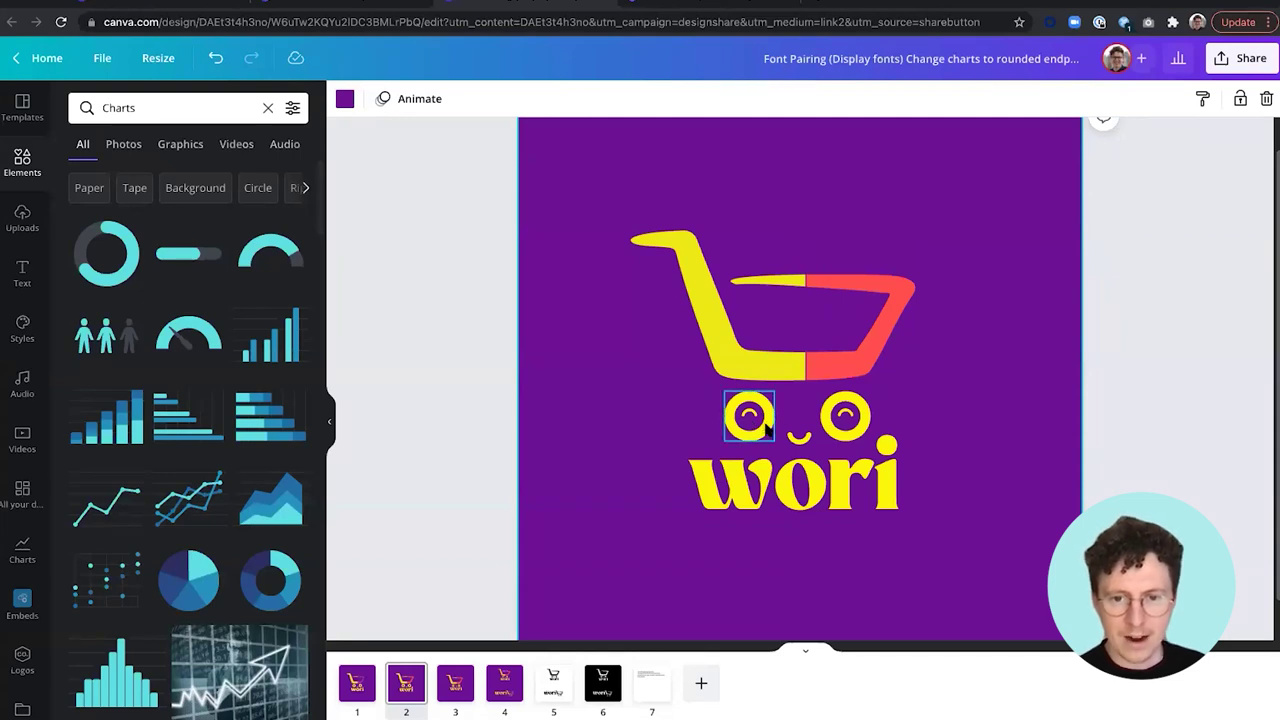
scroll(800, 360, "up", 3)
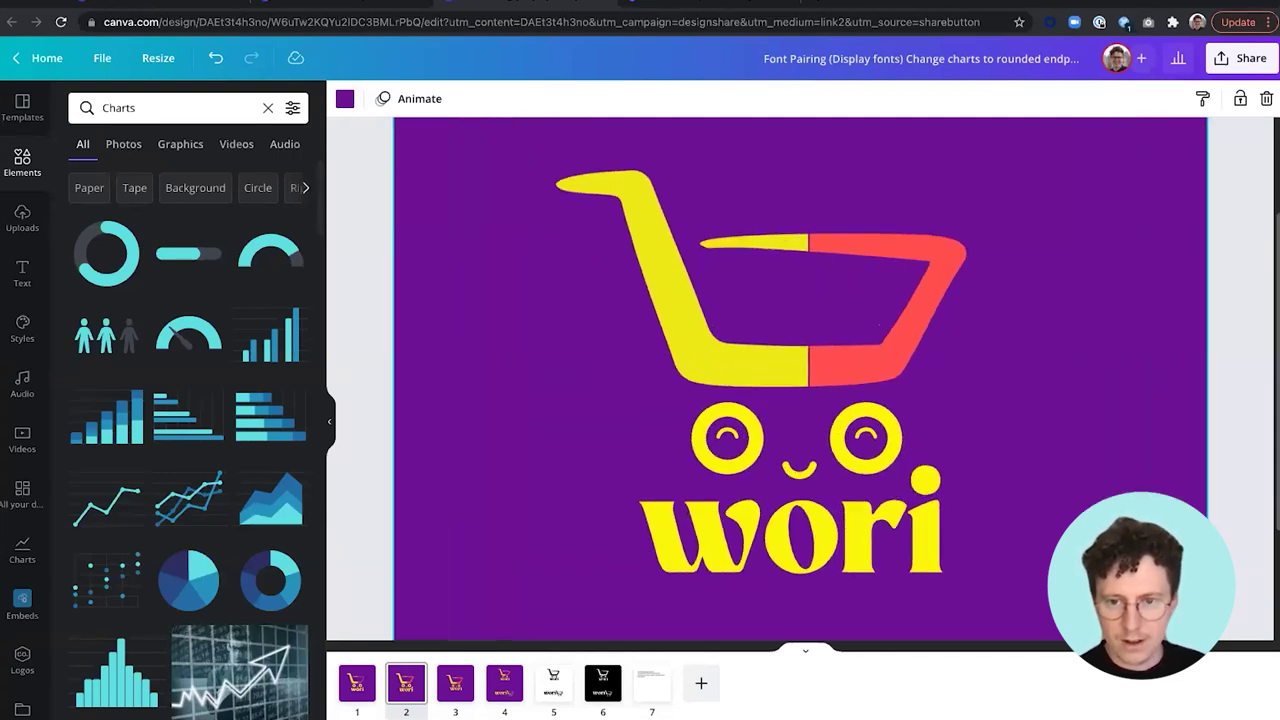
Delete the inner smile arcs from both the left and right wheel rings.
left_click(800, 490)
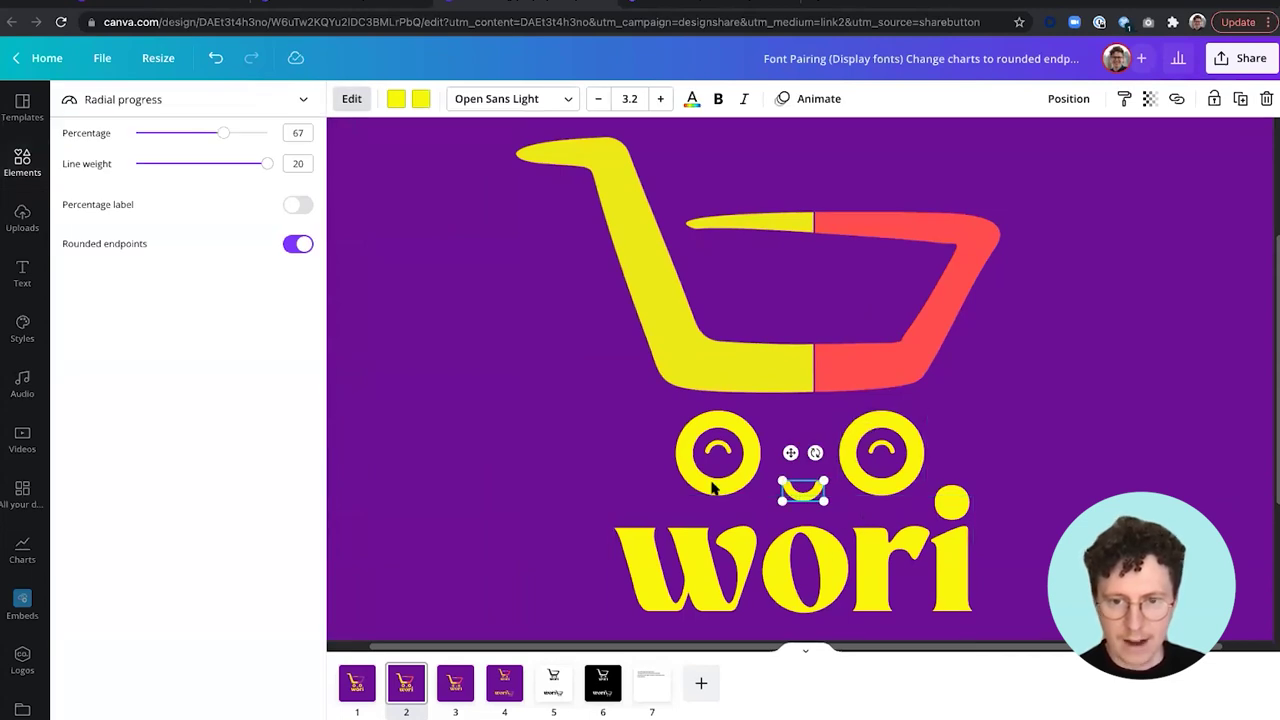
left_click(718, 449)
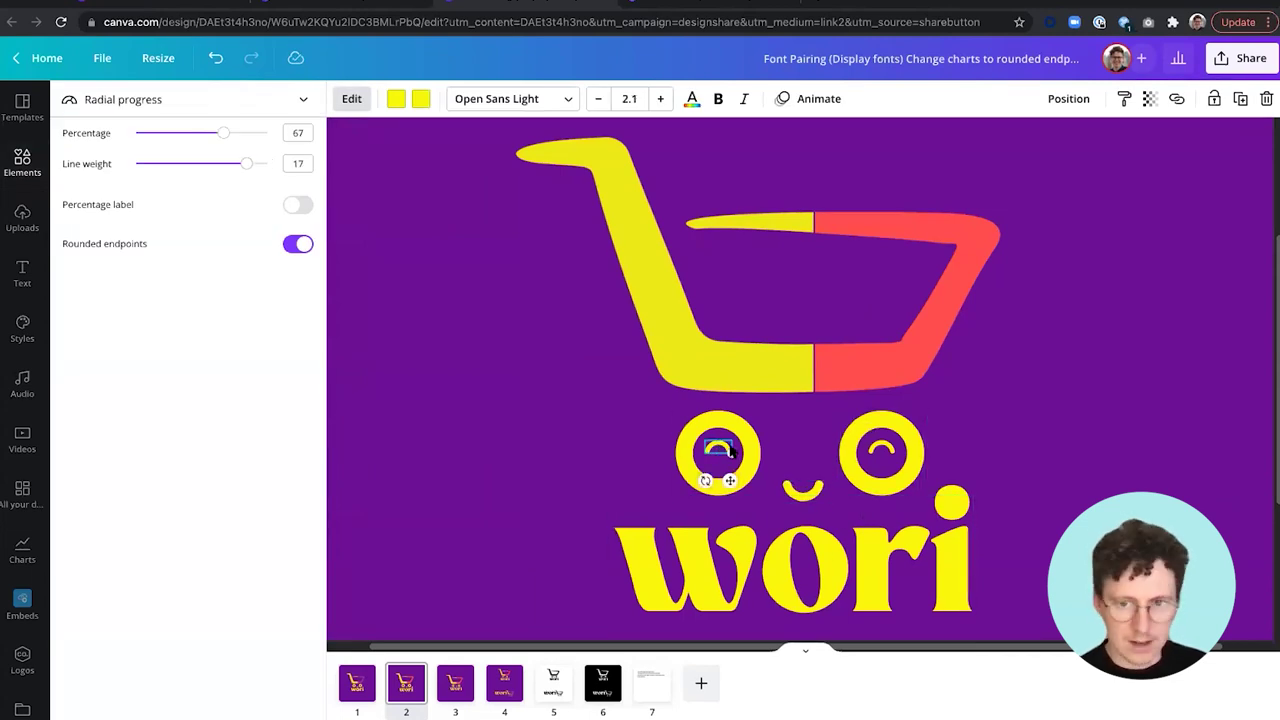
key("Delete")
left_click(880, 455)
key("Delete")
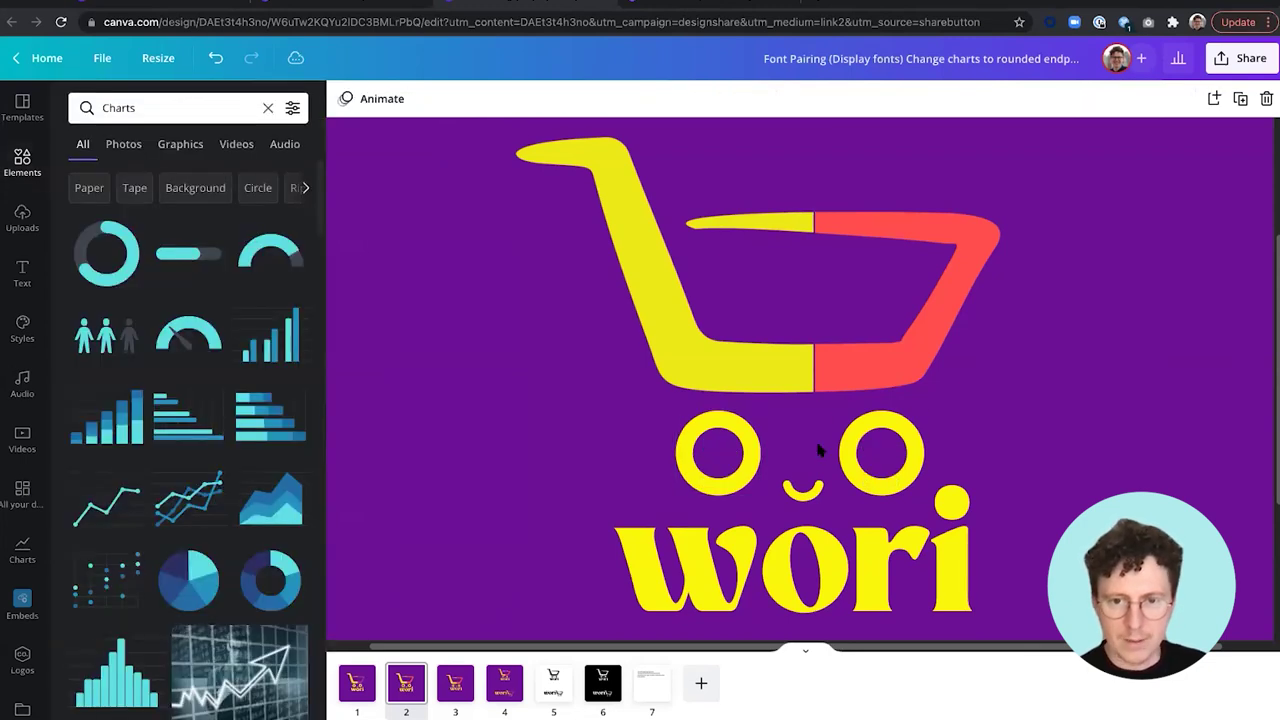
Shrink the yellow circle down to 52x52 wheel size.
left_click(692, 440)
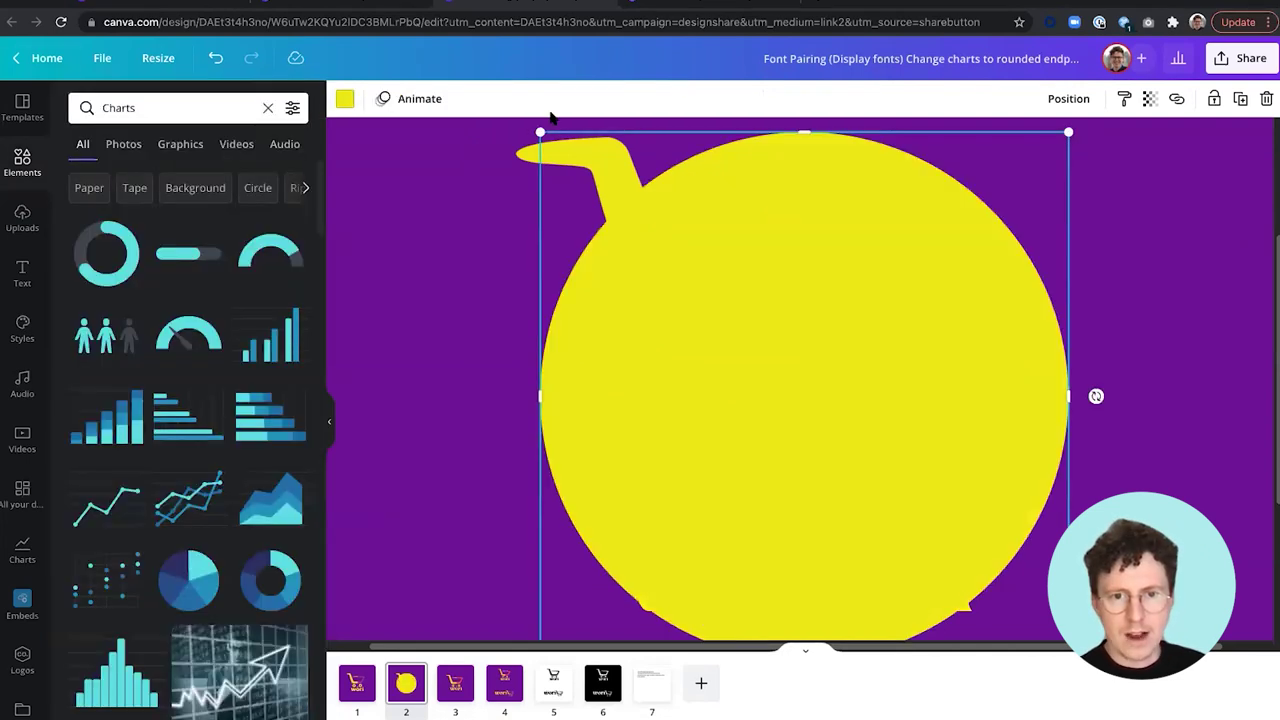
left_click_drag(633, 214, 976, 443)
left_click_drag(1027, 407, 1022, 411)
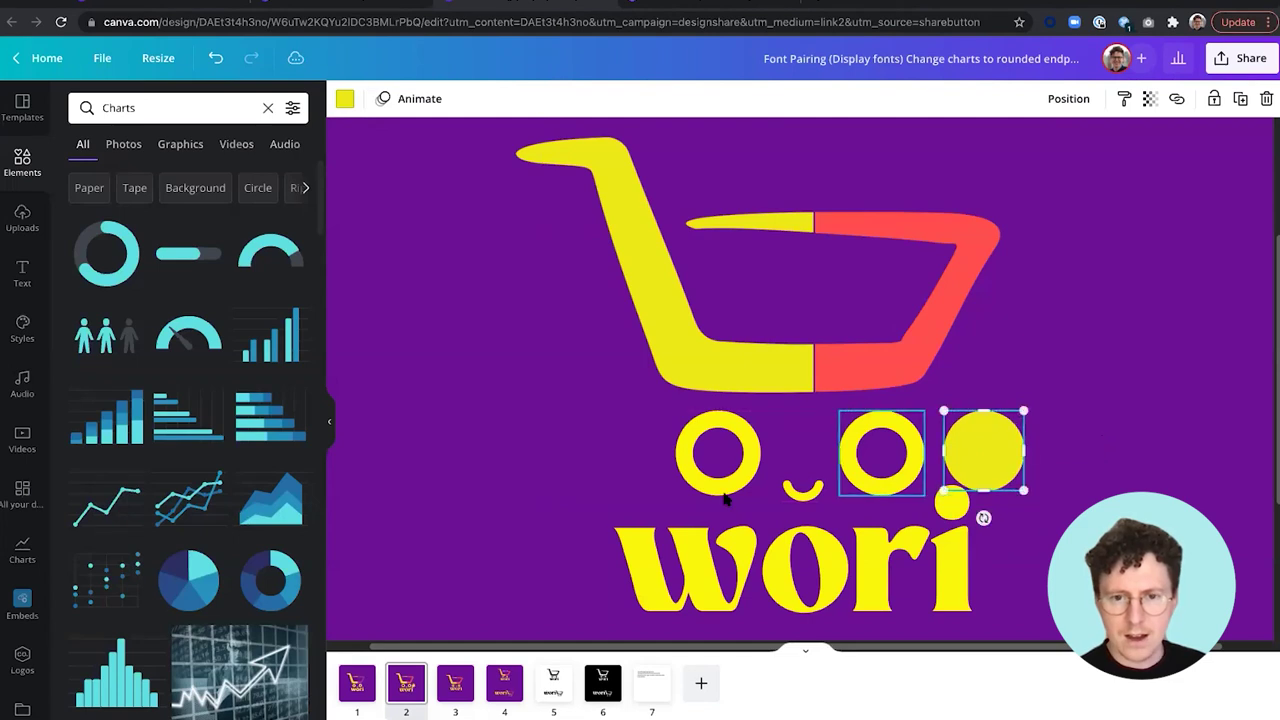
Replace both ring wheels with the solid yellow circle and an Alt-dragged copy.
left_click(758, 450)
key("Delete")
left_click_drag(987, 451, 719, 456)
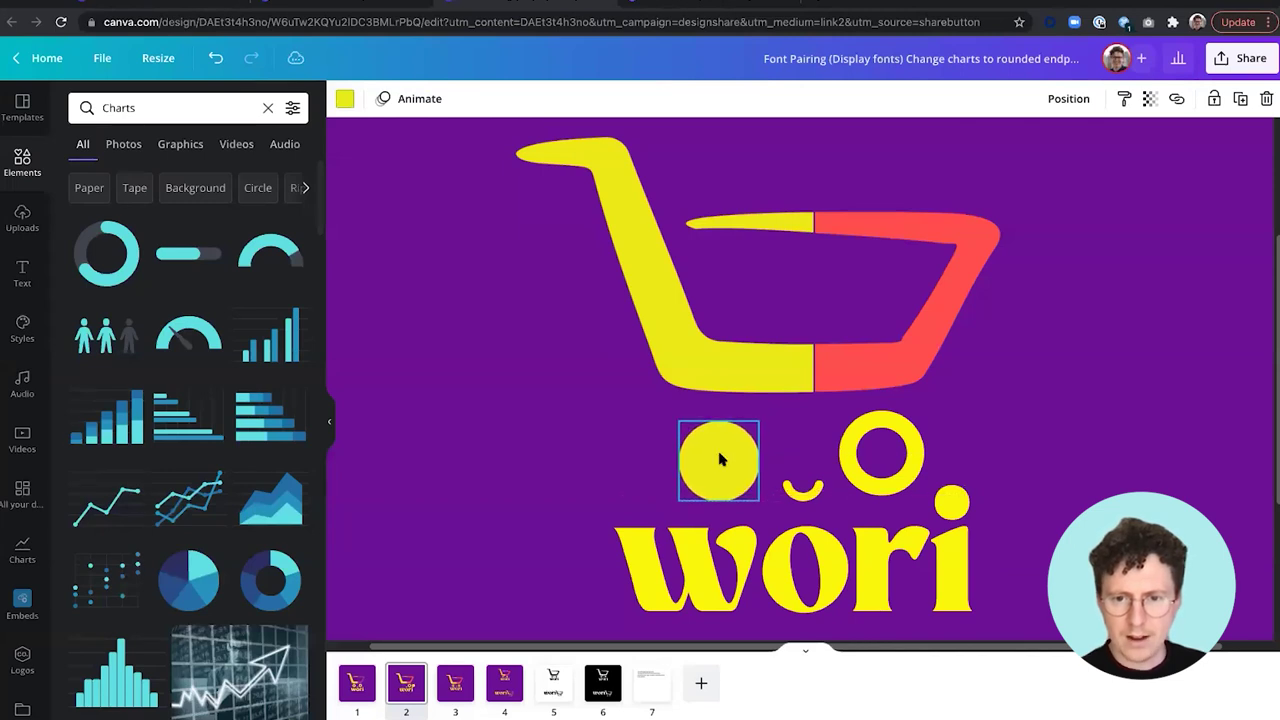
left_click(878, 452)
key("Delete")
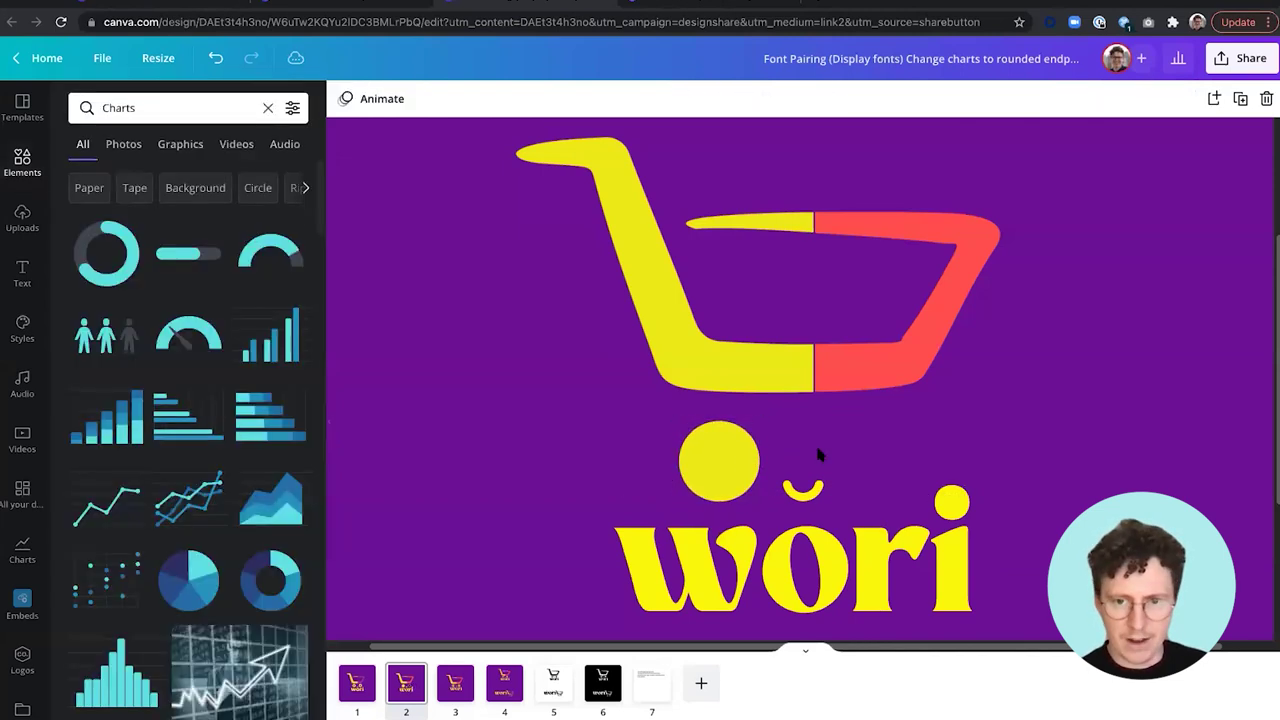
left_click_drag(725, 465, 889, 463)
left_click(775, 497)
left_click(800, 488)
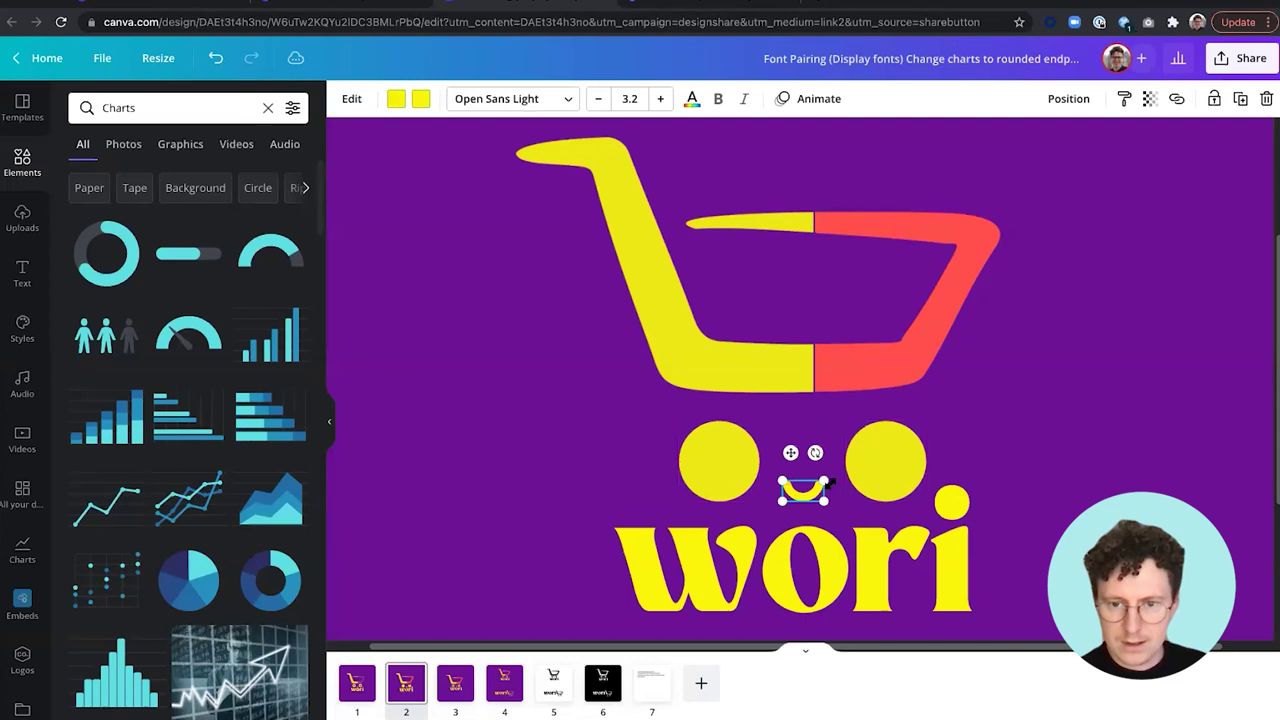
Enlarge the smile chart, make both its colours purple, and rotate it 180° into an arch.
left_click_drag(829, 478, 697, 476)
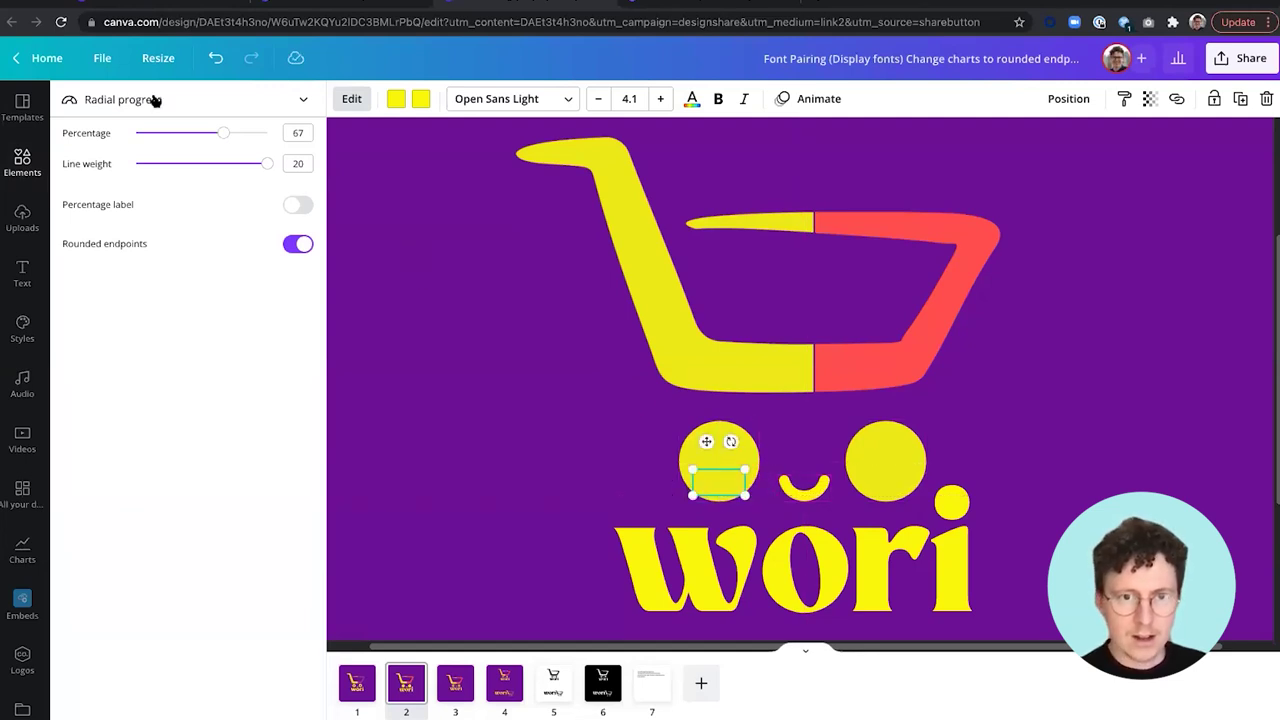
left_click(396, 98)
left_click(167, 178)
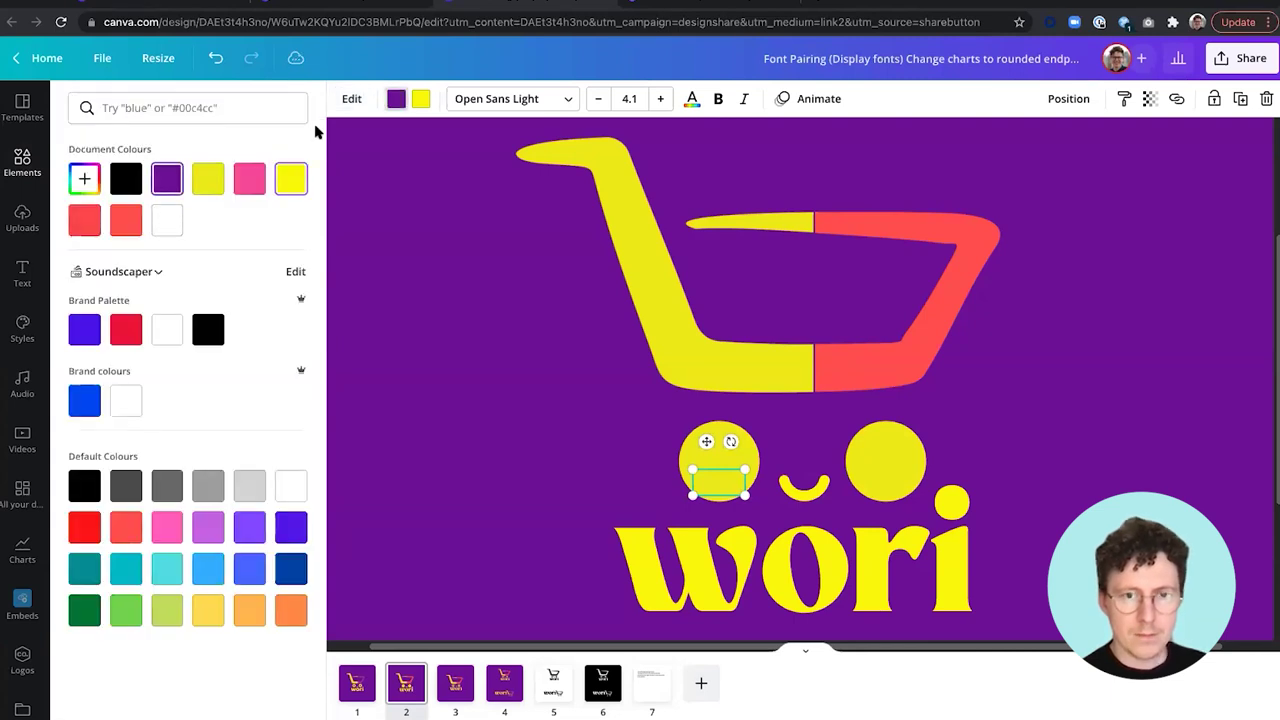
left_click(421, 98)
left_click(167, 178)
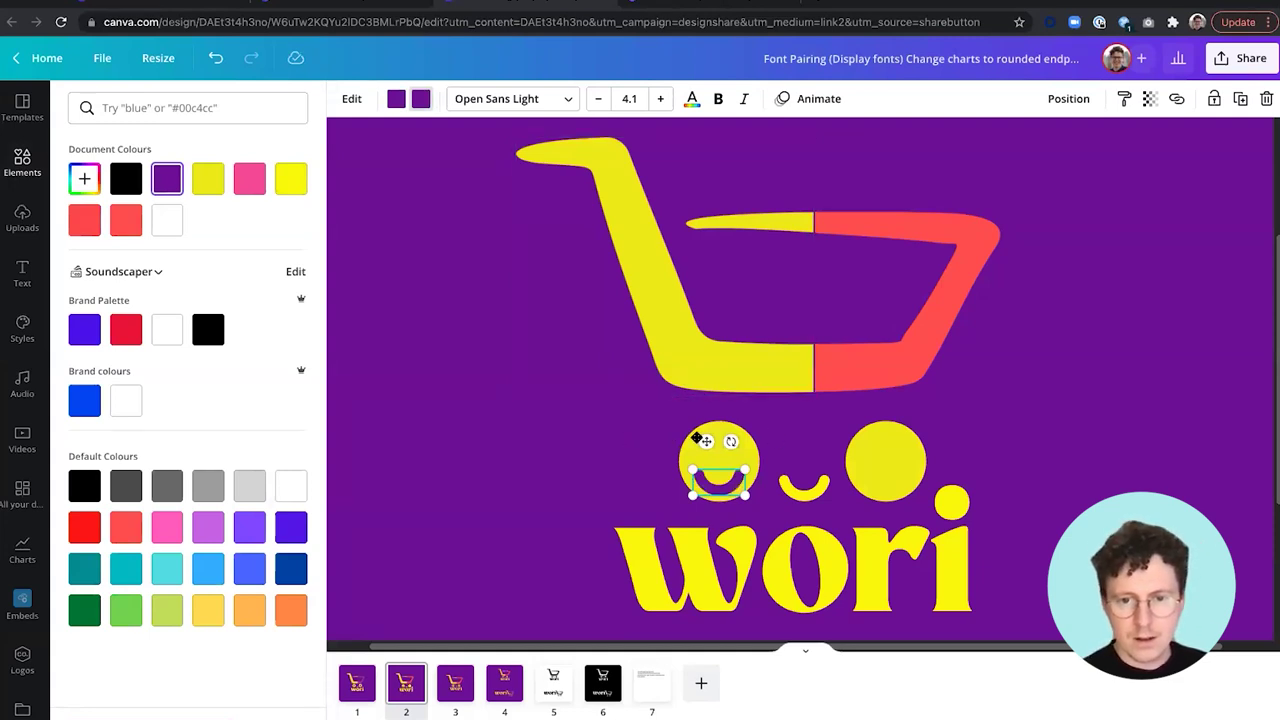
left_click_drag(731, 441, 740, 535)
Place the purple arch in the left yellow circle and a copy in the right one.
left_click_drag(736, 461, 736, 427)
left_click(737, 452)
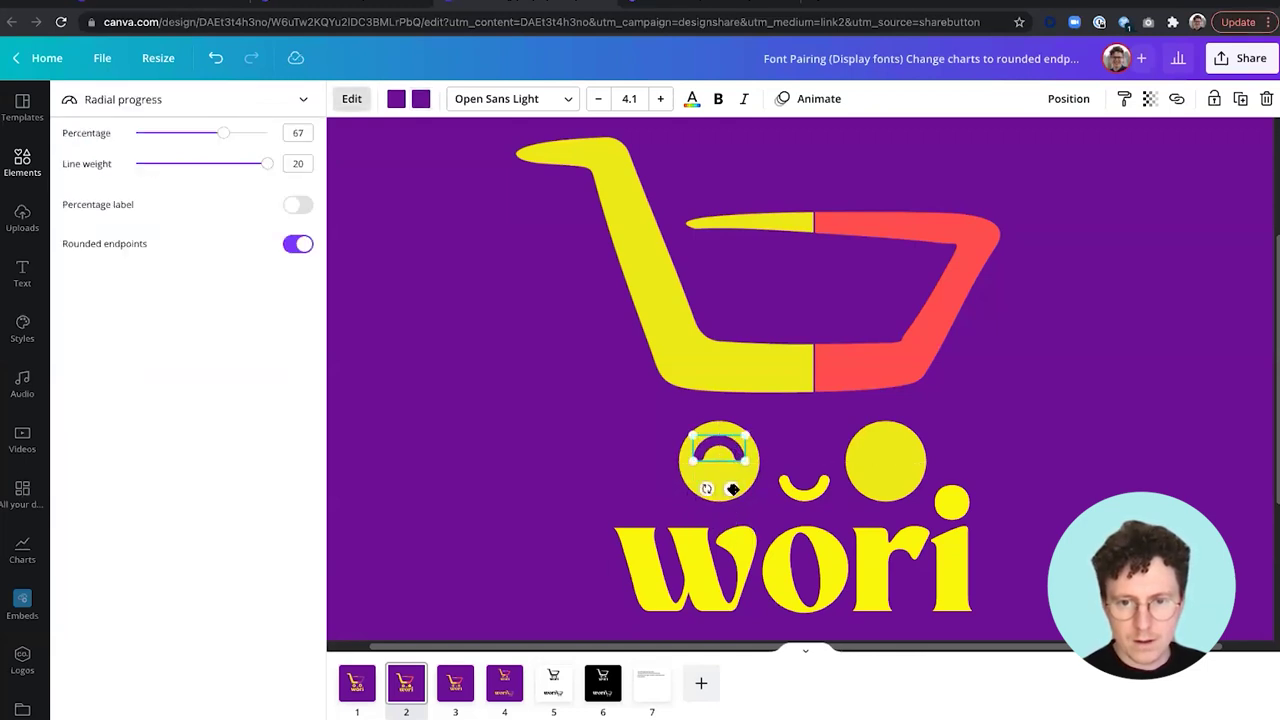
left_click_drag(868, 482, 905, 482)
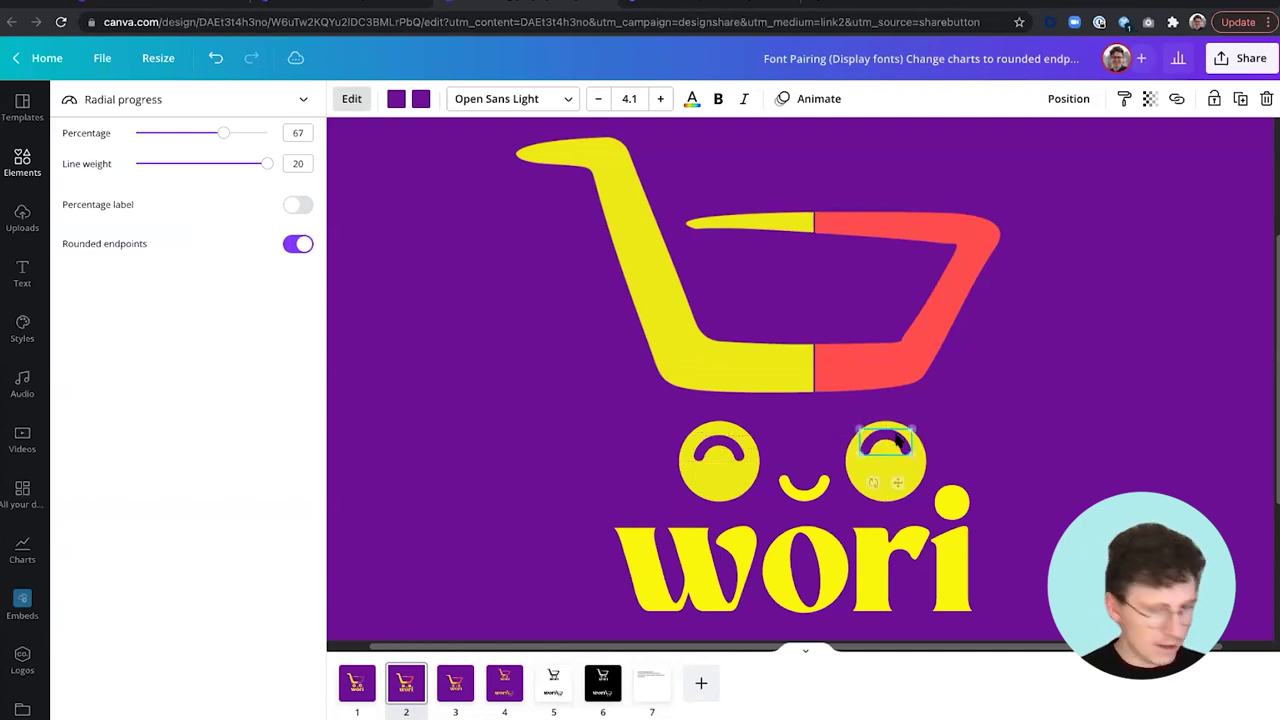
key("ctrl+z")
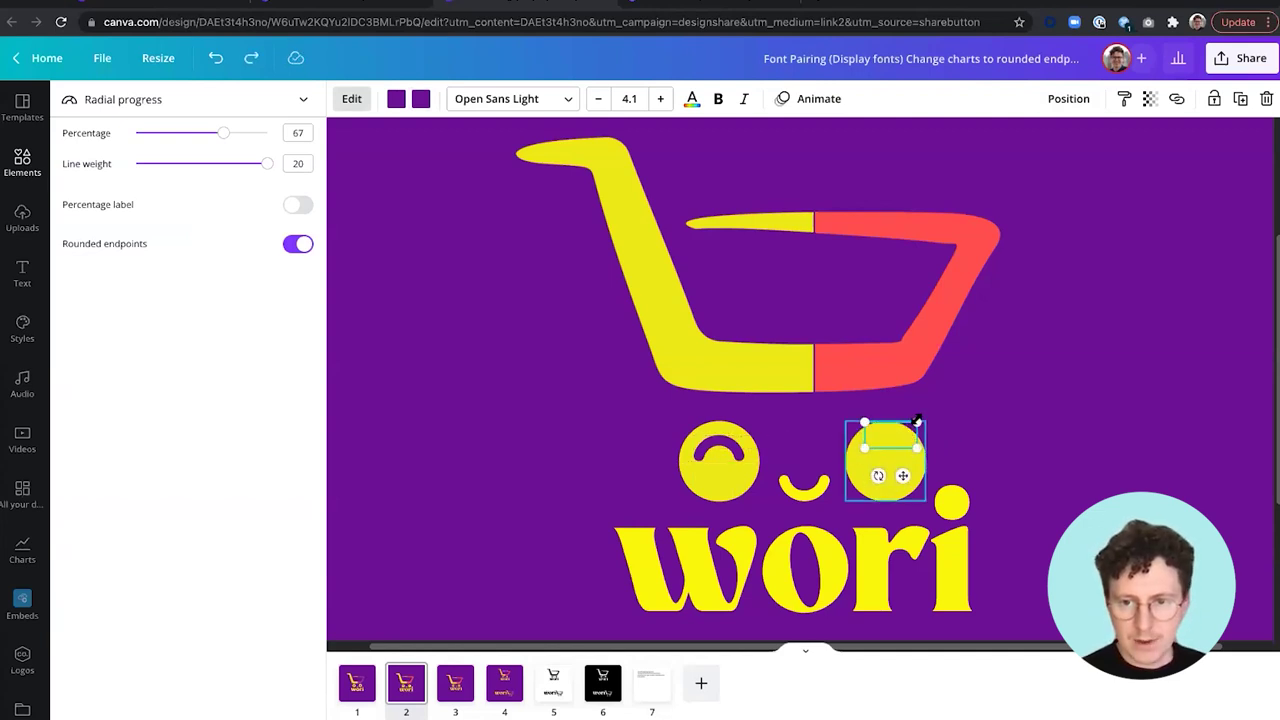
left_click_drag(917, 422, 919, 421)
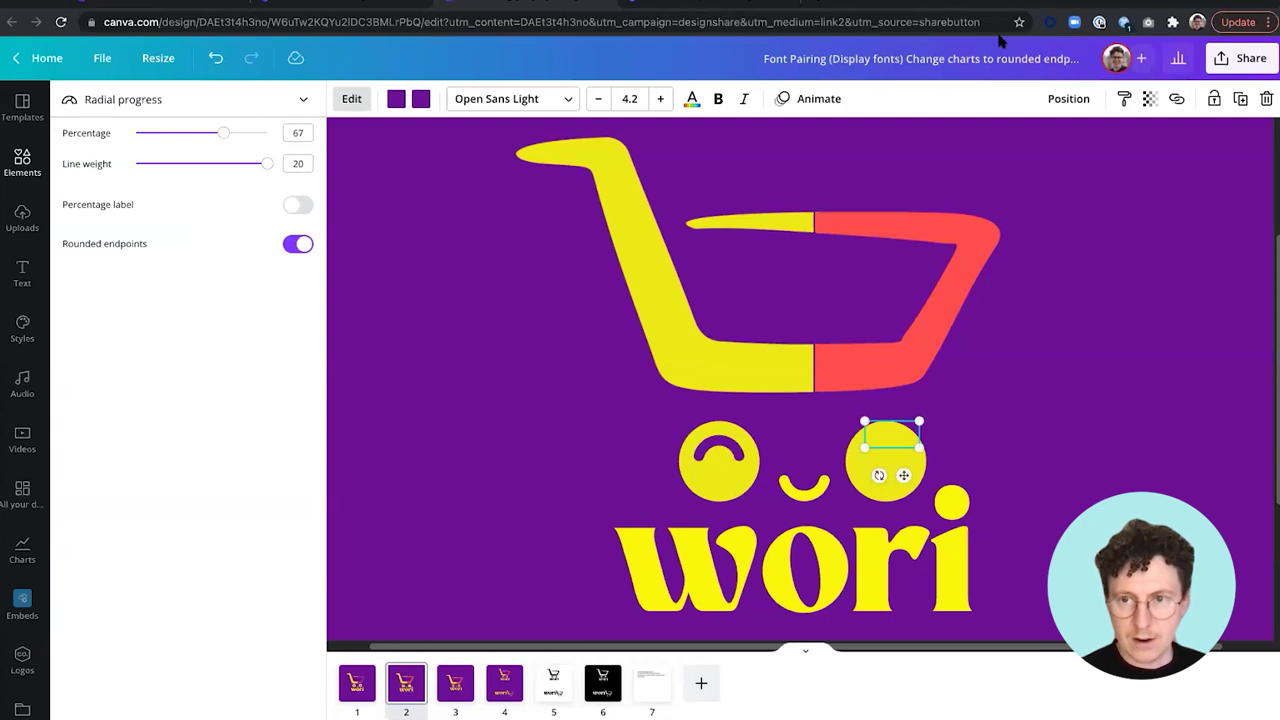
Bring the right arch forwards, then resize and lower it to match the left eye.
left_click(1066, 97)
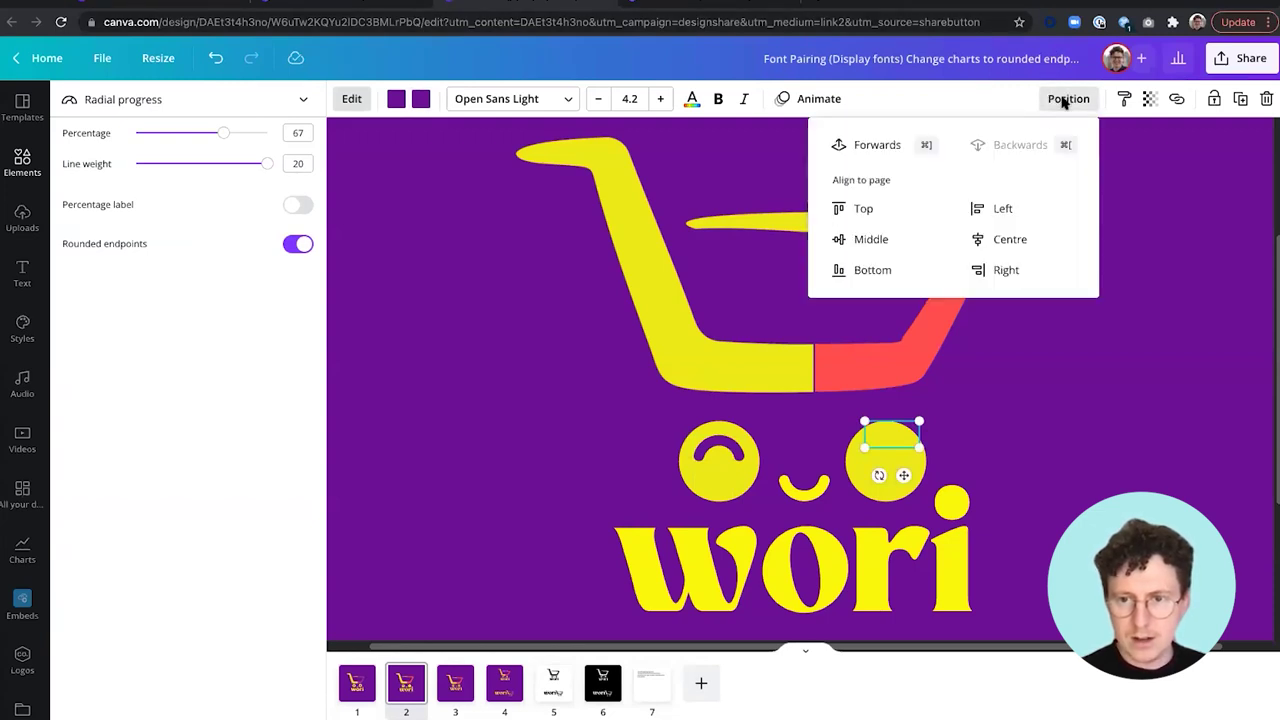
left_click(877, 145)
left_click(928, 416)
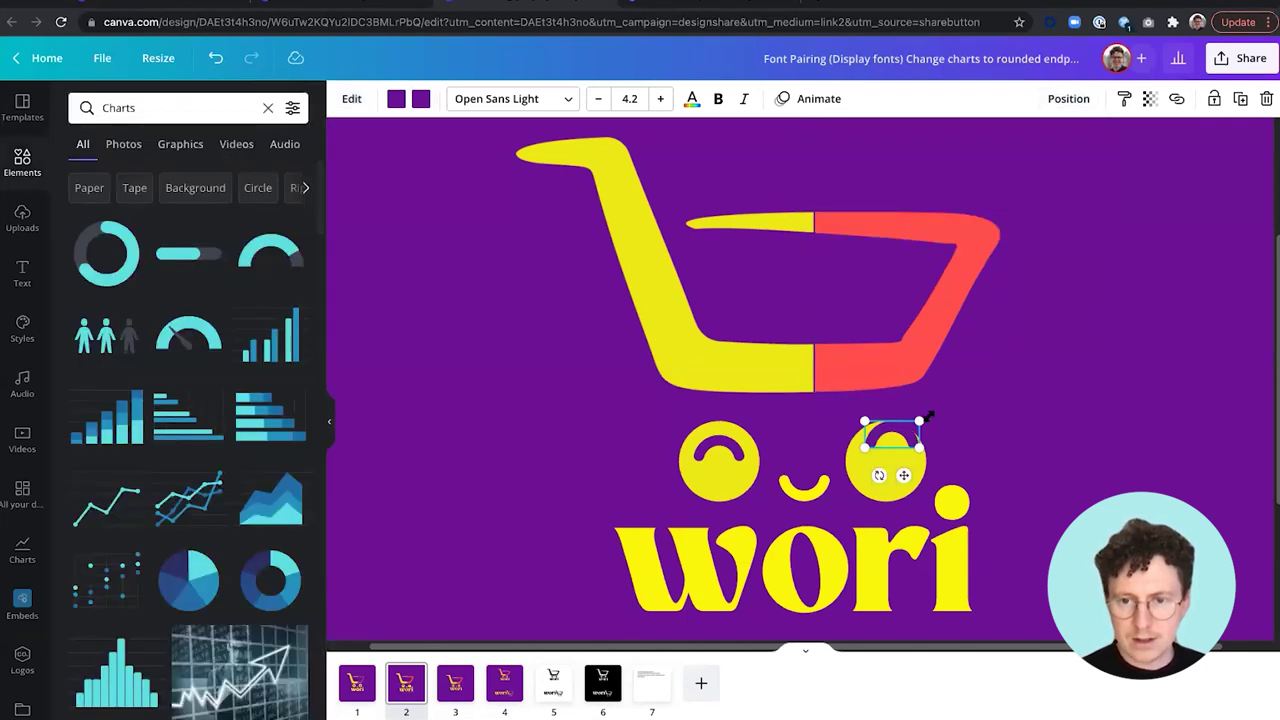
left_click_drag(918, 422, 917, 421)
left_click_drag(900, 479, 898, 484)
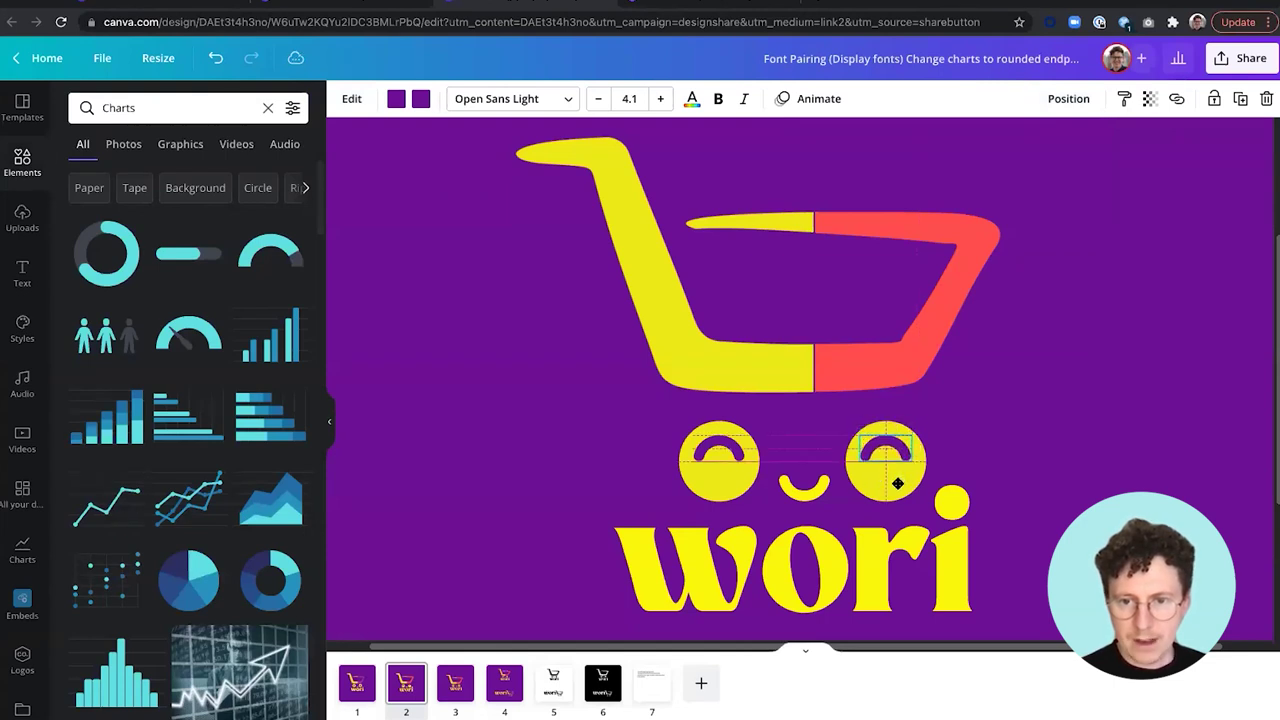
left_click(1076, 380)
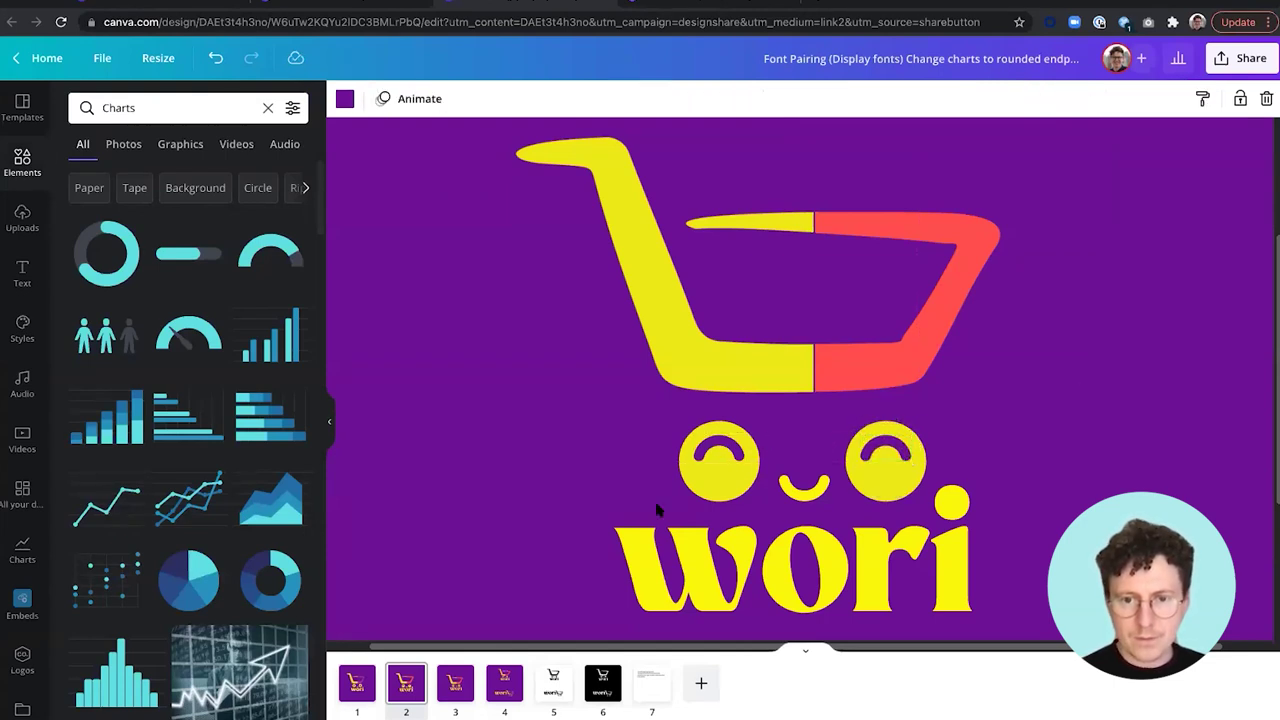
left_click_drag(645, 412, 918, 470)
left_click(942, 418)
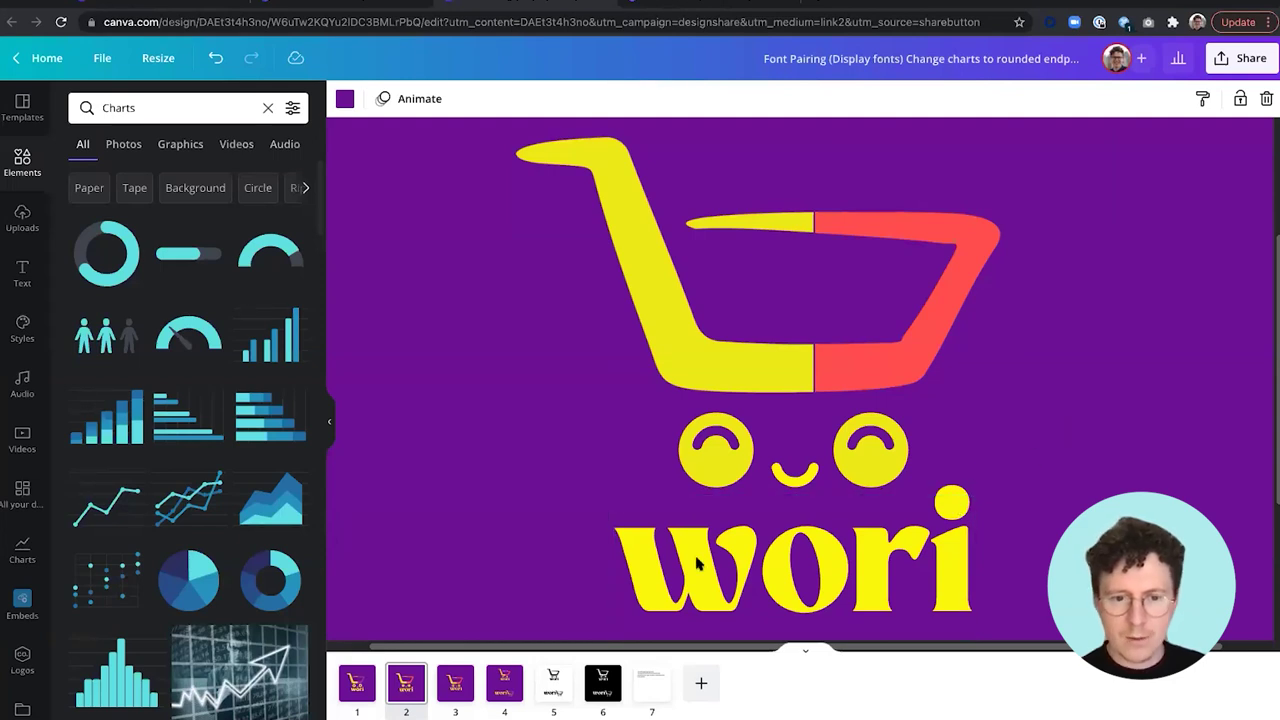
left_click(360, 680)
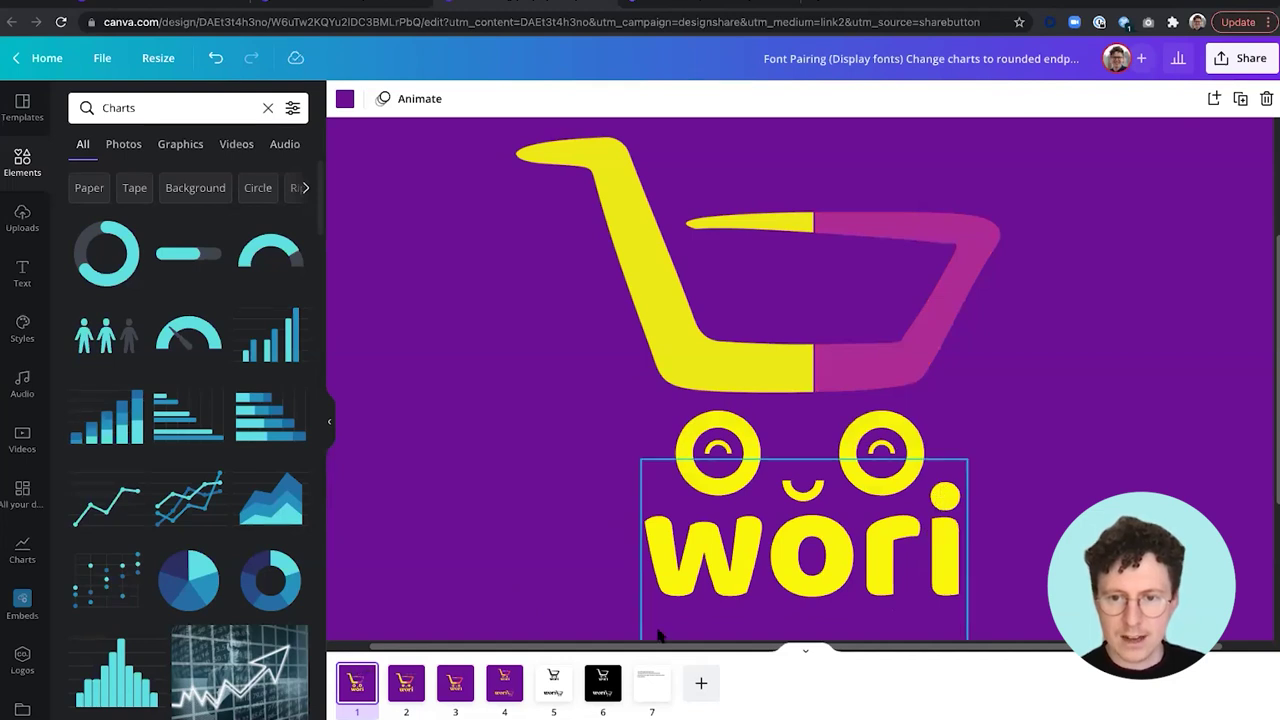
key("Right")
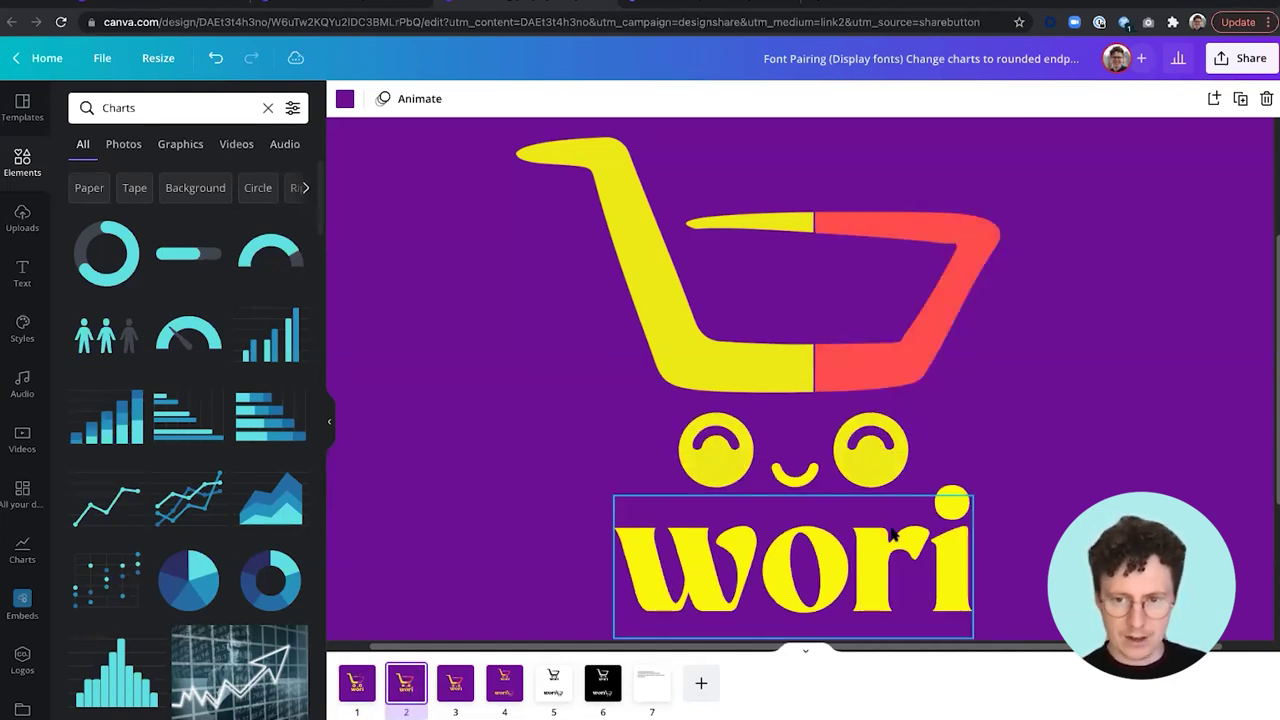
left_click(1004, 421)
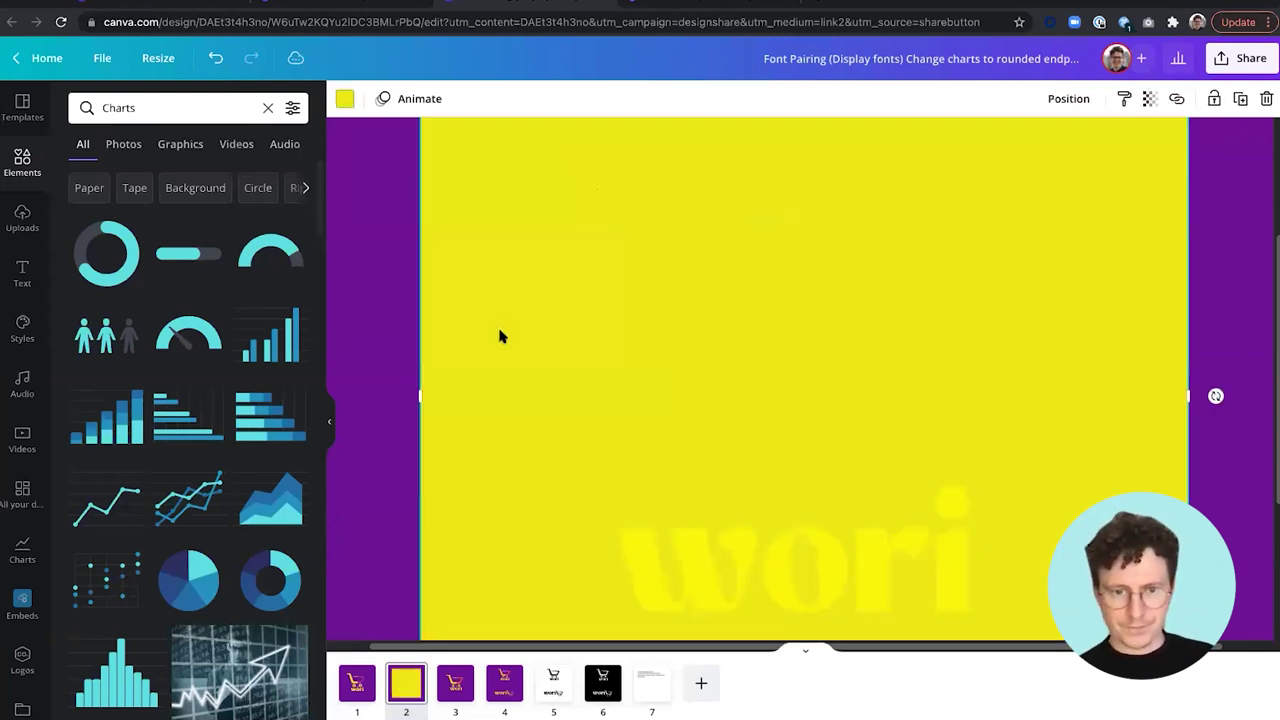
key("ctrl+v")
Shrink the yellow rectangle to a small square over the i's dot and fill it with the background purple.
left_click_drag(411, 403, 1098, 406)
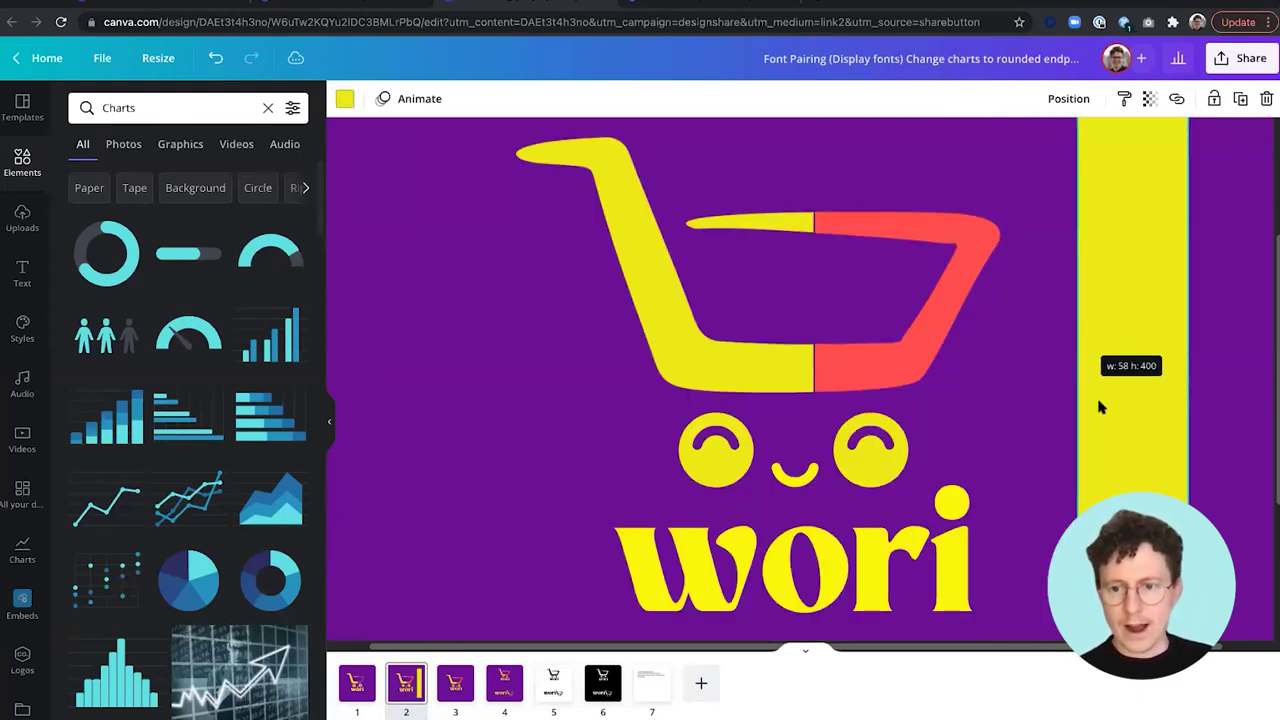
scroll(1252, 457, "down", 3)
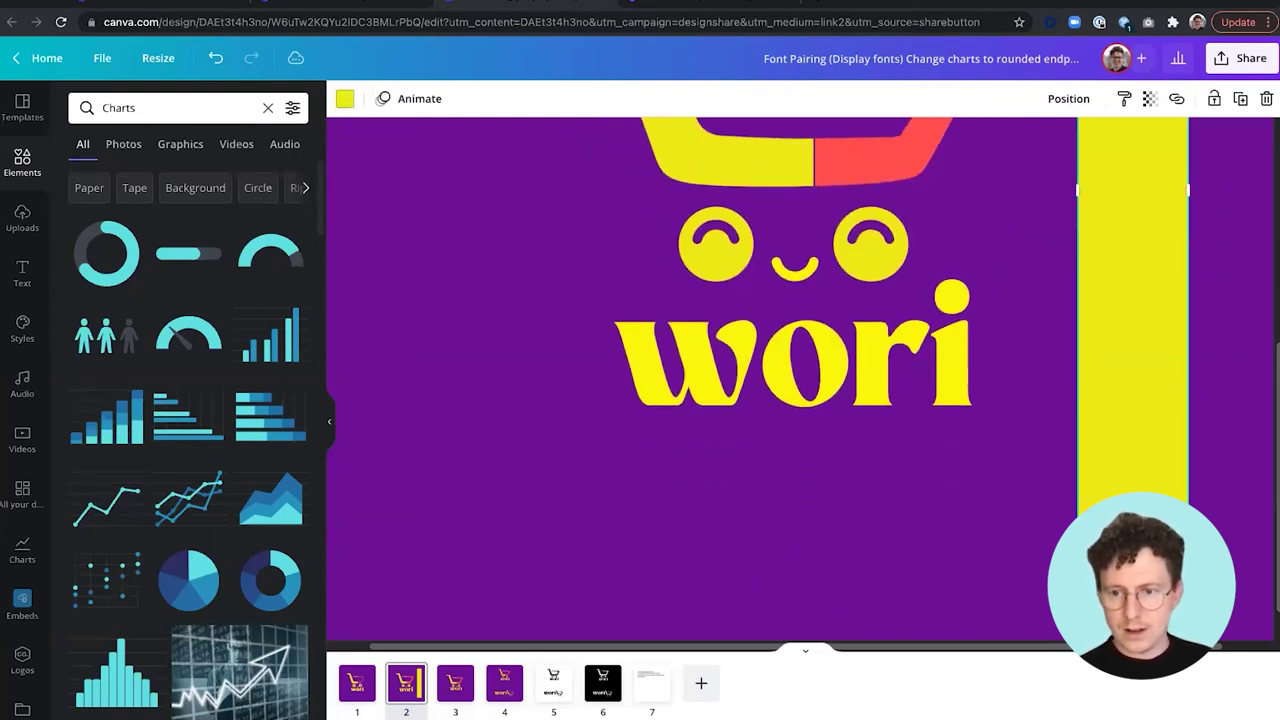
left_click_drag(1023, 216, 1070, 513)
left_click_drag(1101, 167, 955, 306)
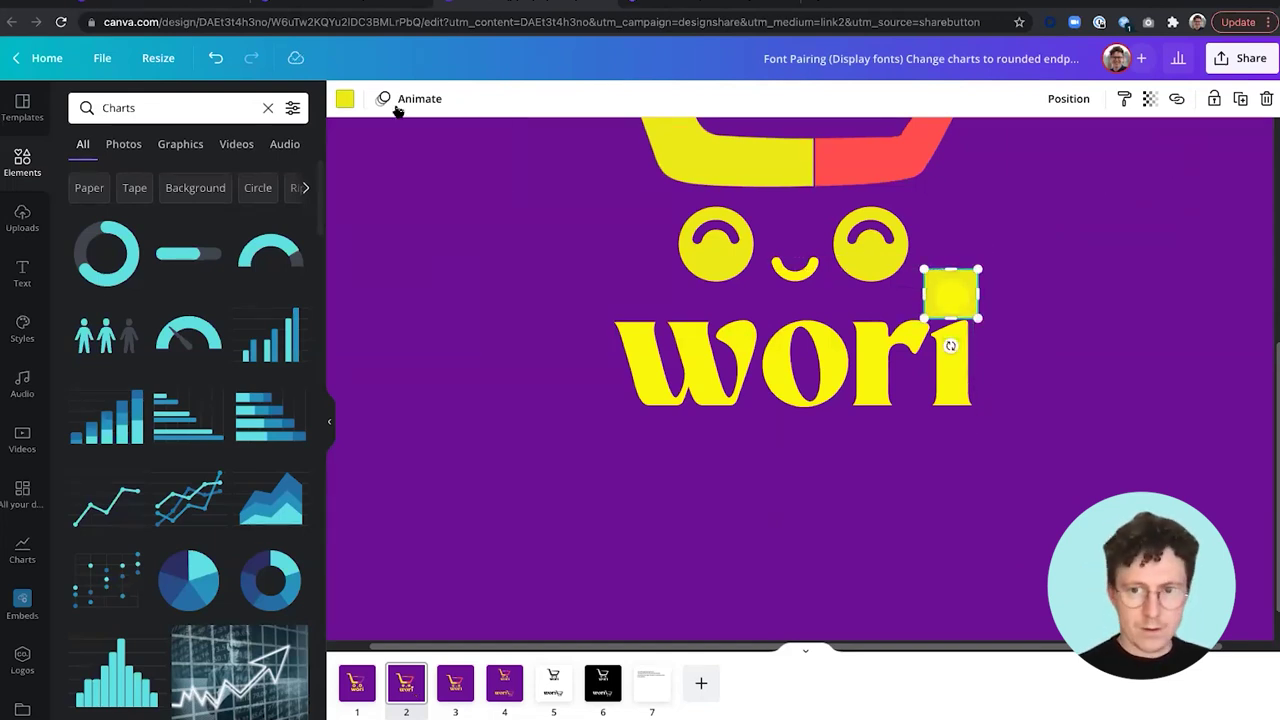
left_click(345, 99)
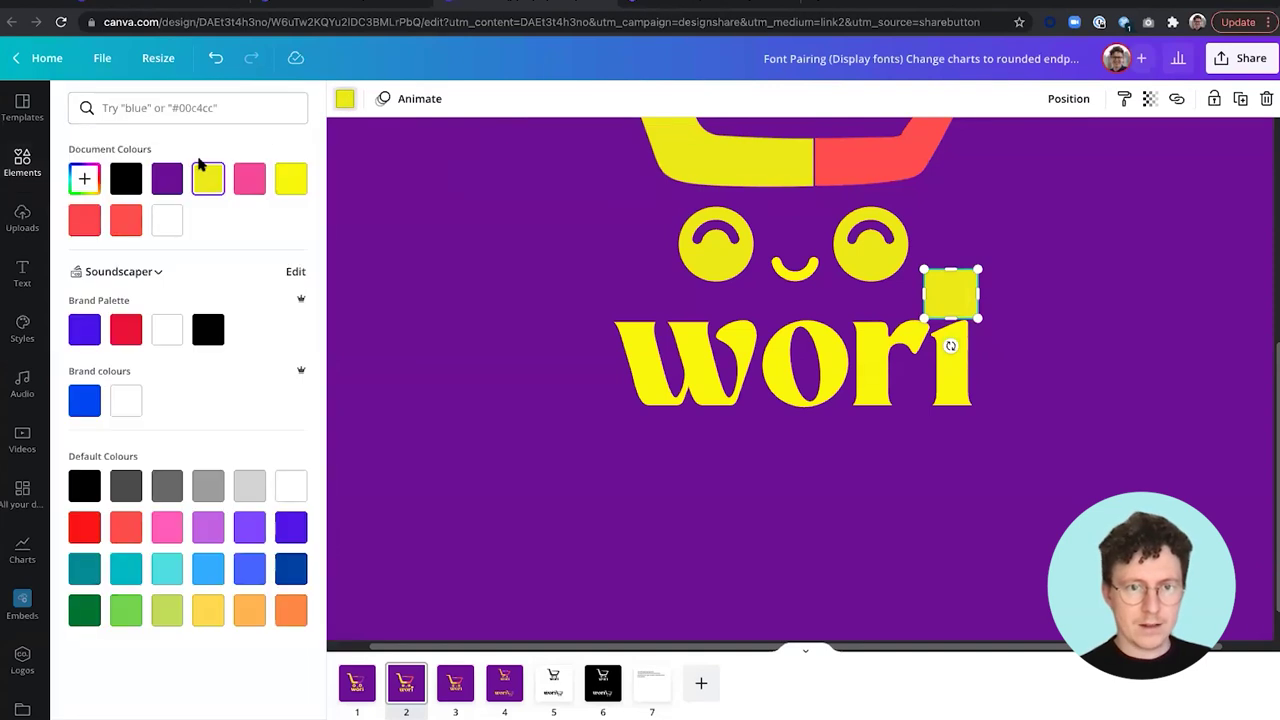
left_click(167, 180)
key("Escape")
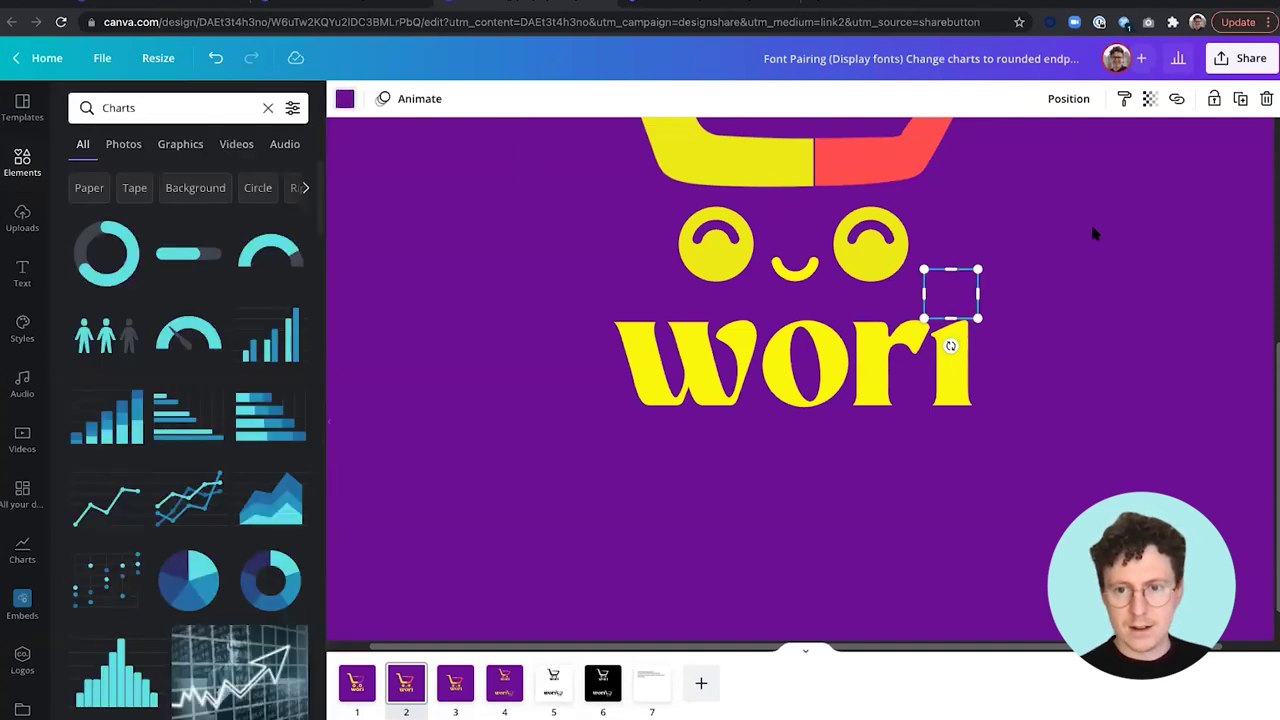
left_click(1062, 268)
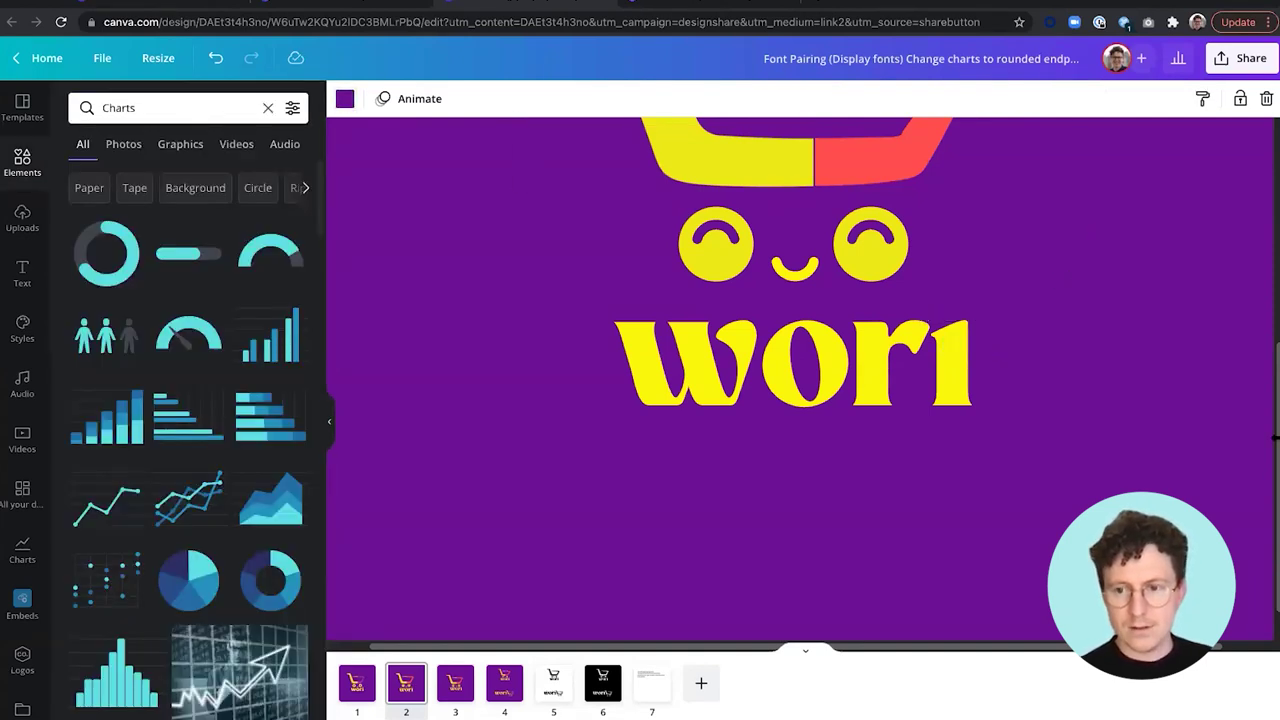
Check the wordmark's font and the purple square covering the i's dot on page 2.
scroll(1262, 400, "up", 3)
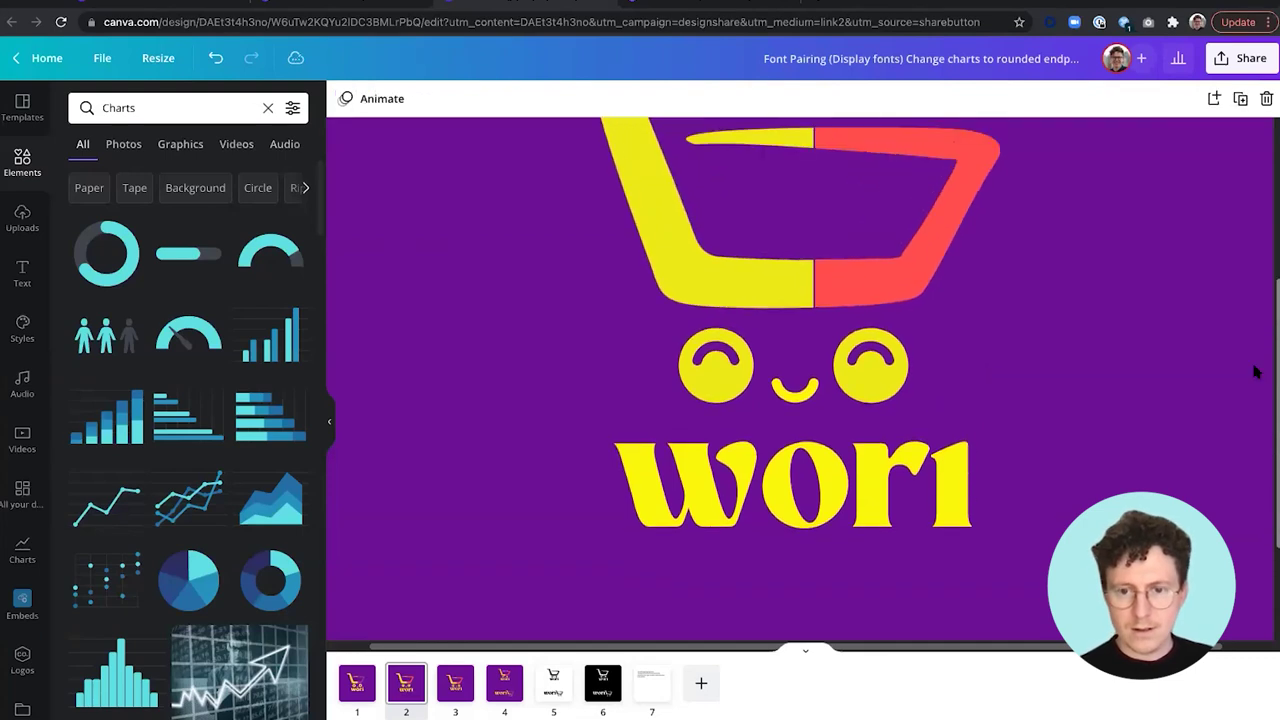
scroll(985, 390, "down", 5)
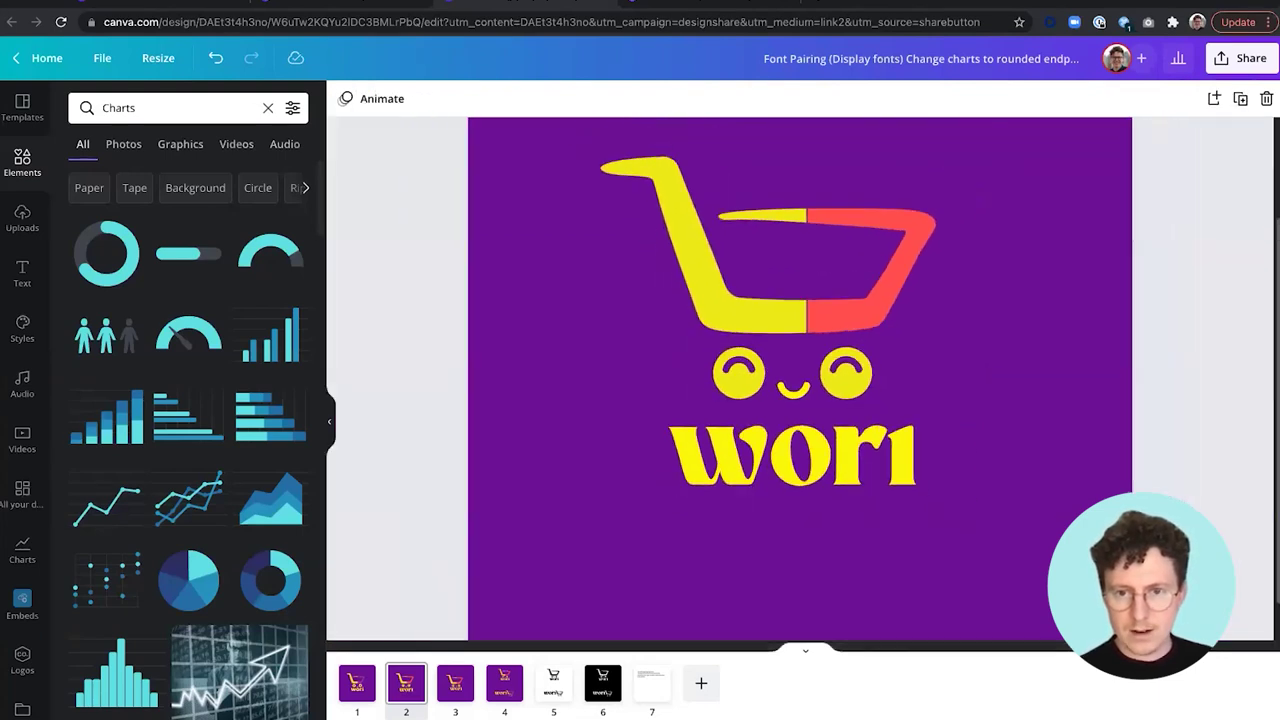
scroll(1014, 392, "down", 1)
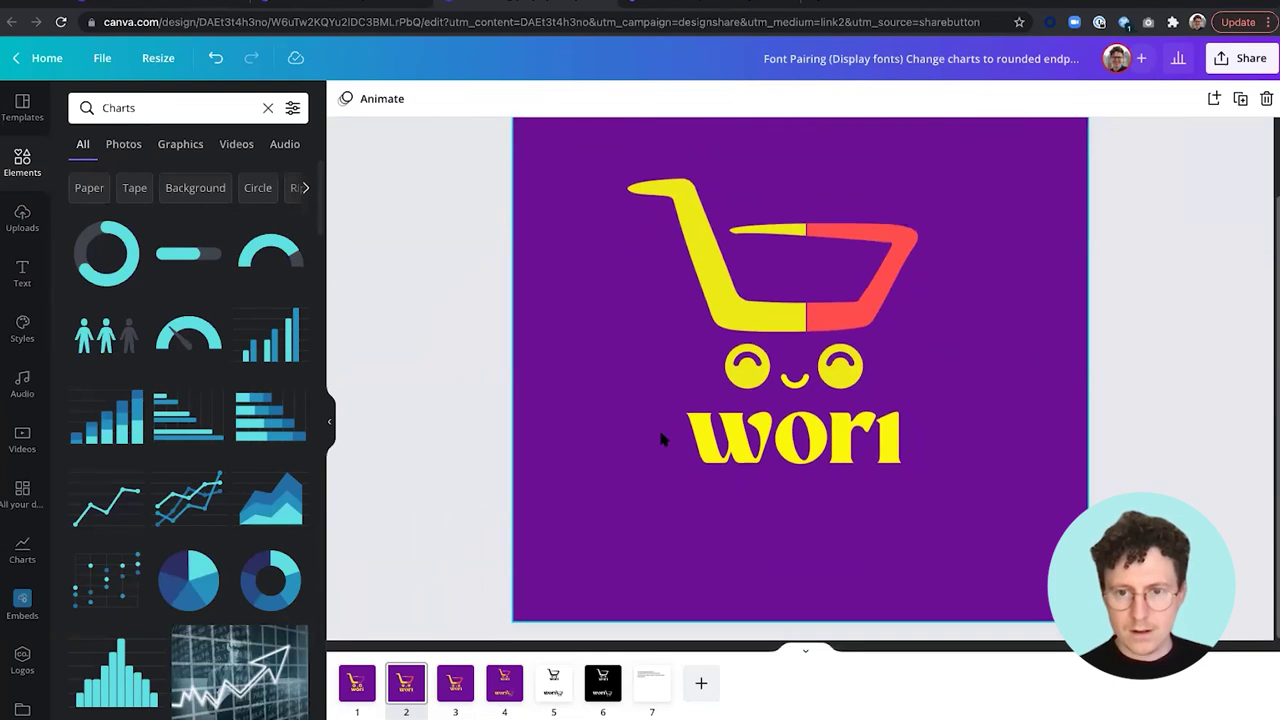
left_click(864, 442)
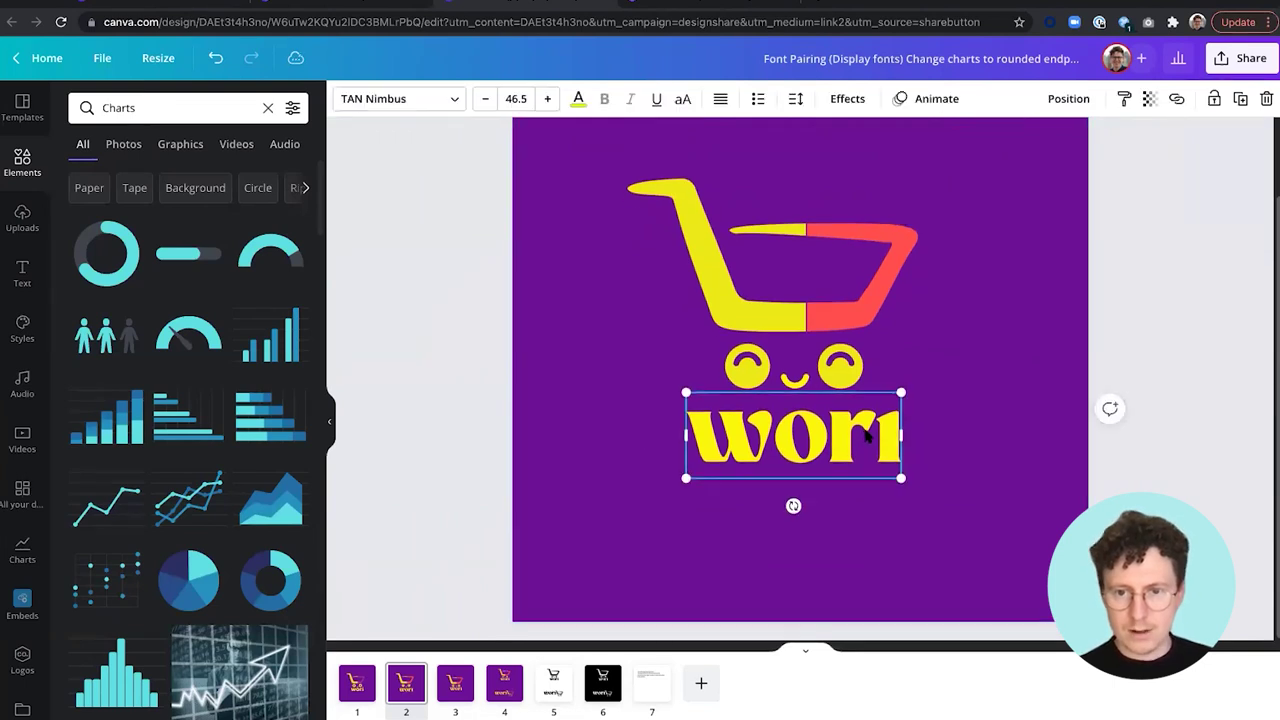
left_click(1114, 346)
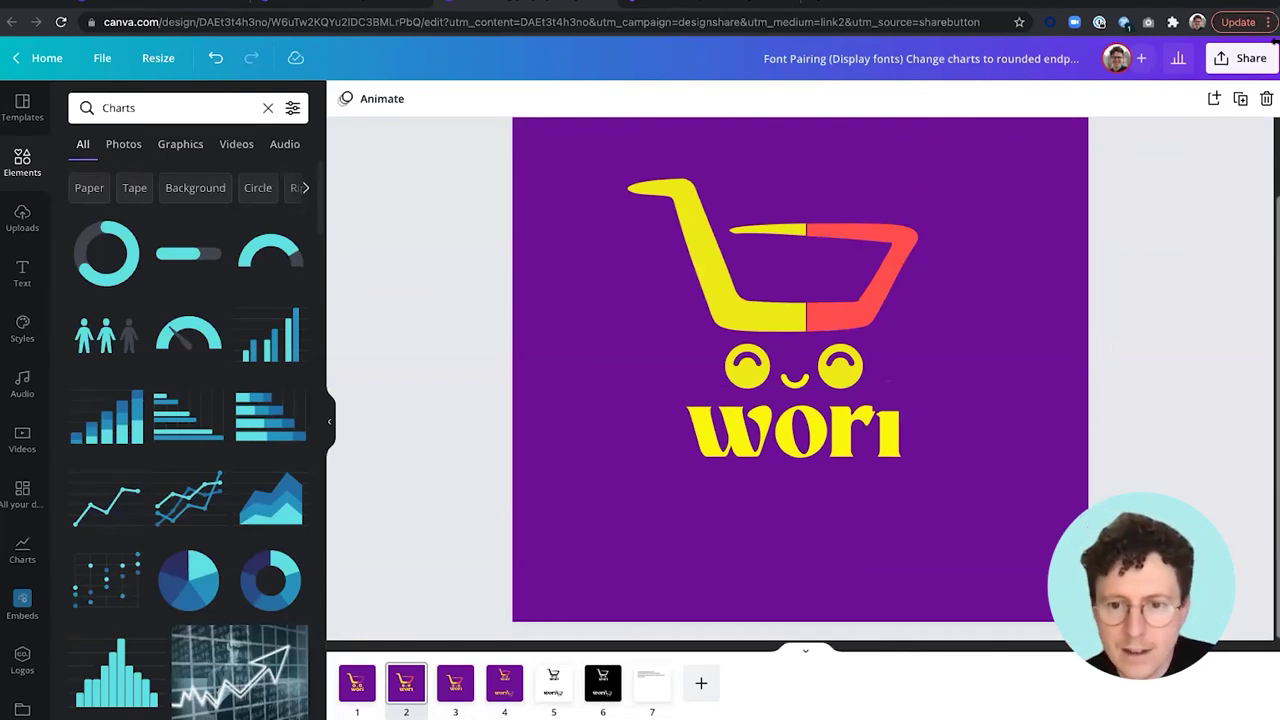
left_click(887, 386)
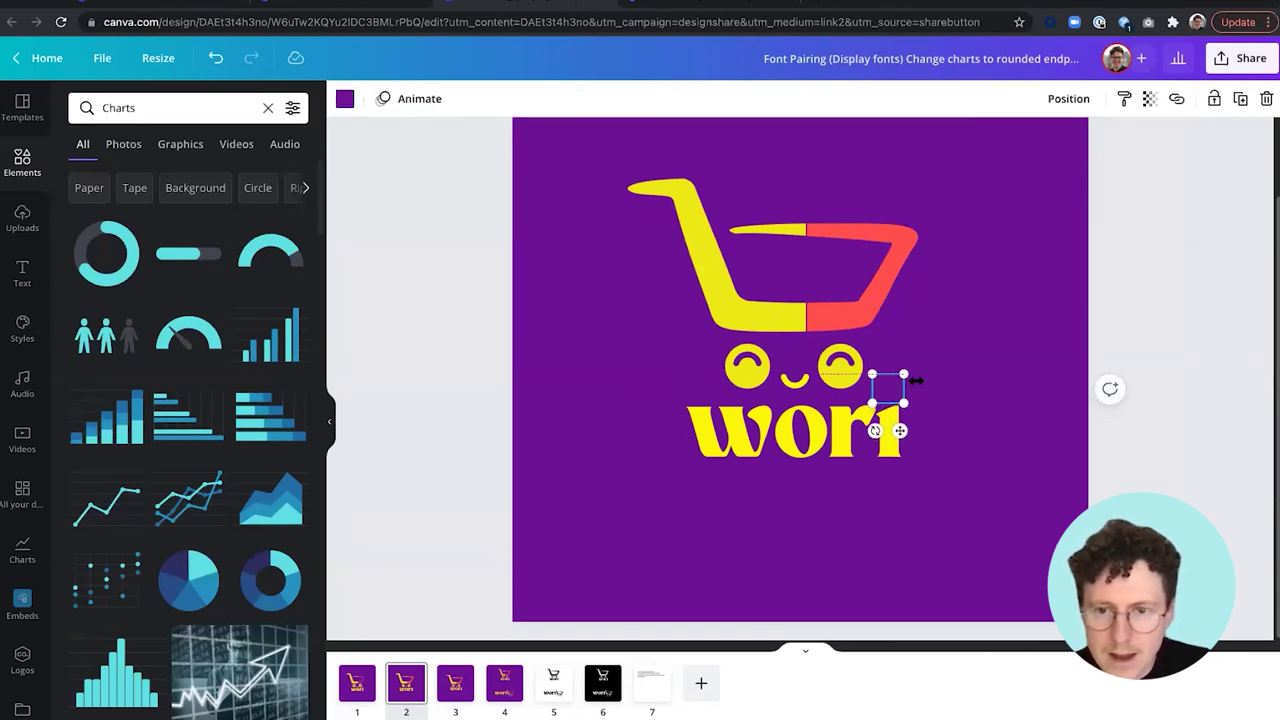
left_click(1163, 231)
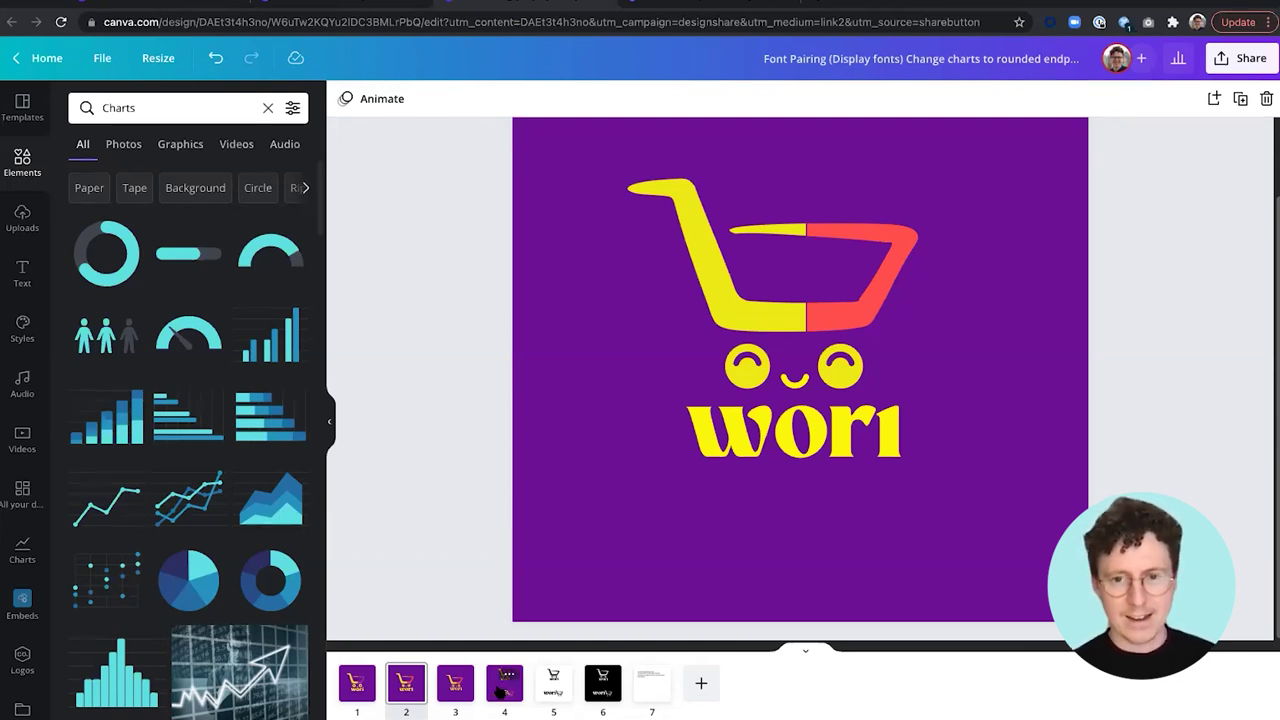
Switch to page 4 with the stacked and horizontal purple-and-yellow logos.
left_click(501, 690)
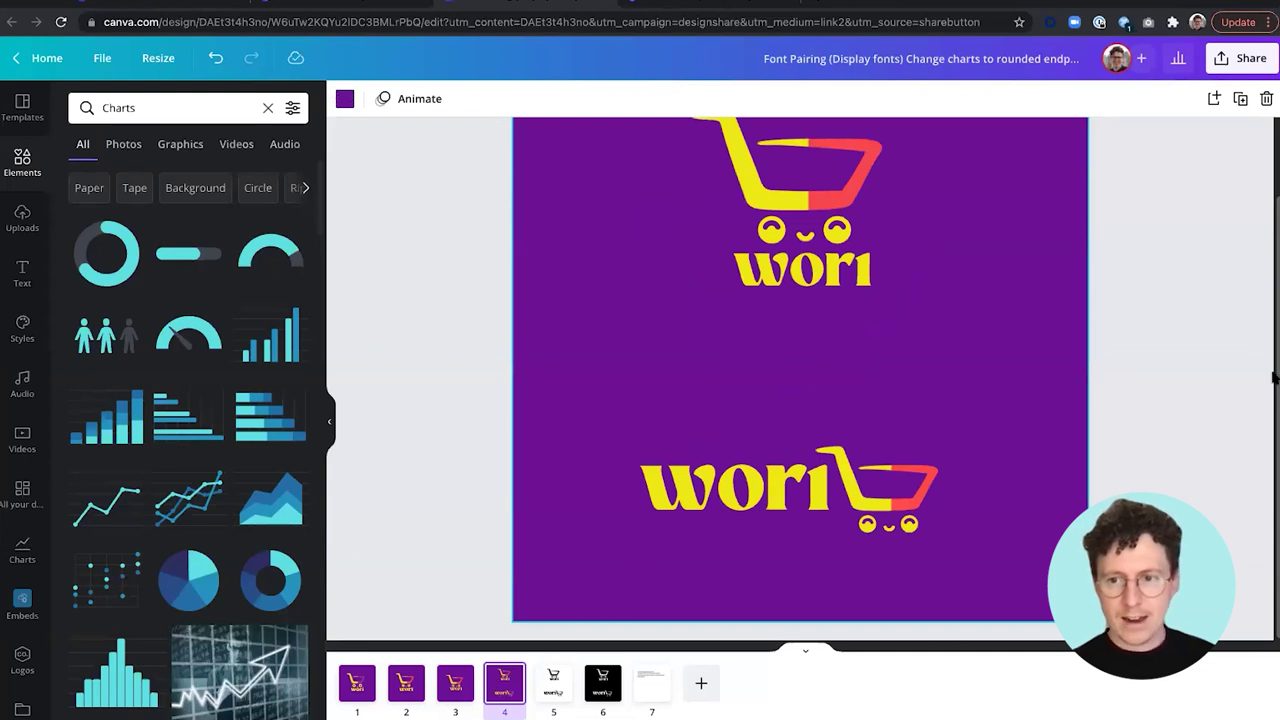
scroll(1275, 370, "up", 2)
left_click(1108, 122)
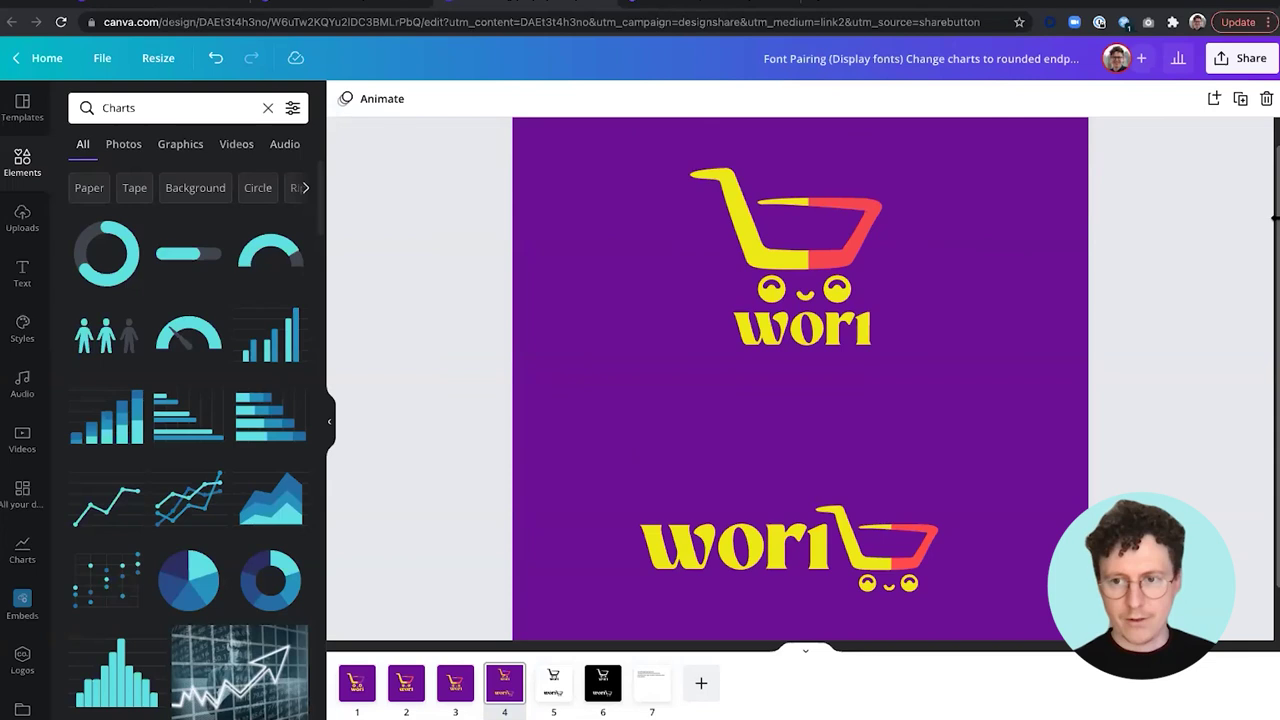
scroll(1276, 233, "down", 1)
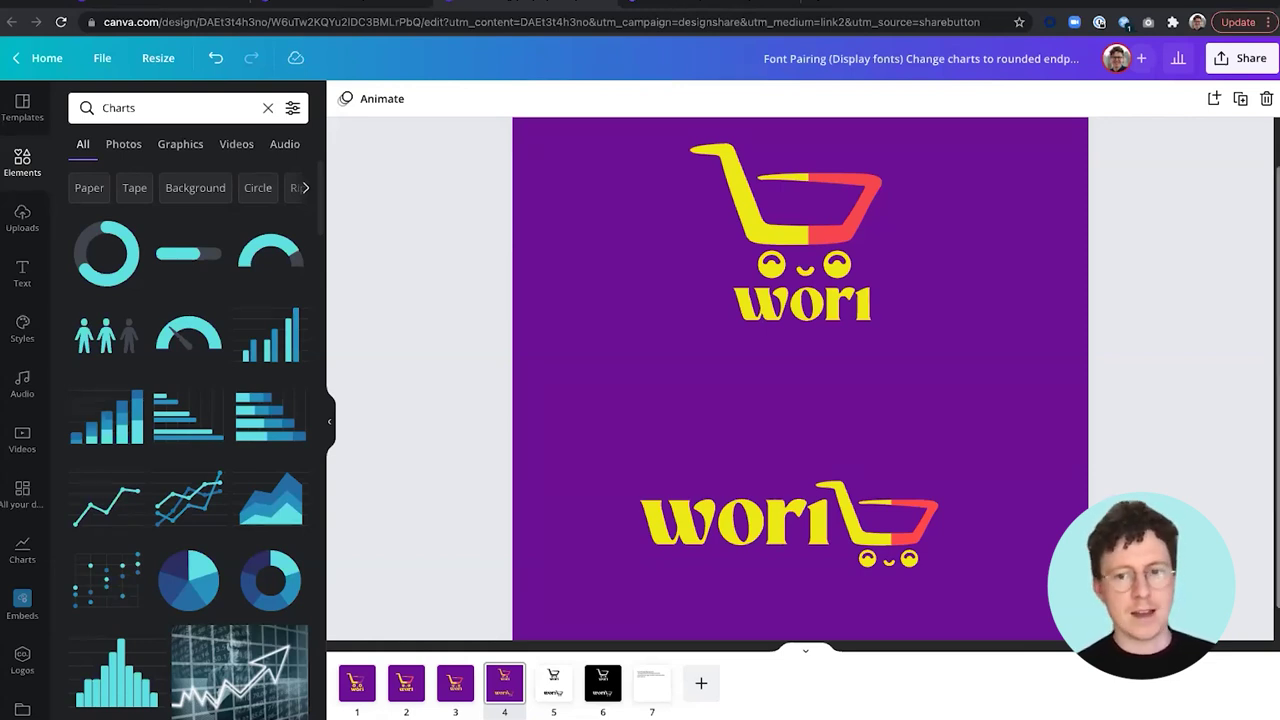
Marquee-select the horizontal logo to inspect it, then move on to page 5's black-on-white logos.
left_click_drag(606, 448, 1057, 568)
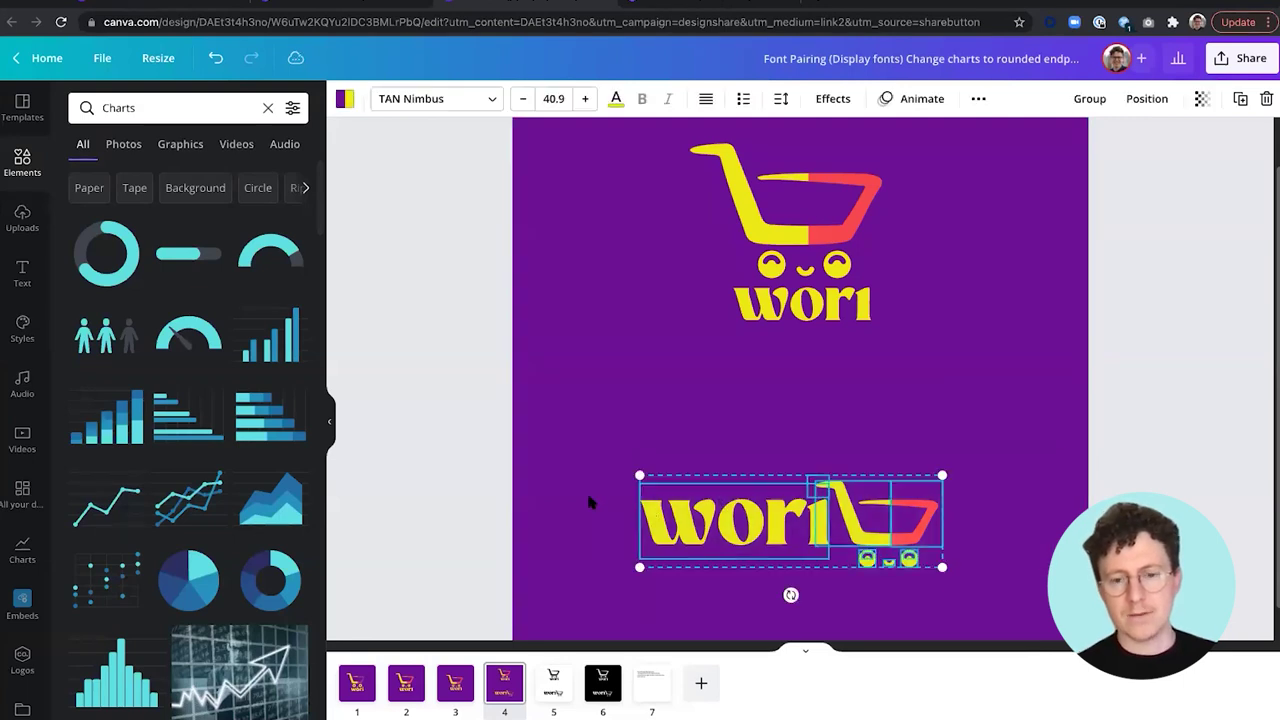
left_click(991, 454)
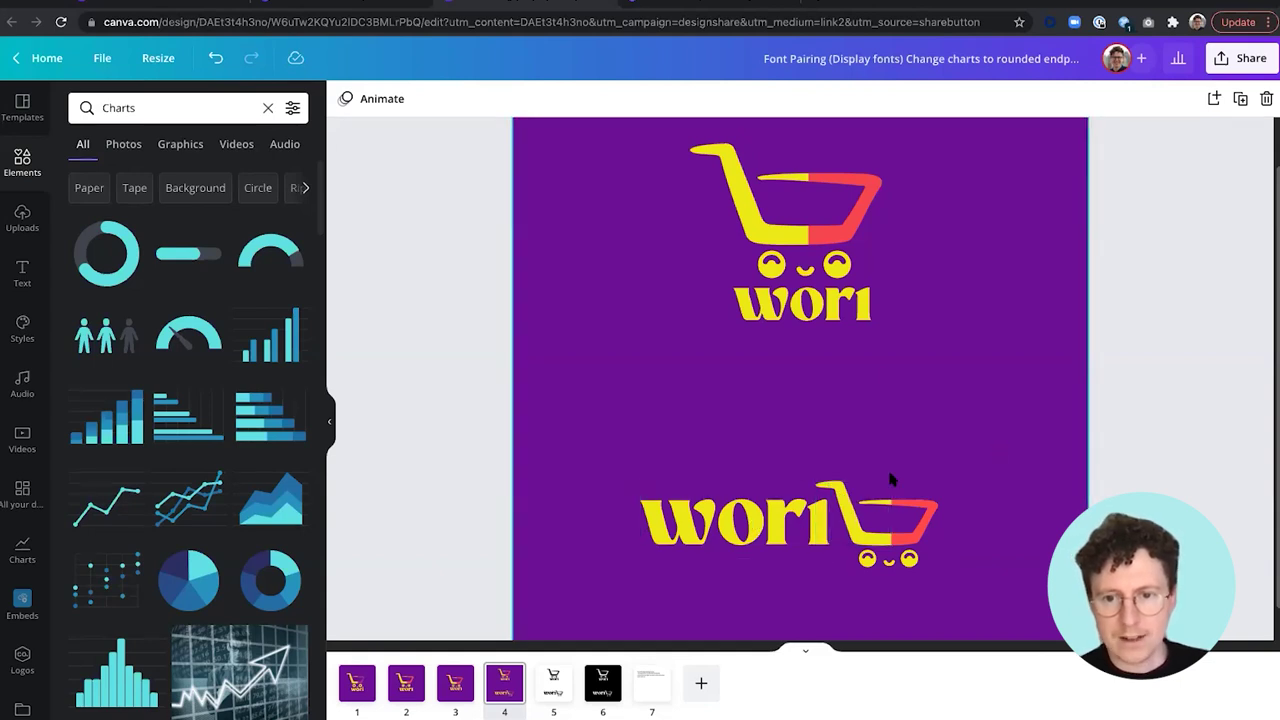
left_click(1018, 473)
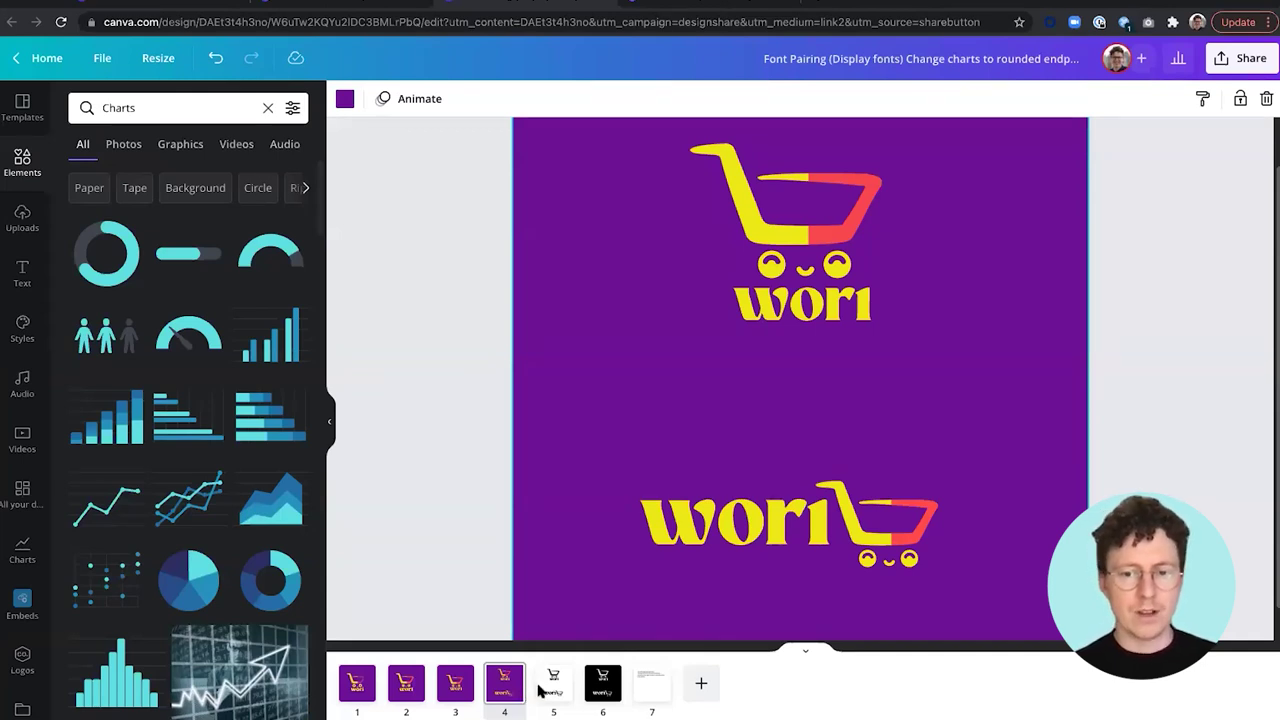
mouse_move(548, 688)
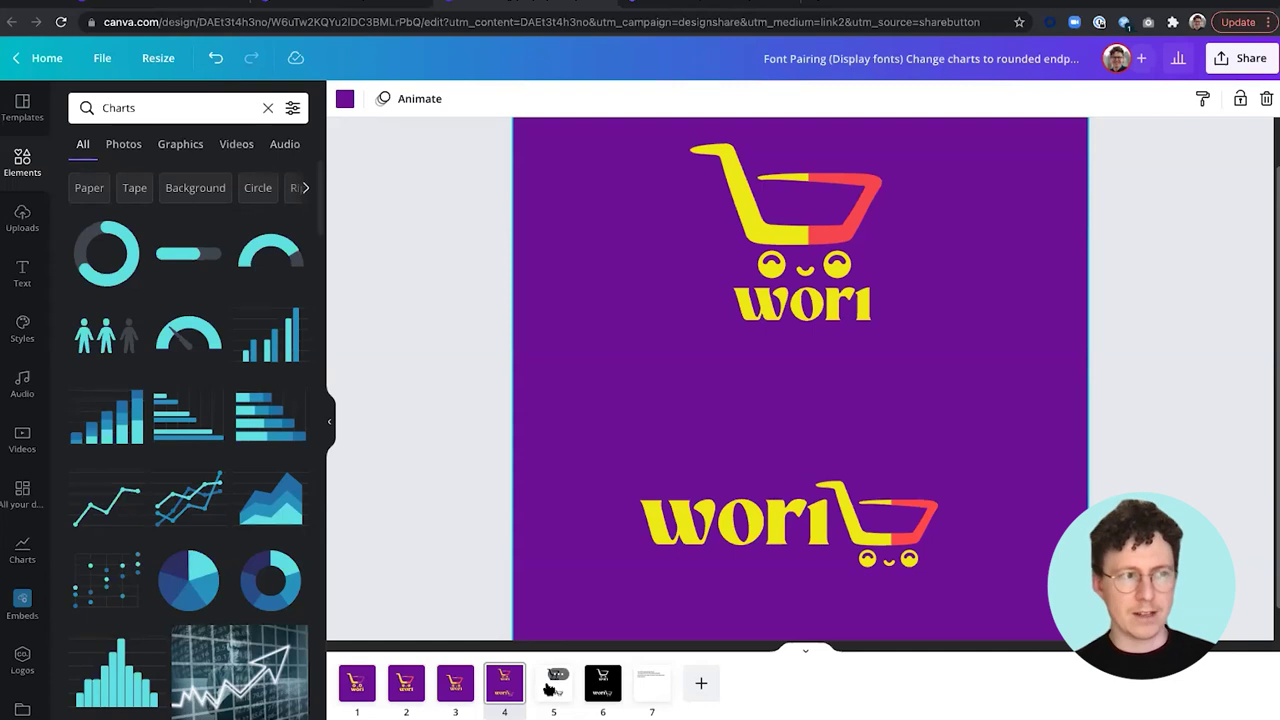
left_click(552, 686)
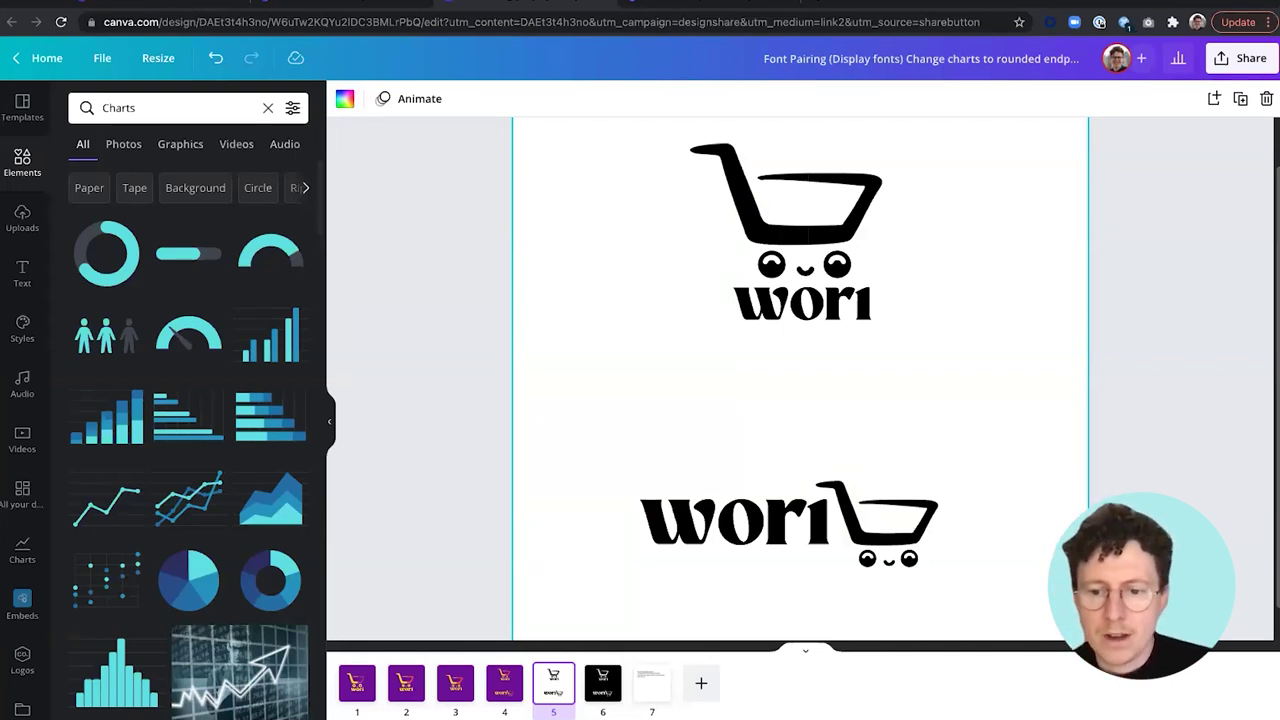
scroll(800, 378, "down", 5)
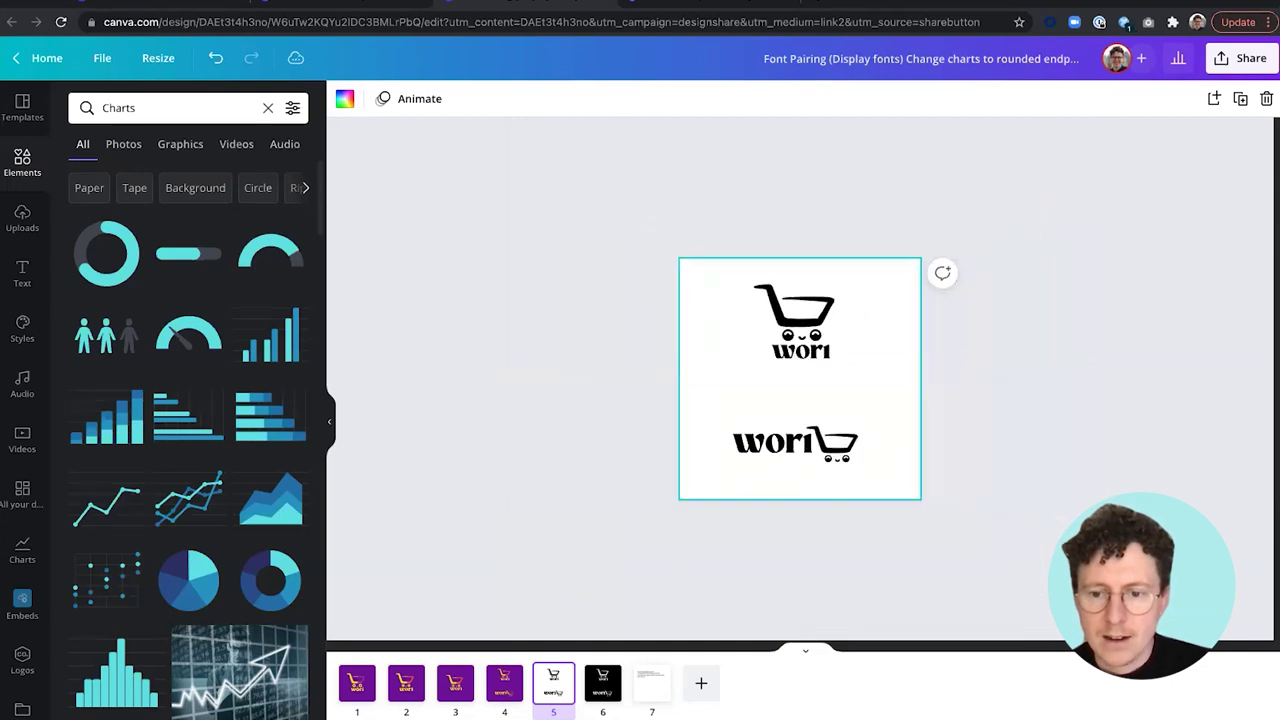
scroll(800, 378, "down", 5)
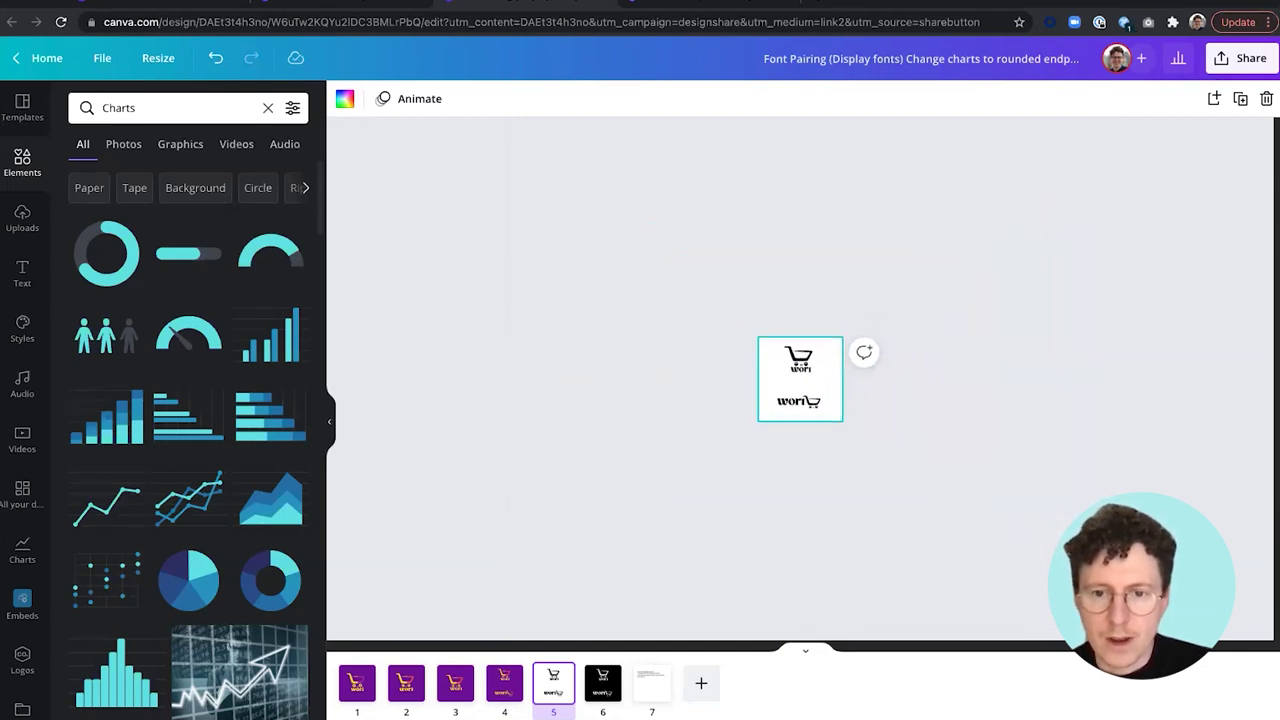
scroll(800, 378, "down", 3)
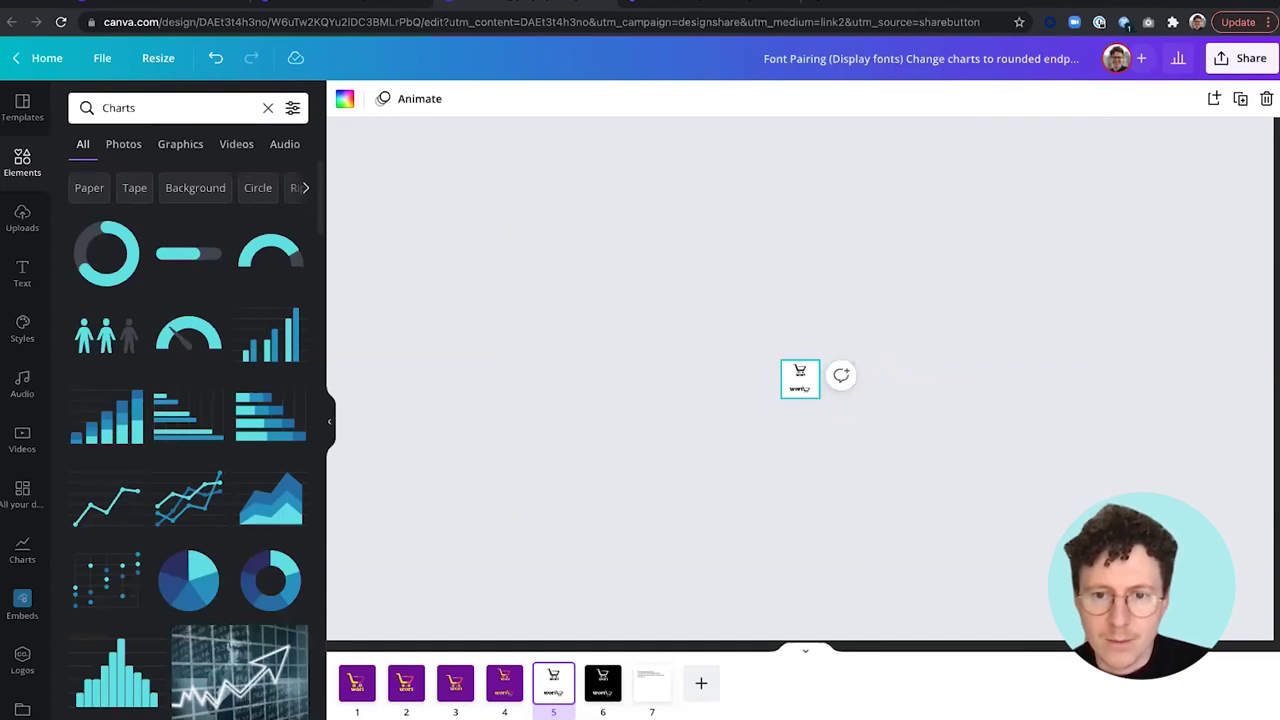
scroll(800, 378, "up", 1)
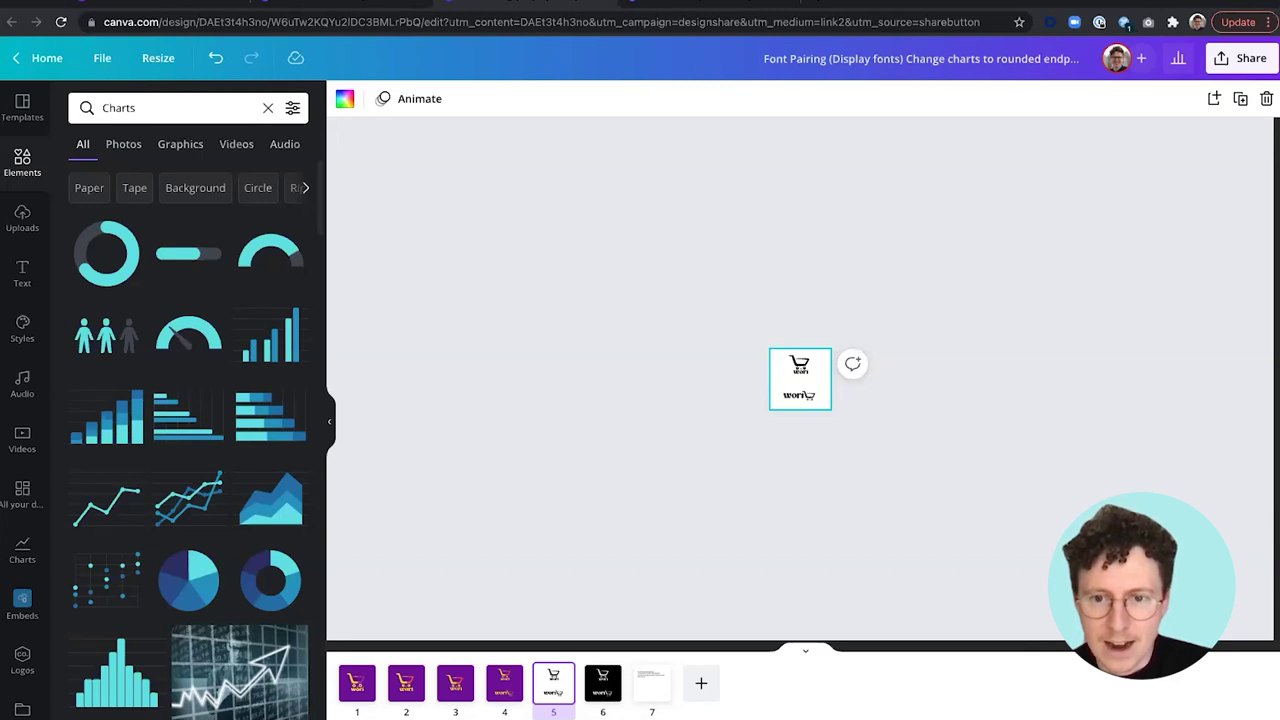
scroll(800, 378, "up", 3)
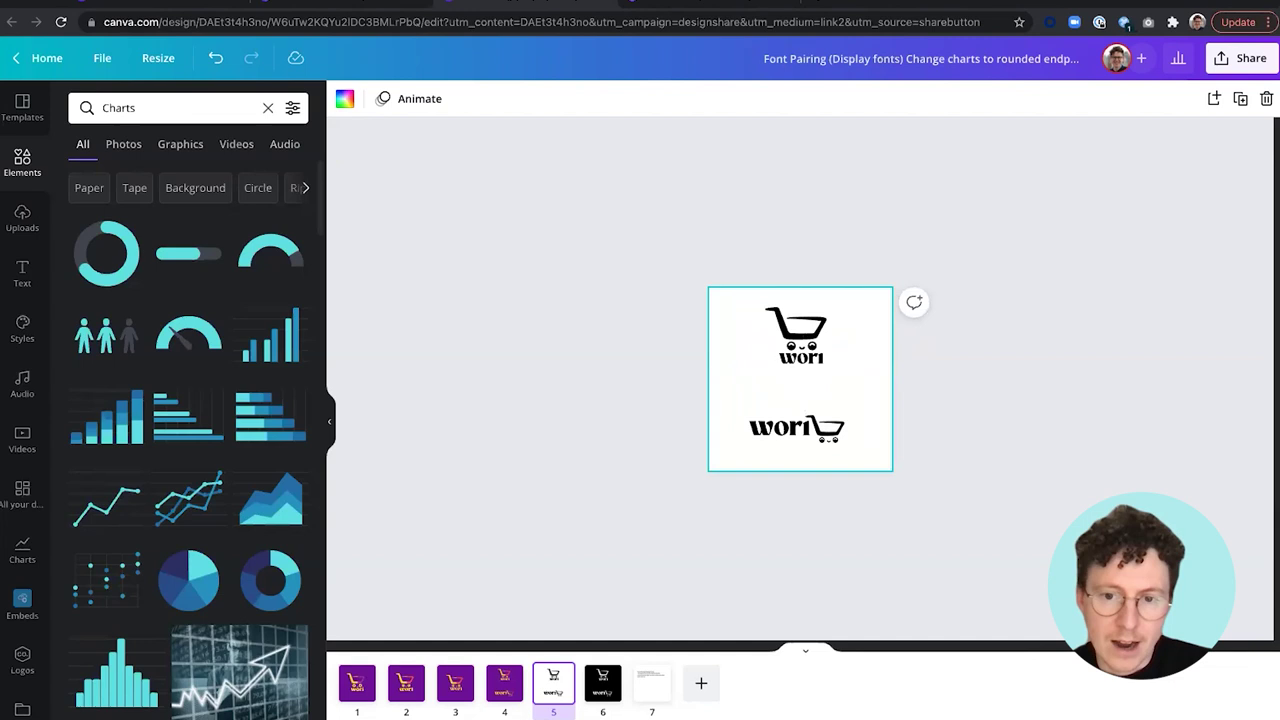
scroll(800, 378, "up", 3)
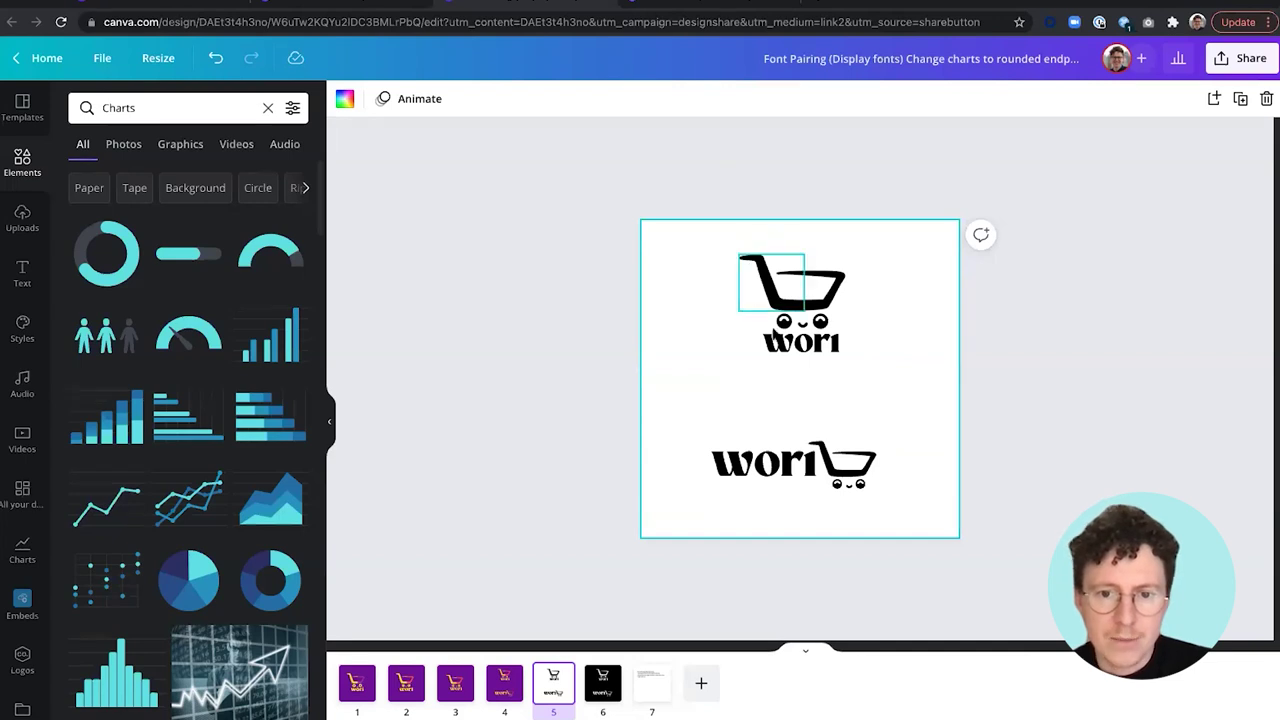
left_click(729, 466)
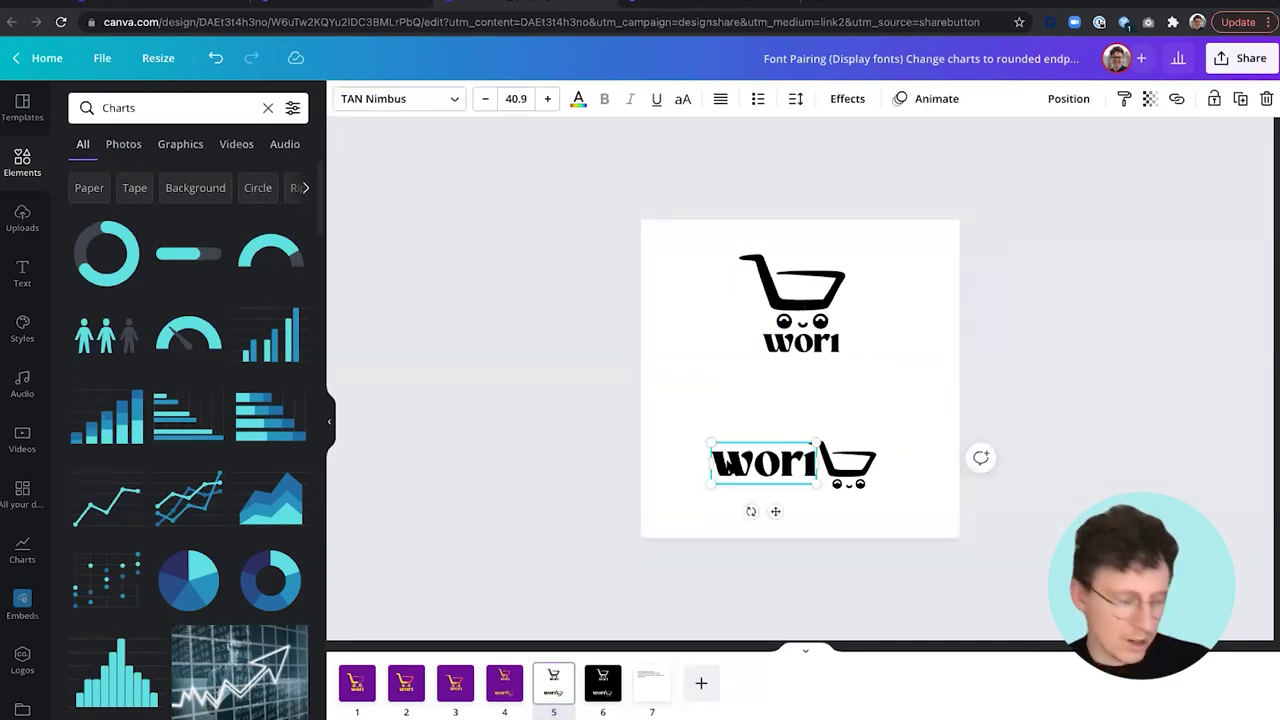
left_click(690, 391)
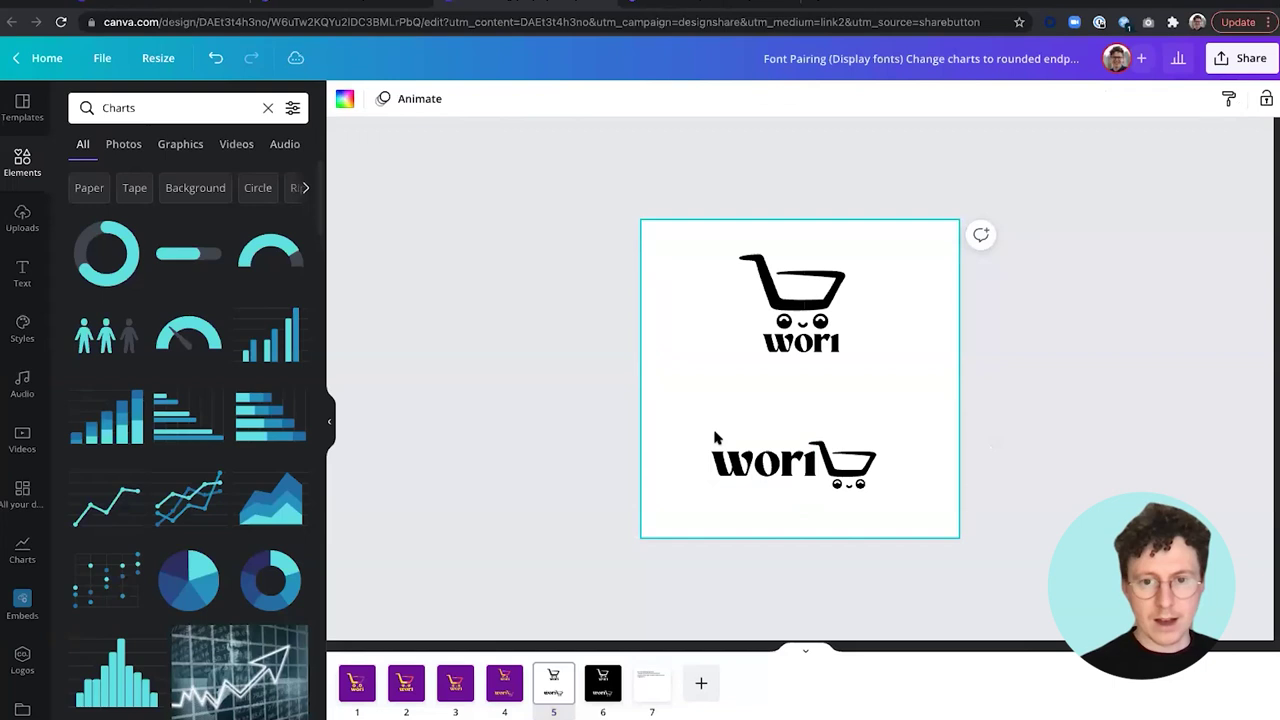
left_click_drag(753, 475, 703, 408)
key("ctrl+z")
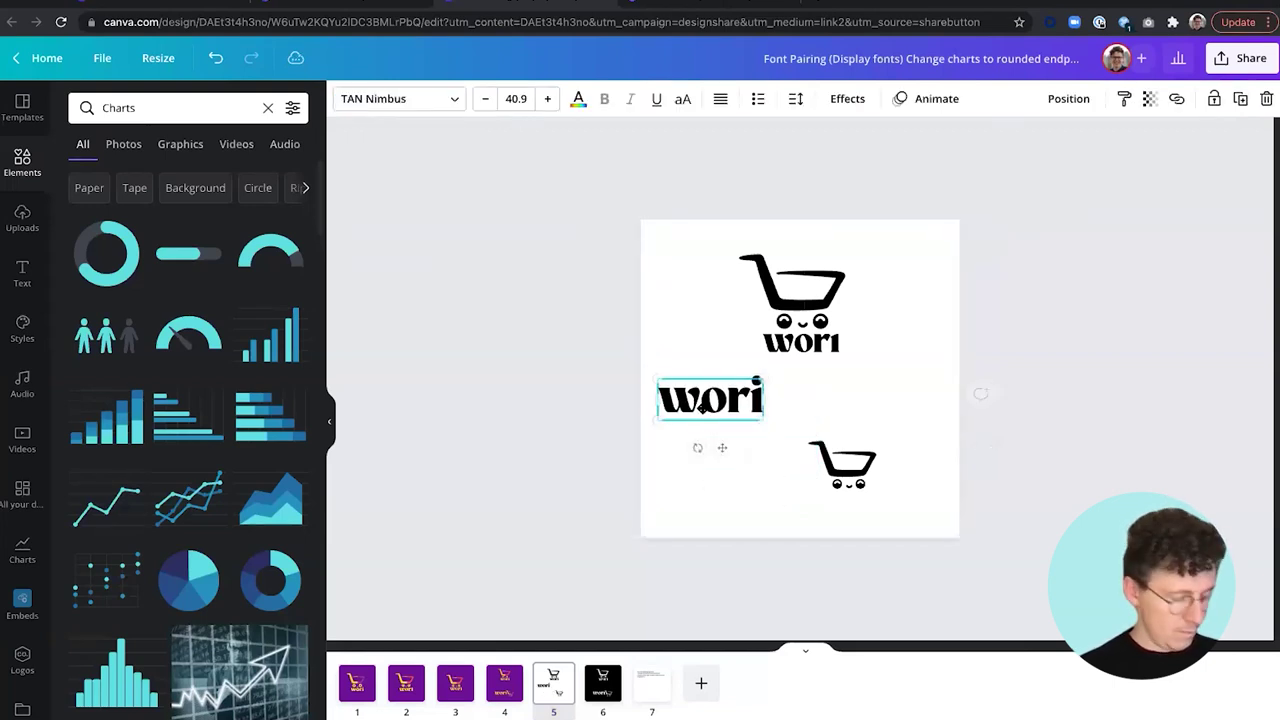
key("ctrl+z")
left_click_drag(720, 452, 760, 390)
double_click(694, 392)
left_click(694, 392)
left_click(740, 392)
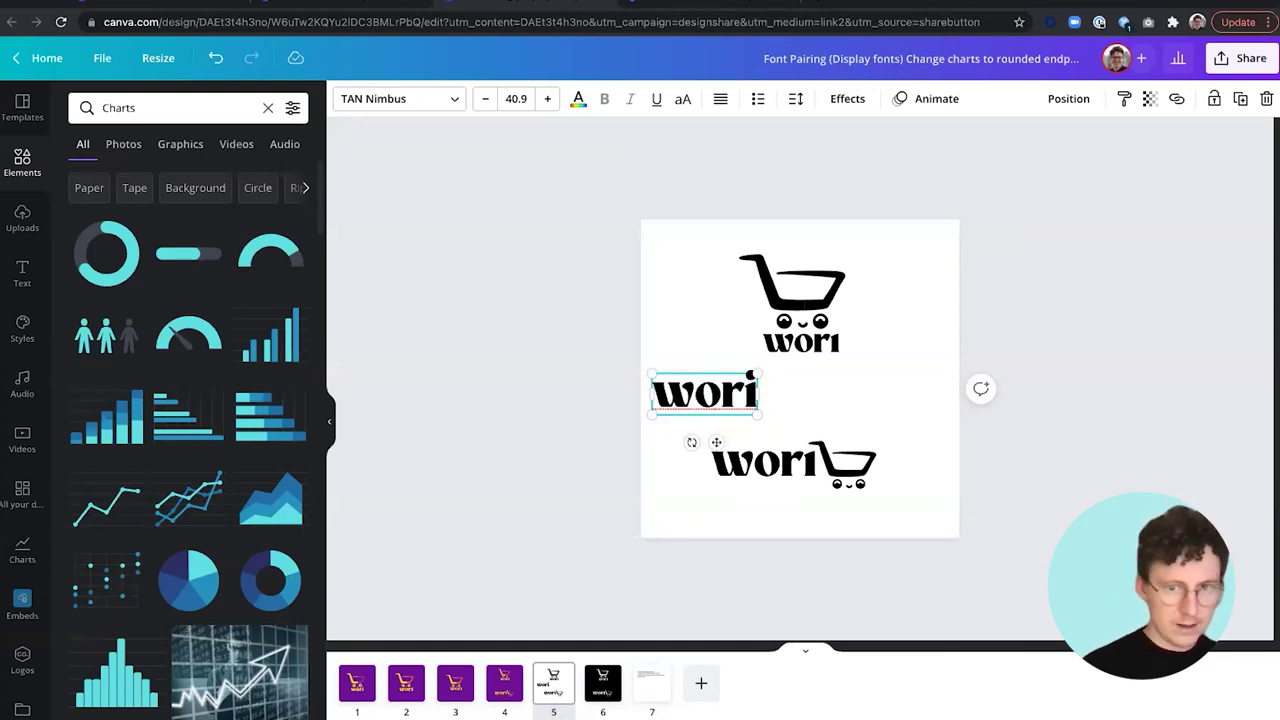
key("BackSpace")
key("BackSpace")
key("BackSpace")
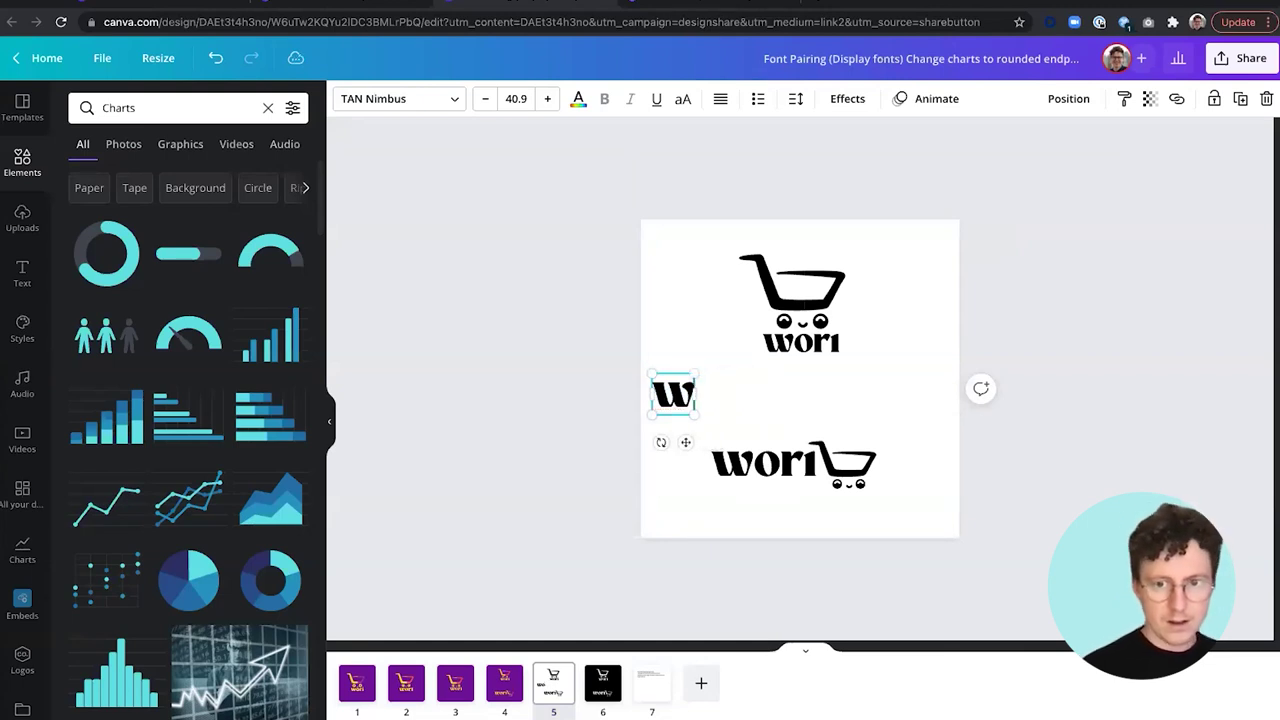
left_click(748, 394)
mouse_move(684, 401)
left_mouse_down()
mouse_move(746, 401)
mouse_move(716, 368)
mouse_move(690, 372)
mouse_move(686, 398)
left_mouse_up()
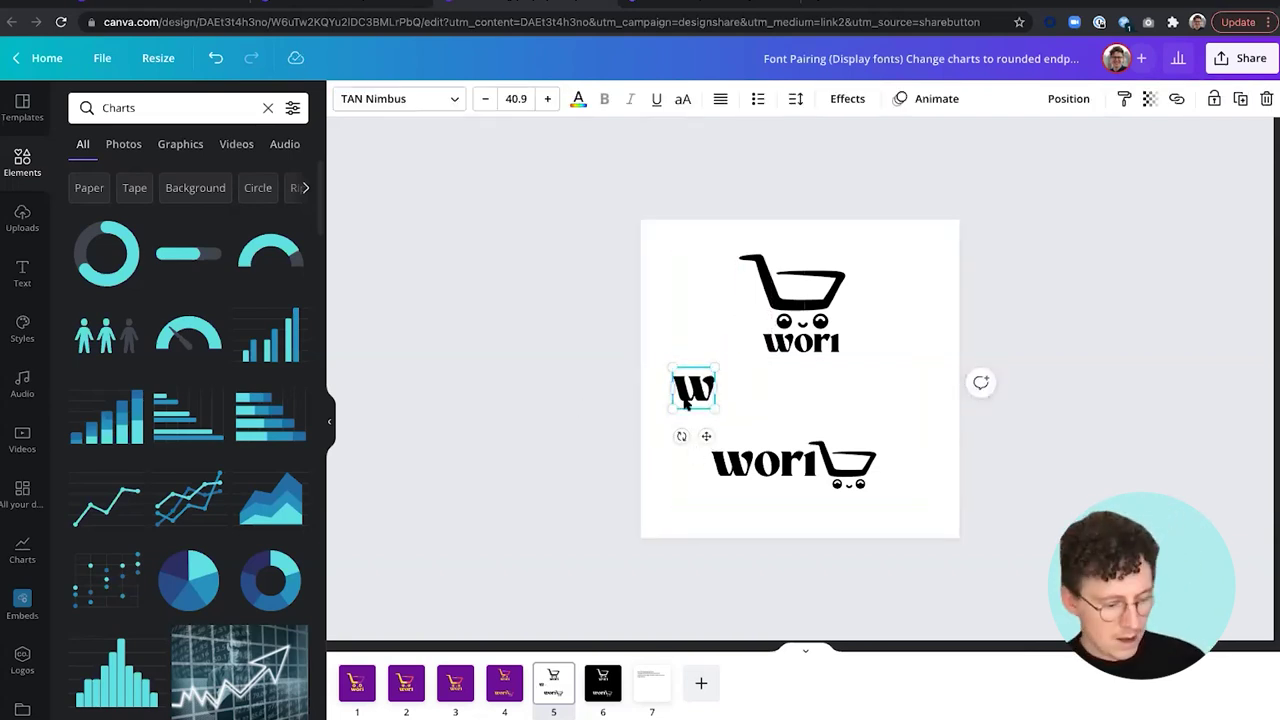
key("Delete")
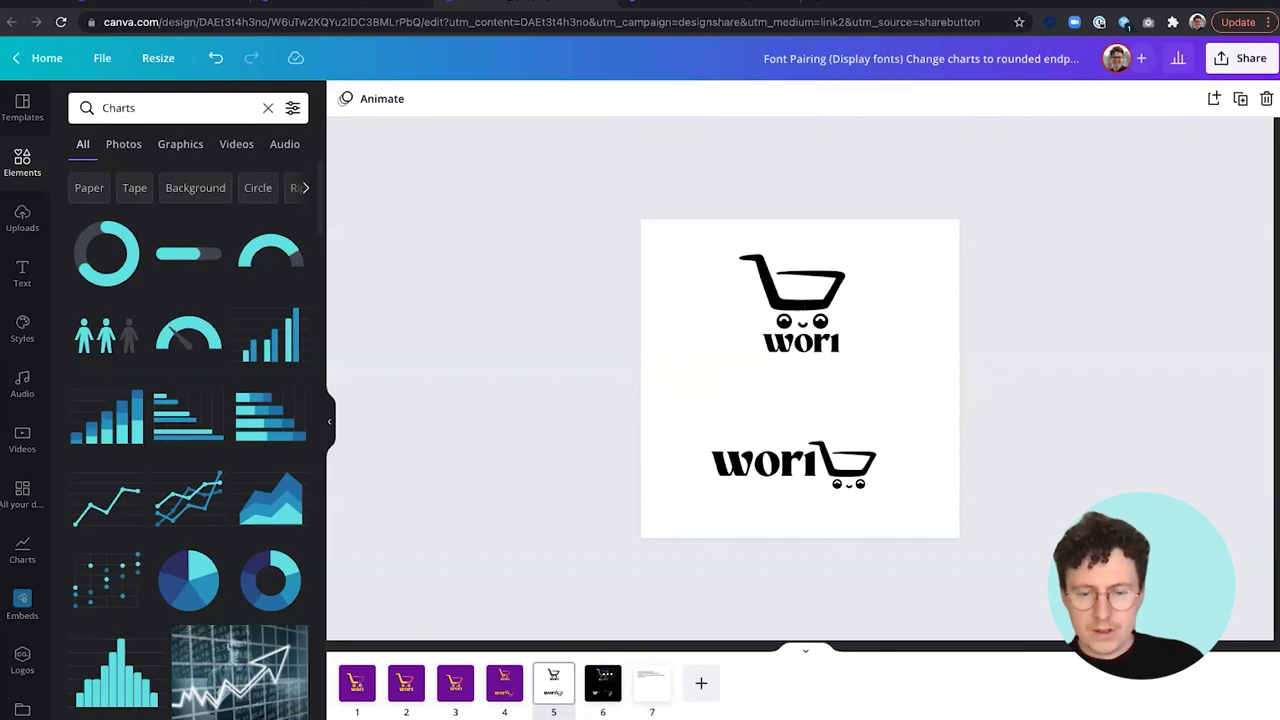
Open page 6, the black version, and zoom it to fit the editor.
left_click(602, 683)
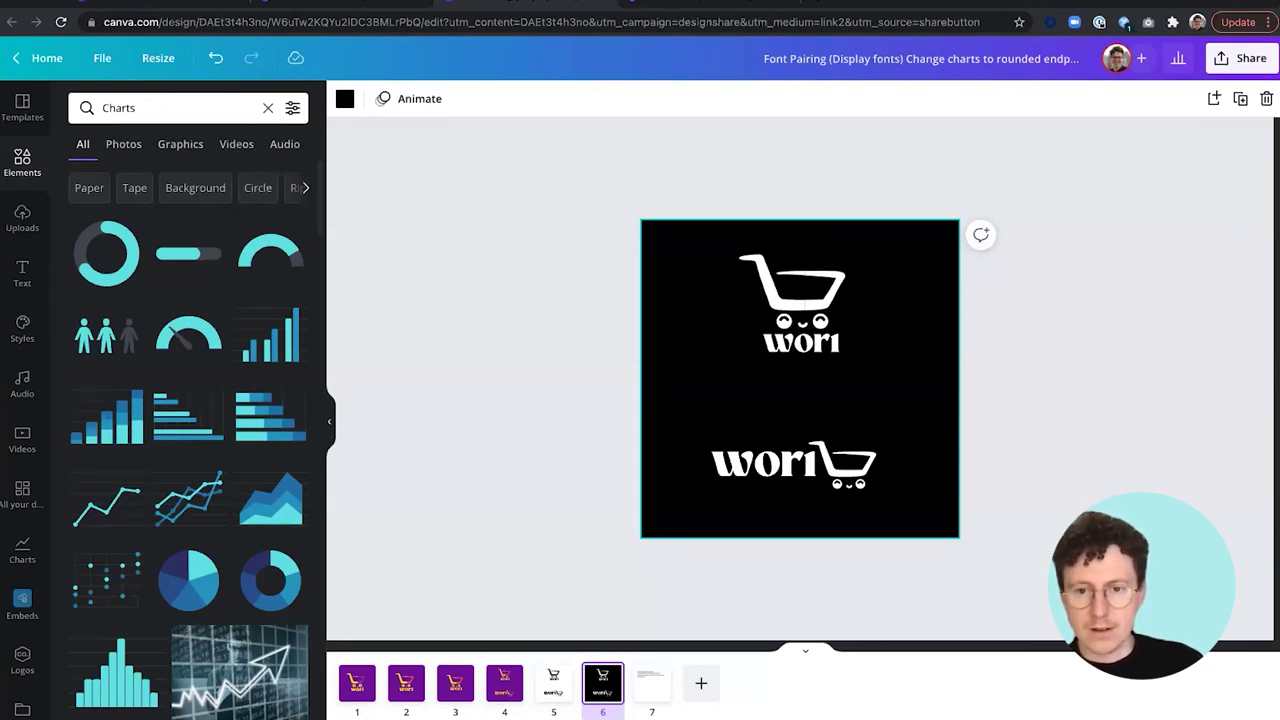
key("ctrl+alt+0")
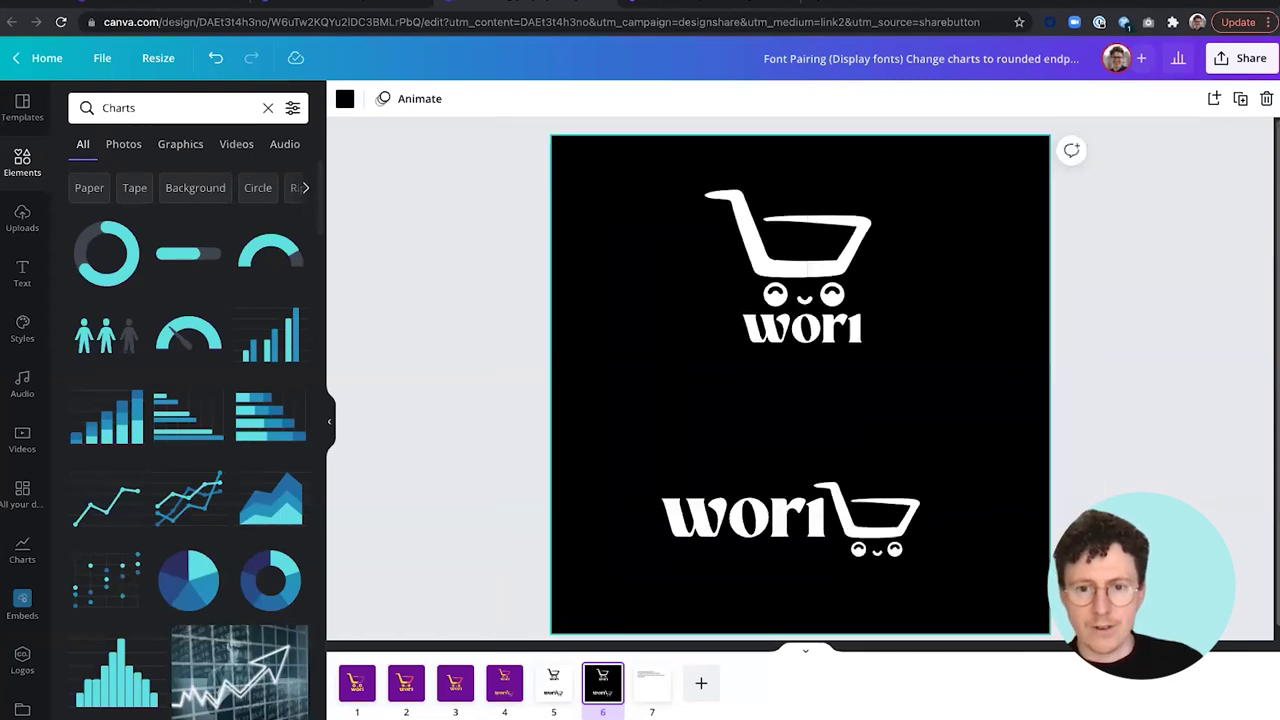
scroll(800, 380, "up", 2)
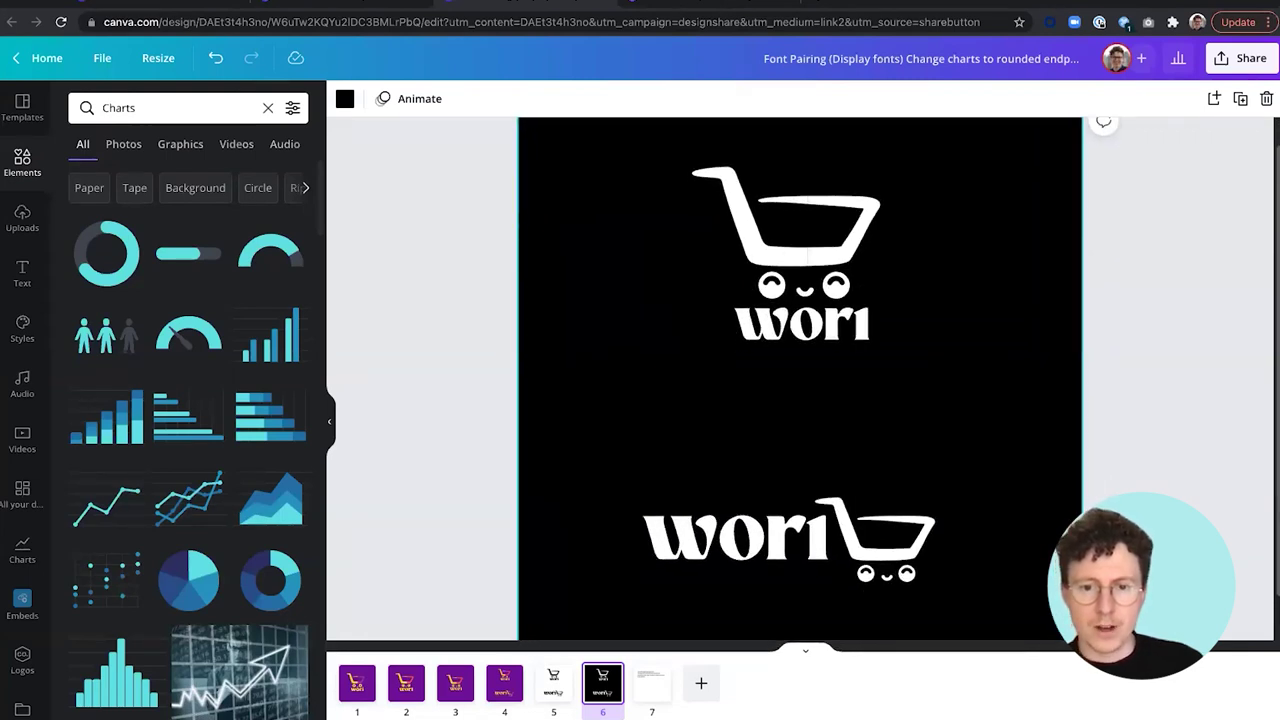
key("ctrl+alt+0")
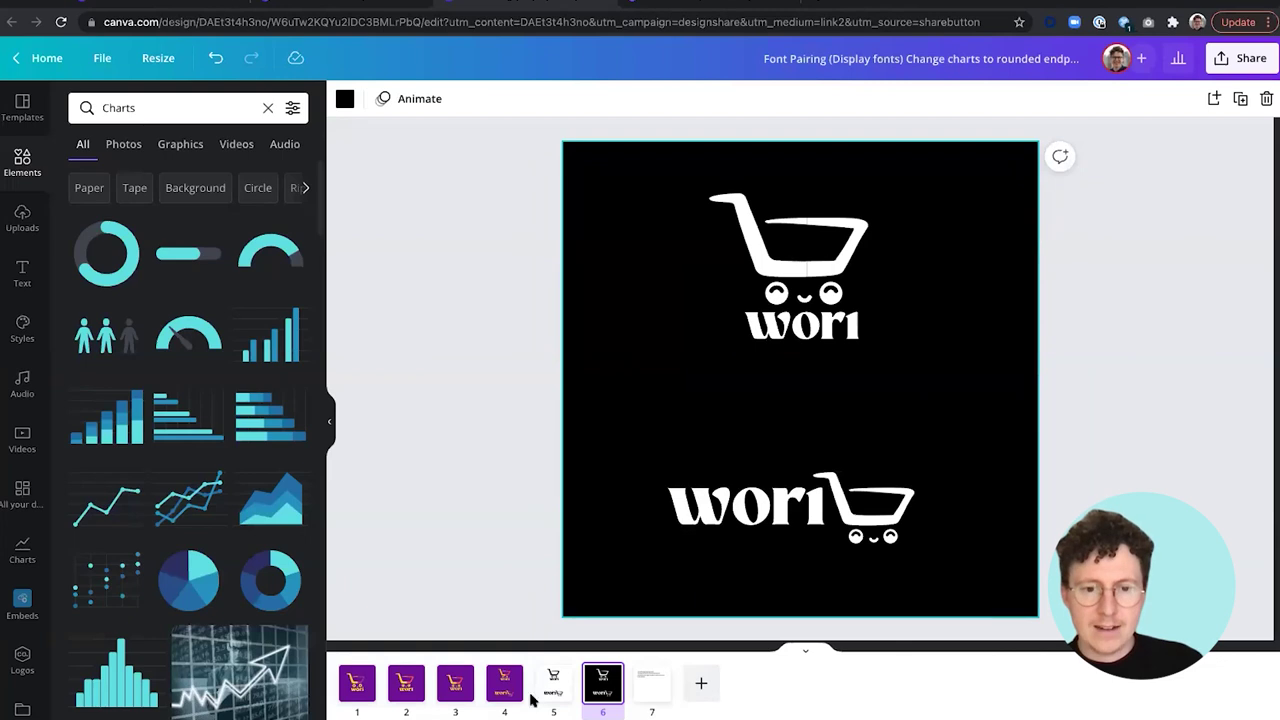
Compare the purple, white and black versions on pages 4–6, ending on page 4.
left_click(506, 695)
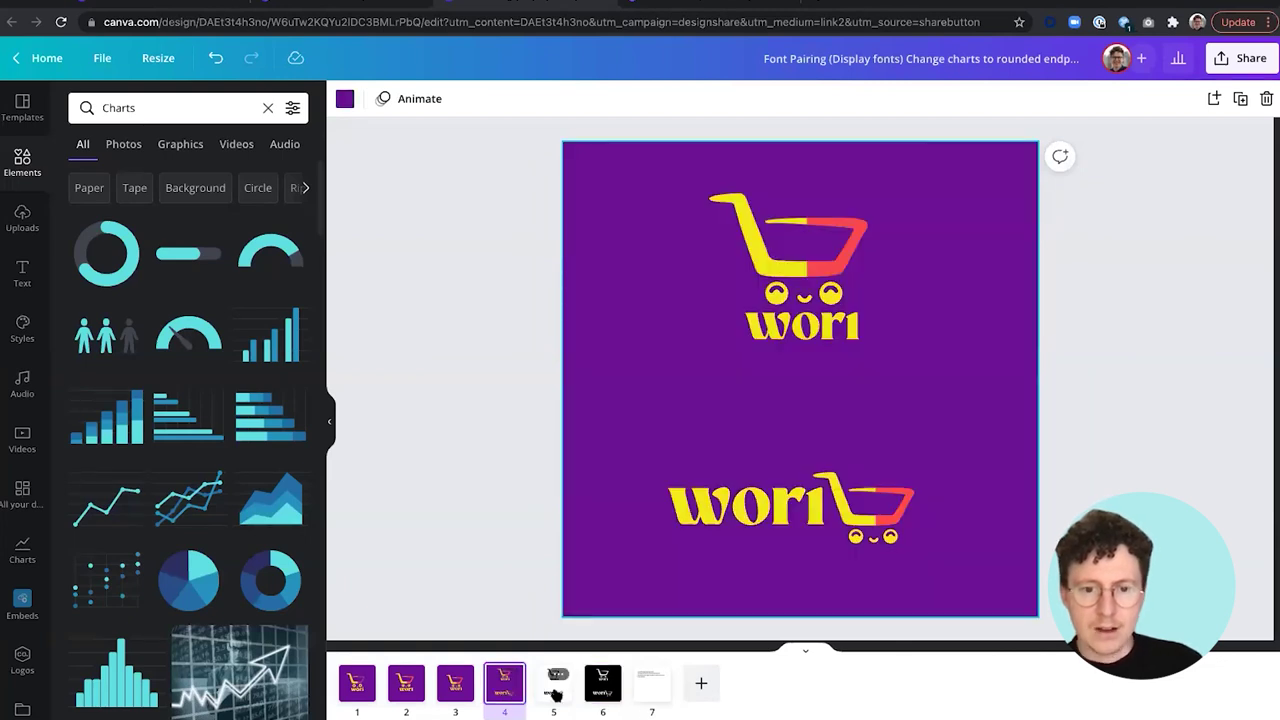
left_click(556, 688)
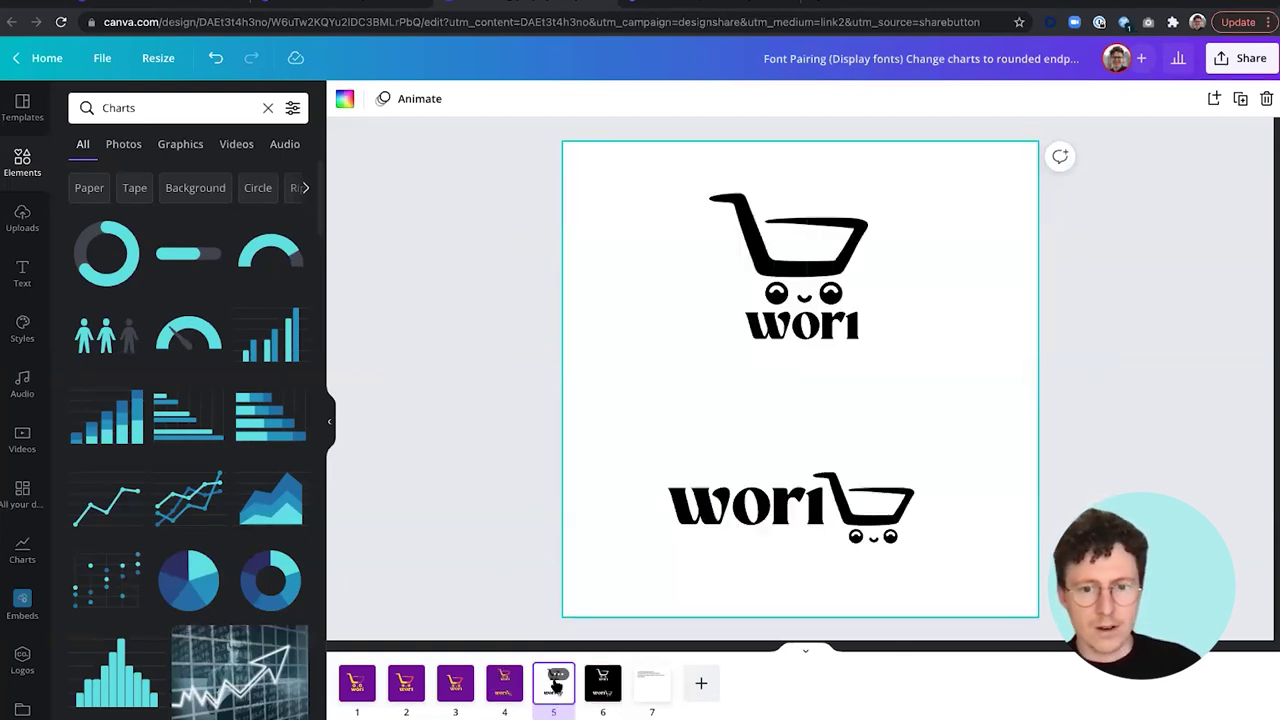
key("Left")
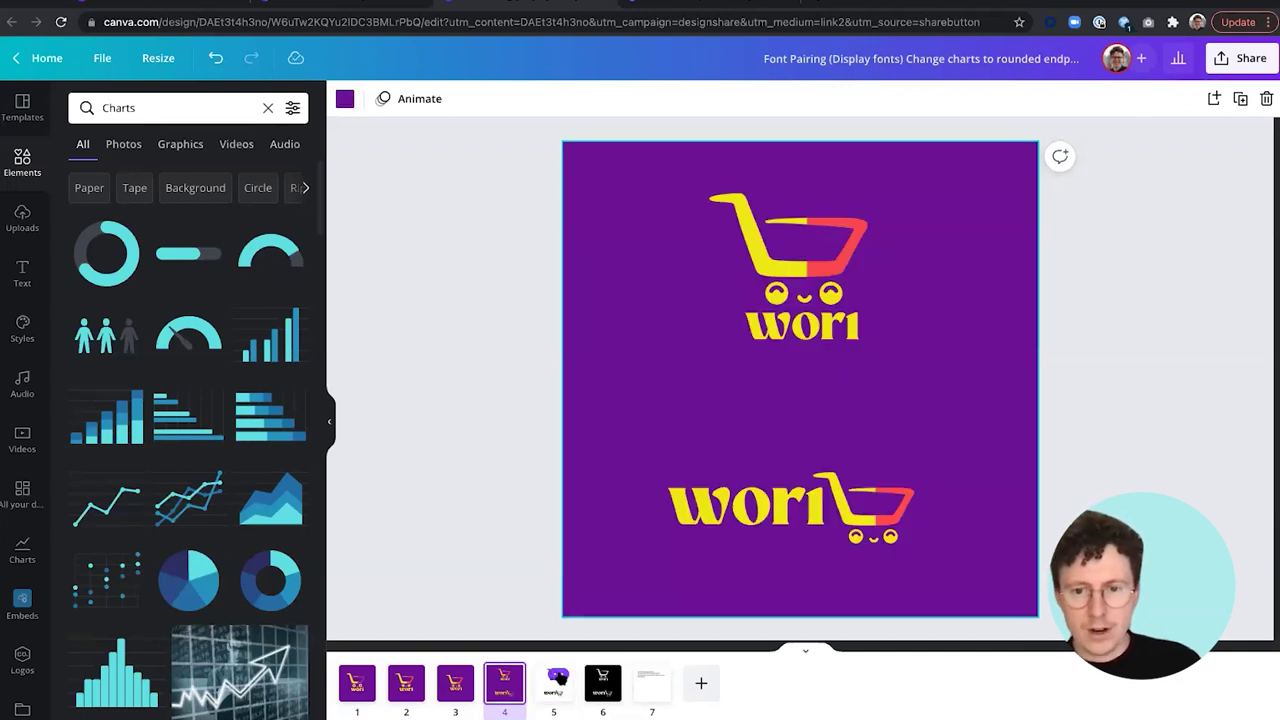
left_click(561, 680)
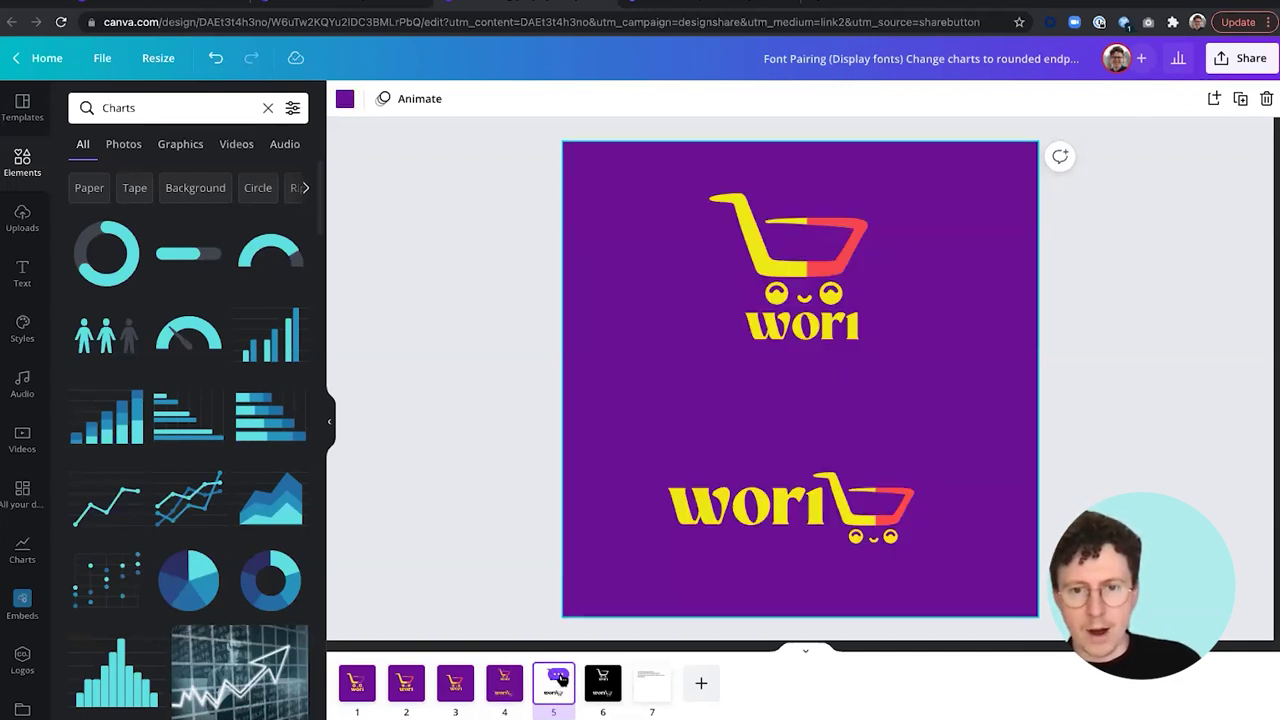
key("Right")
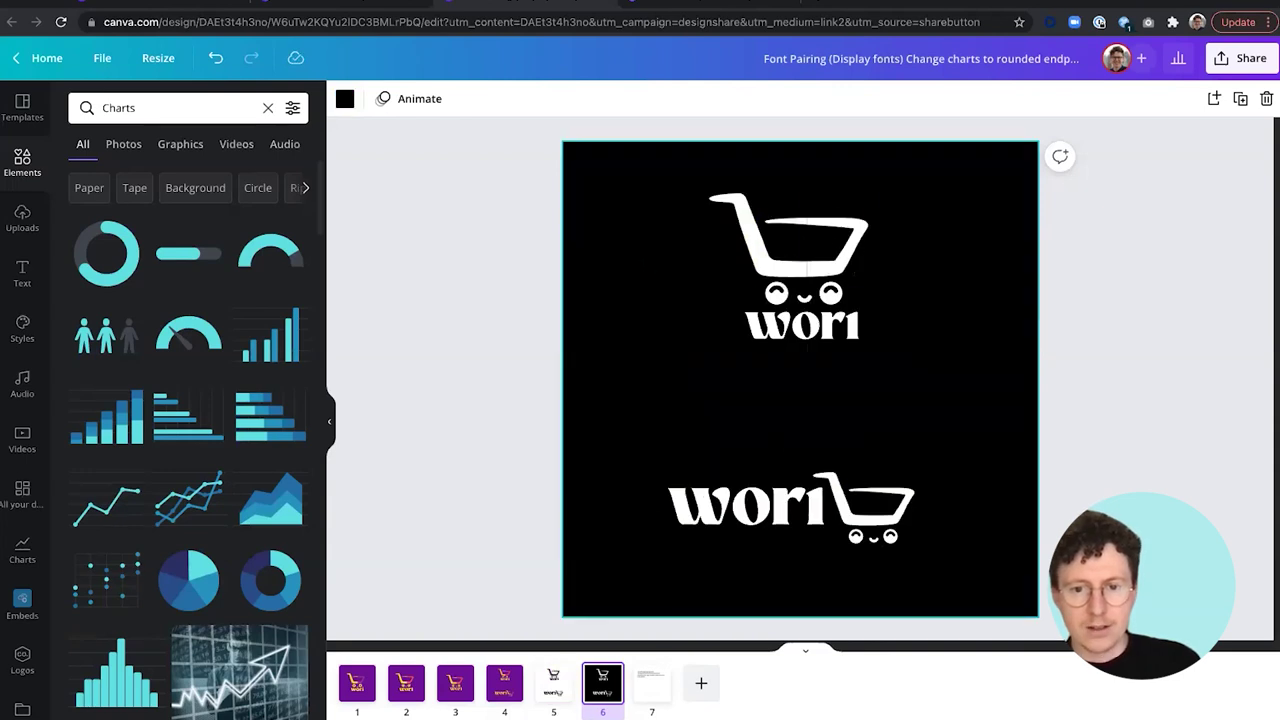
key("Left")
key("Left")
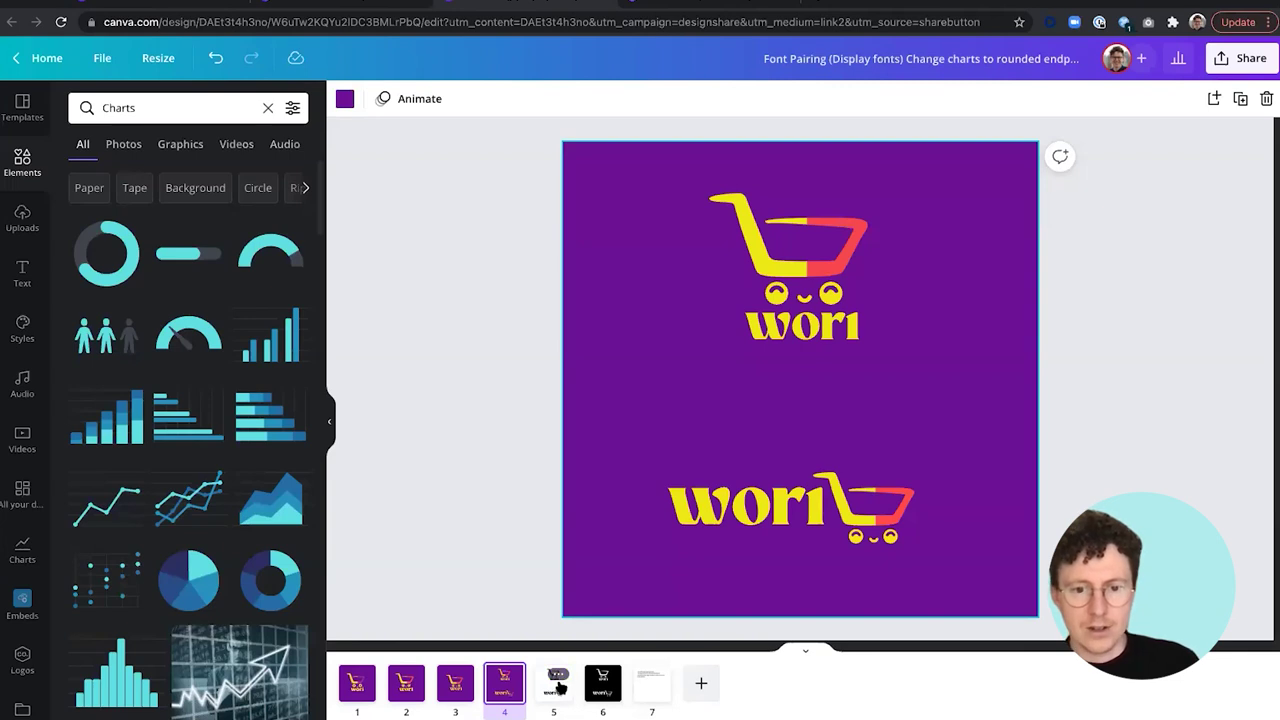
key("Right")
key("Right")
key("Left")
key("Left")
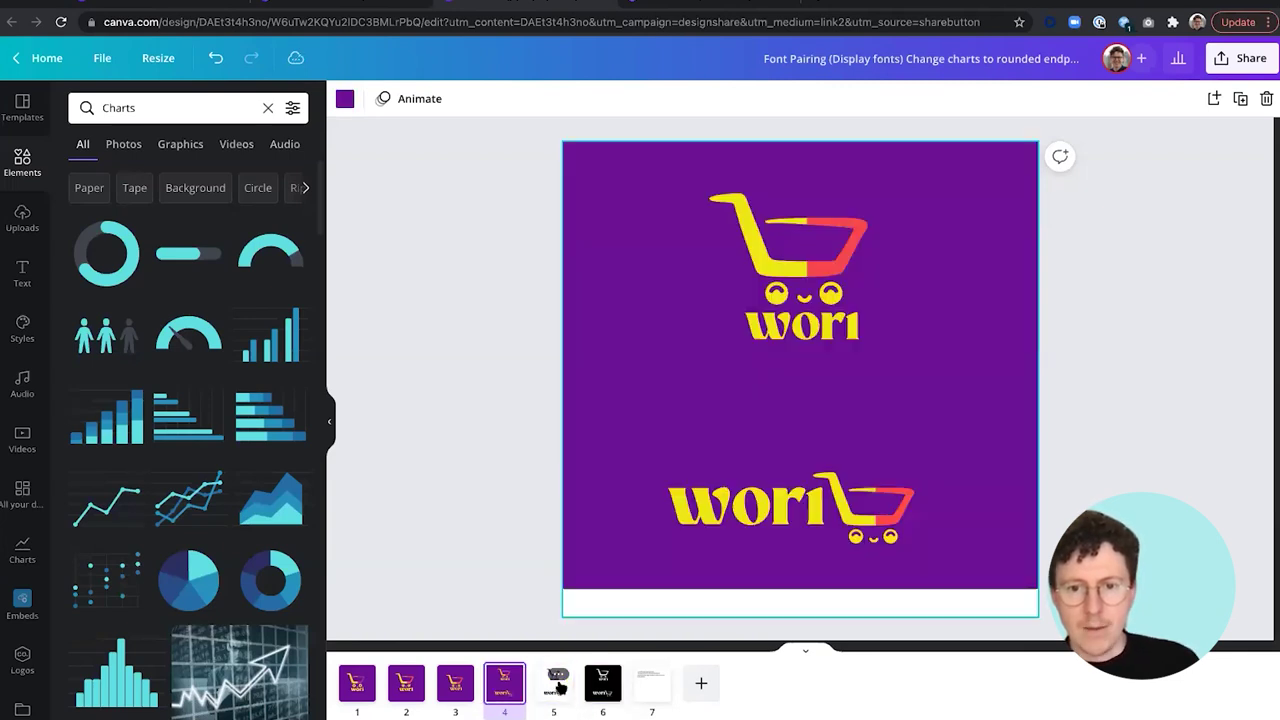